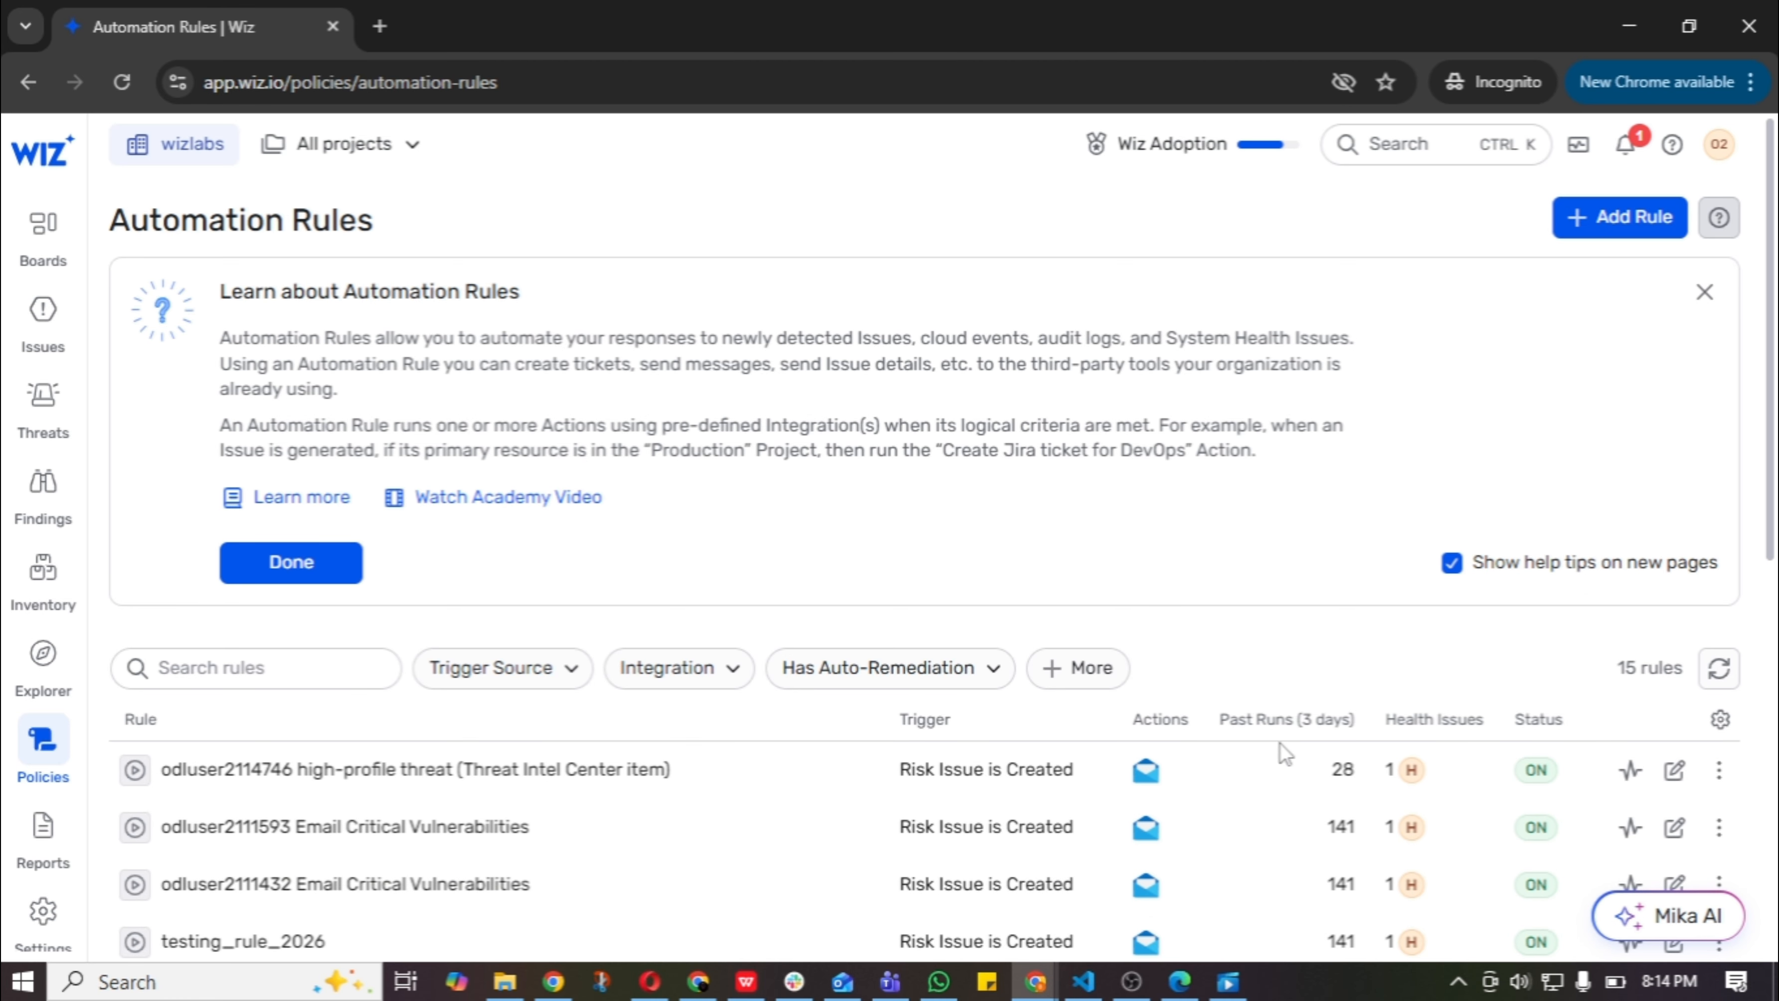
Open the Security Graph explorer and set the query to find Virtual Machine resources.
mouse_move(33, 665)
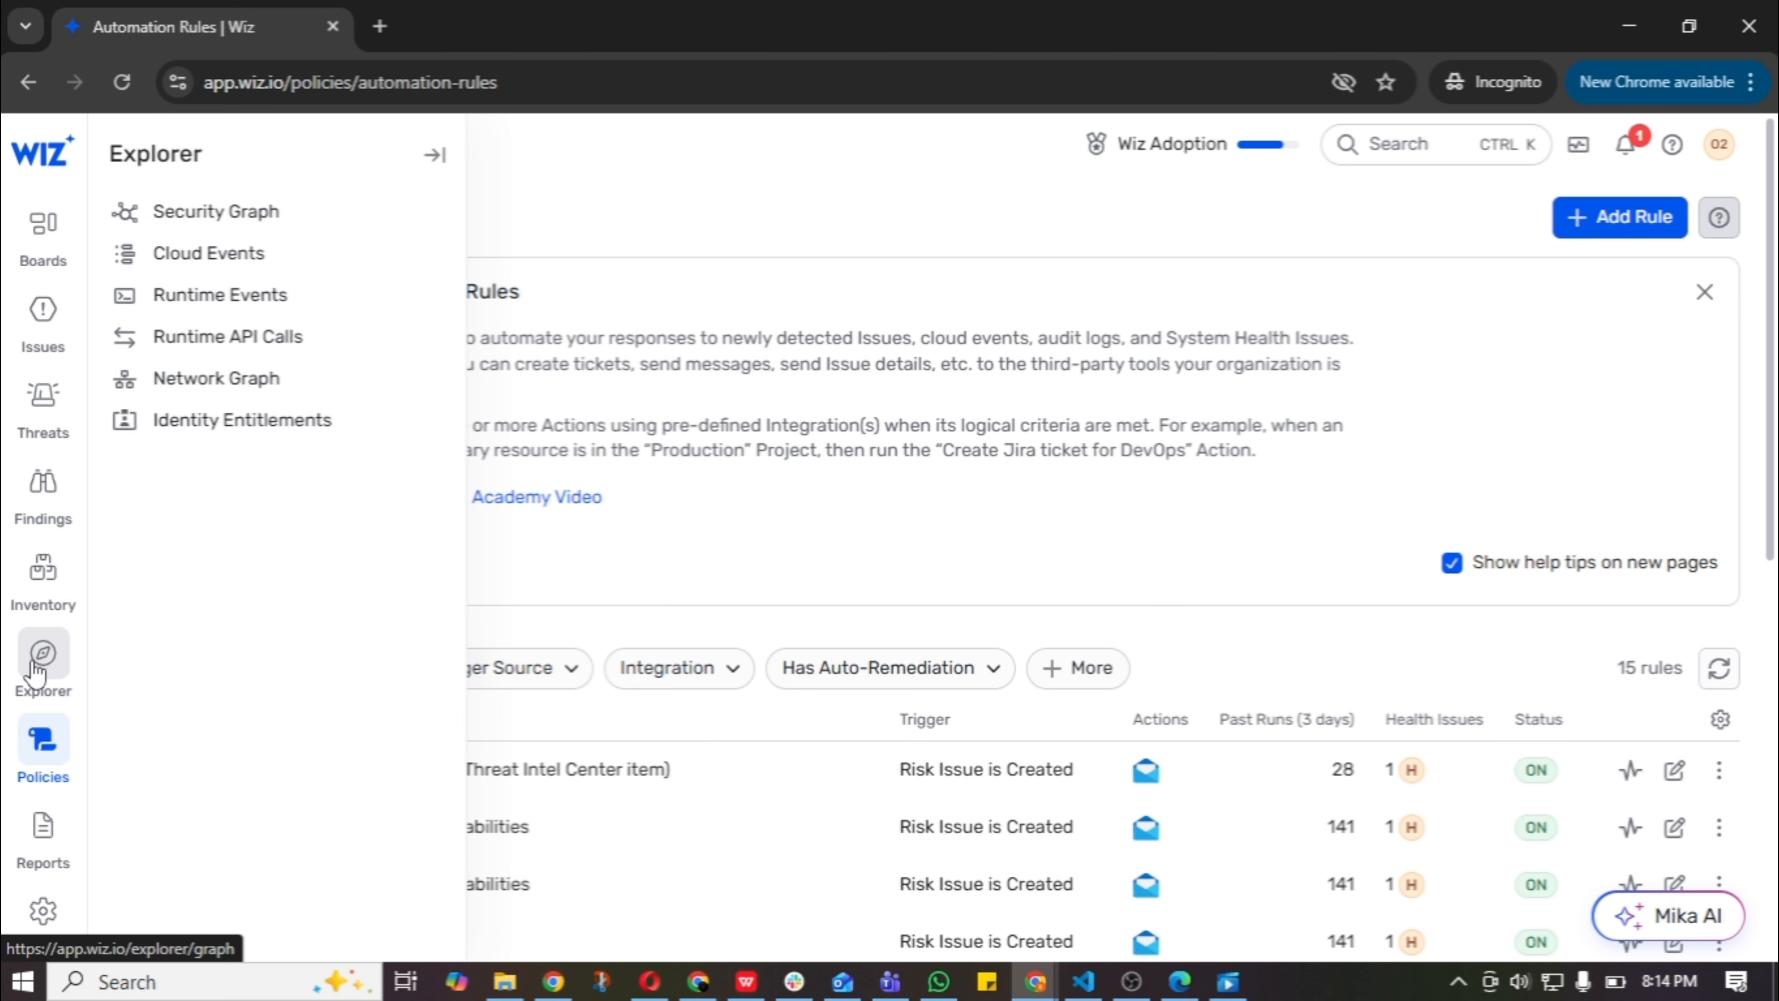
left_click(290, 225)
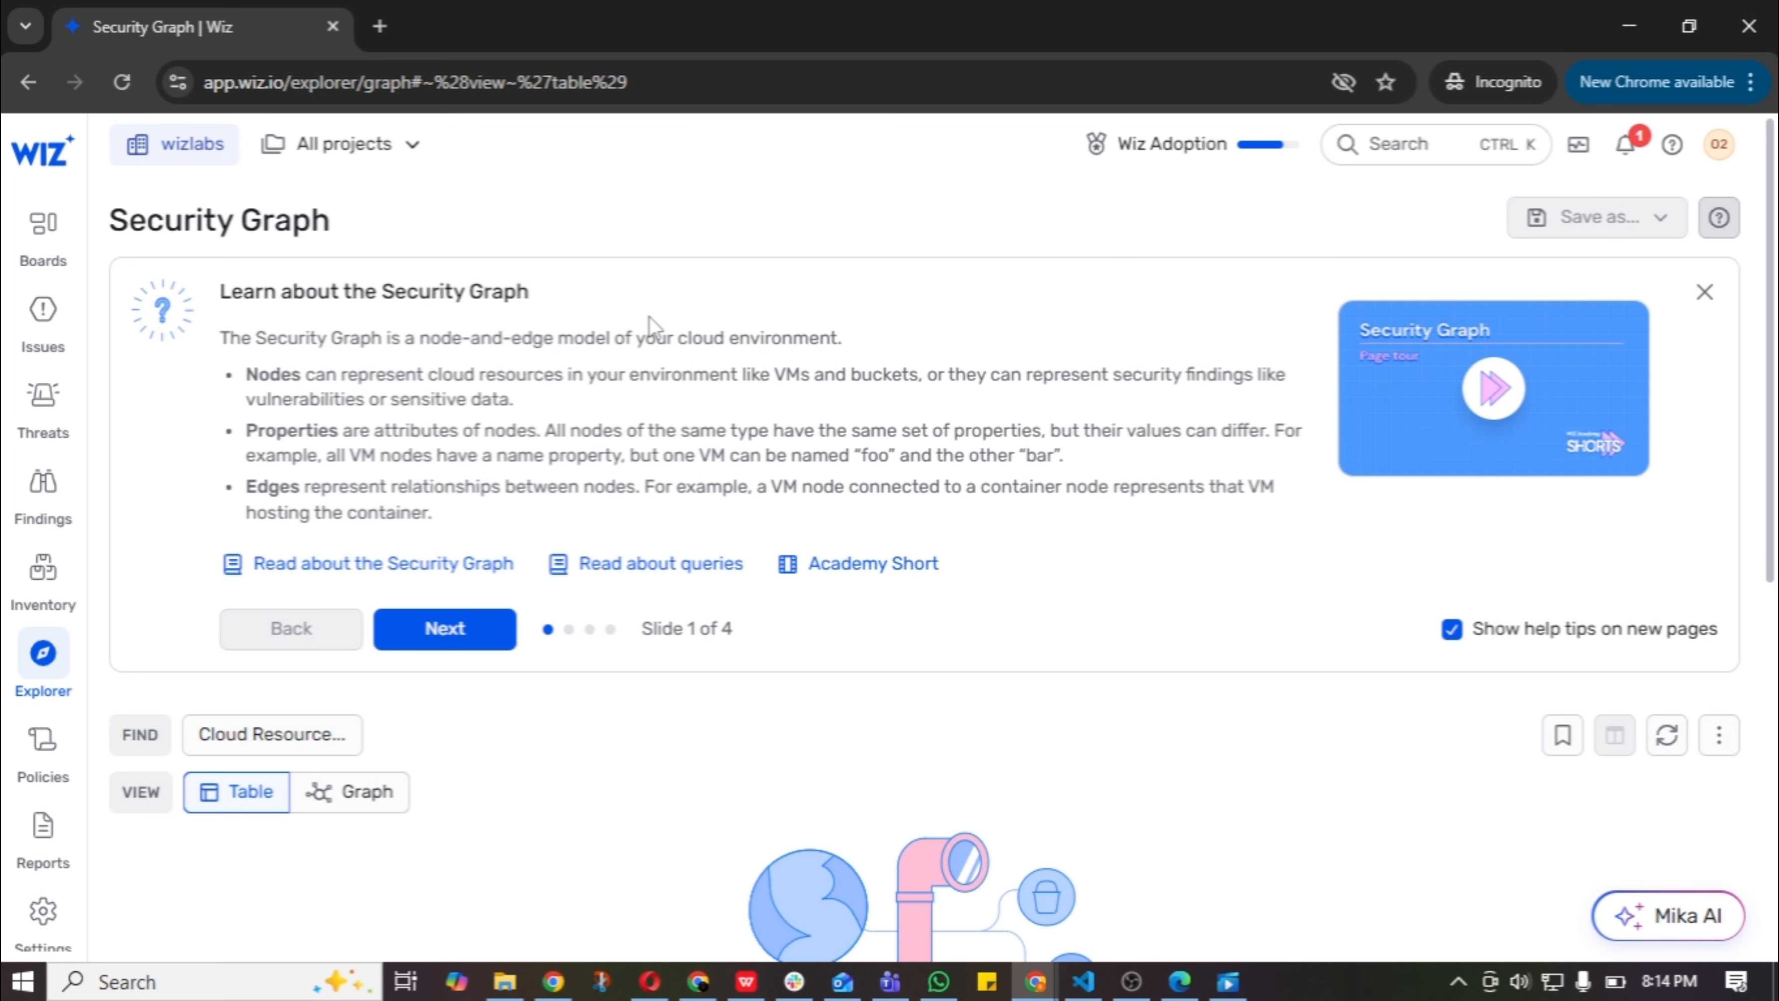
scroll(649, 316, "down", 2)
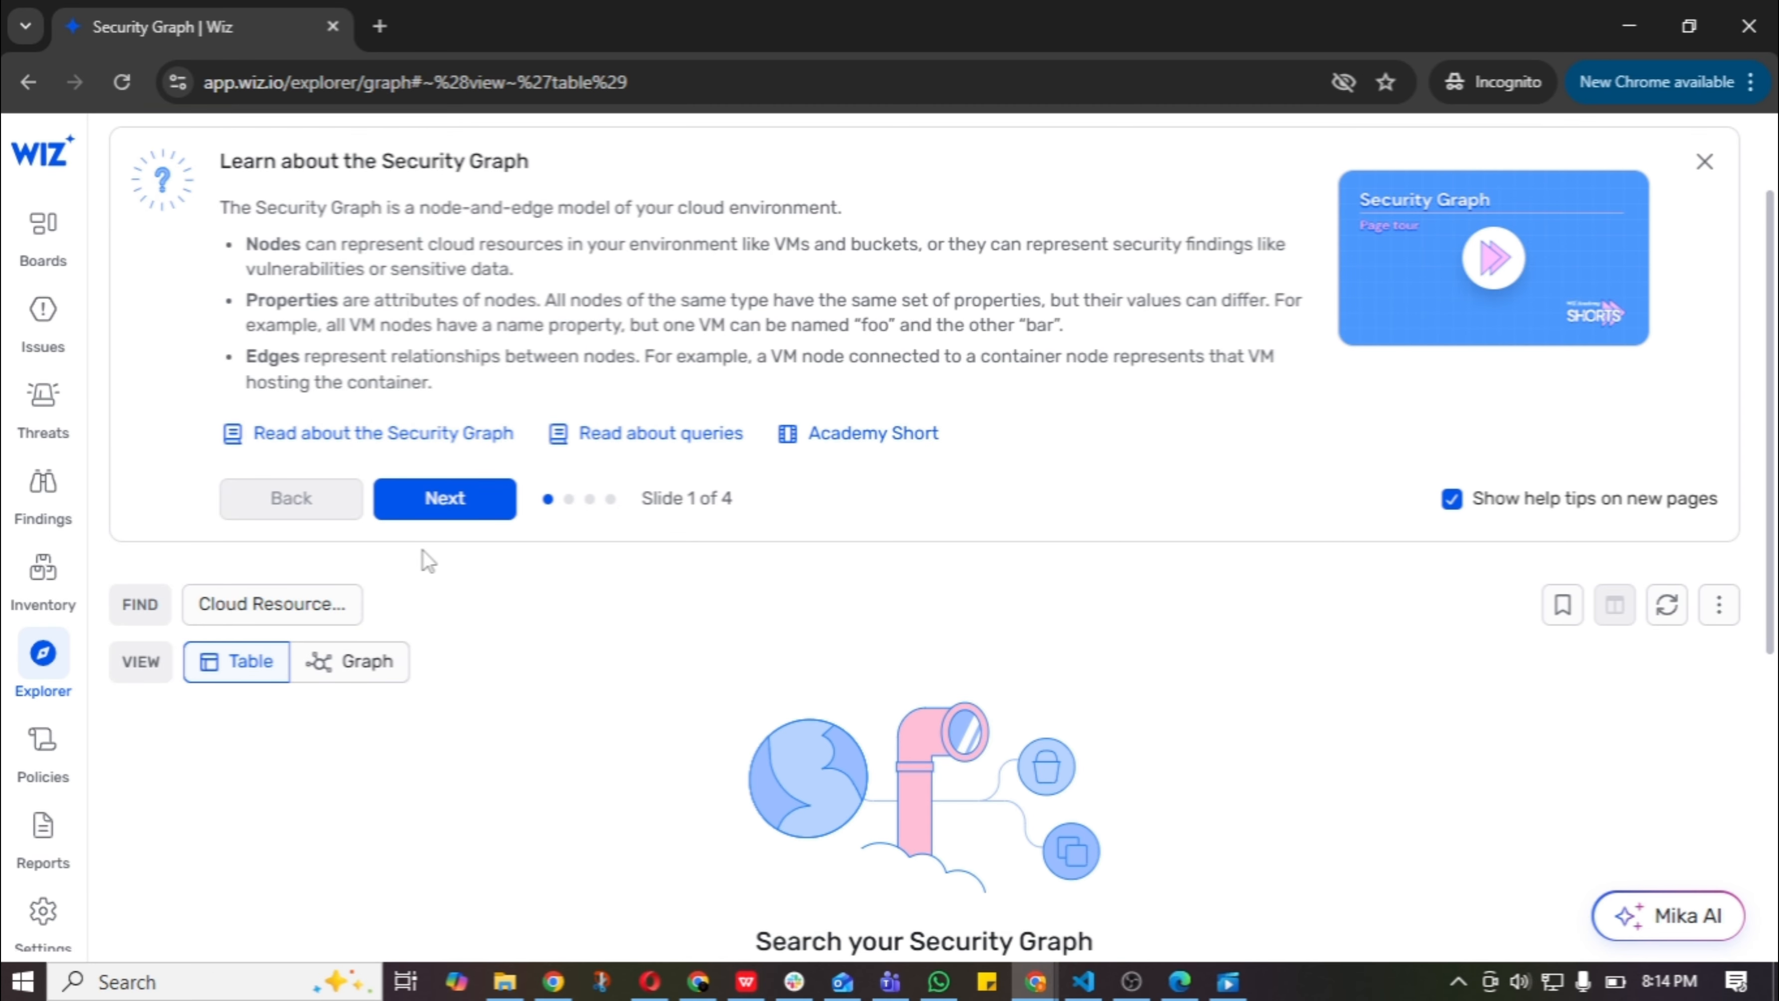
left_click(269, 606)
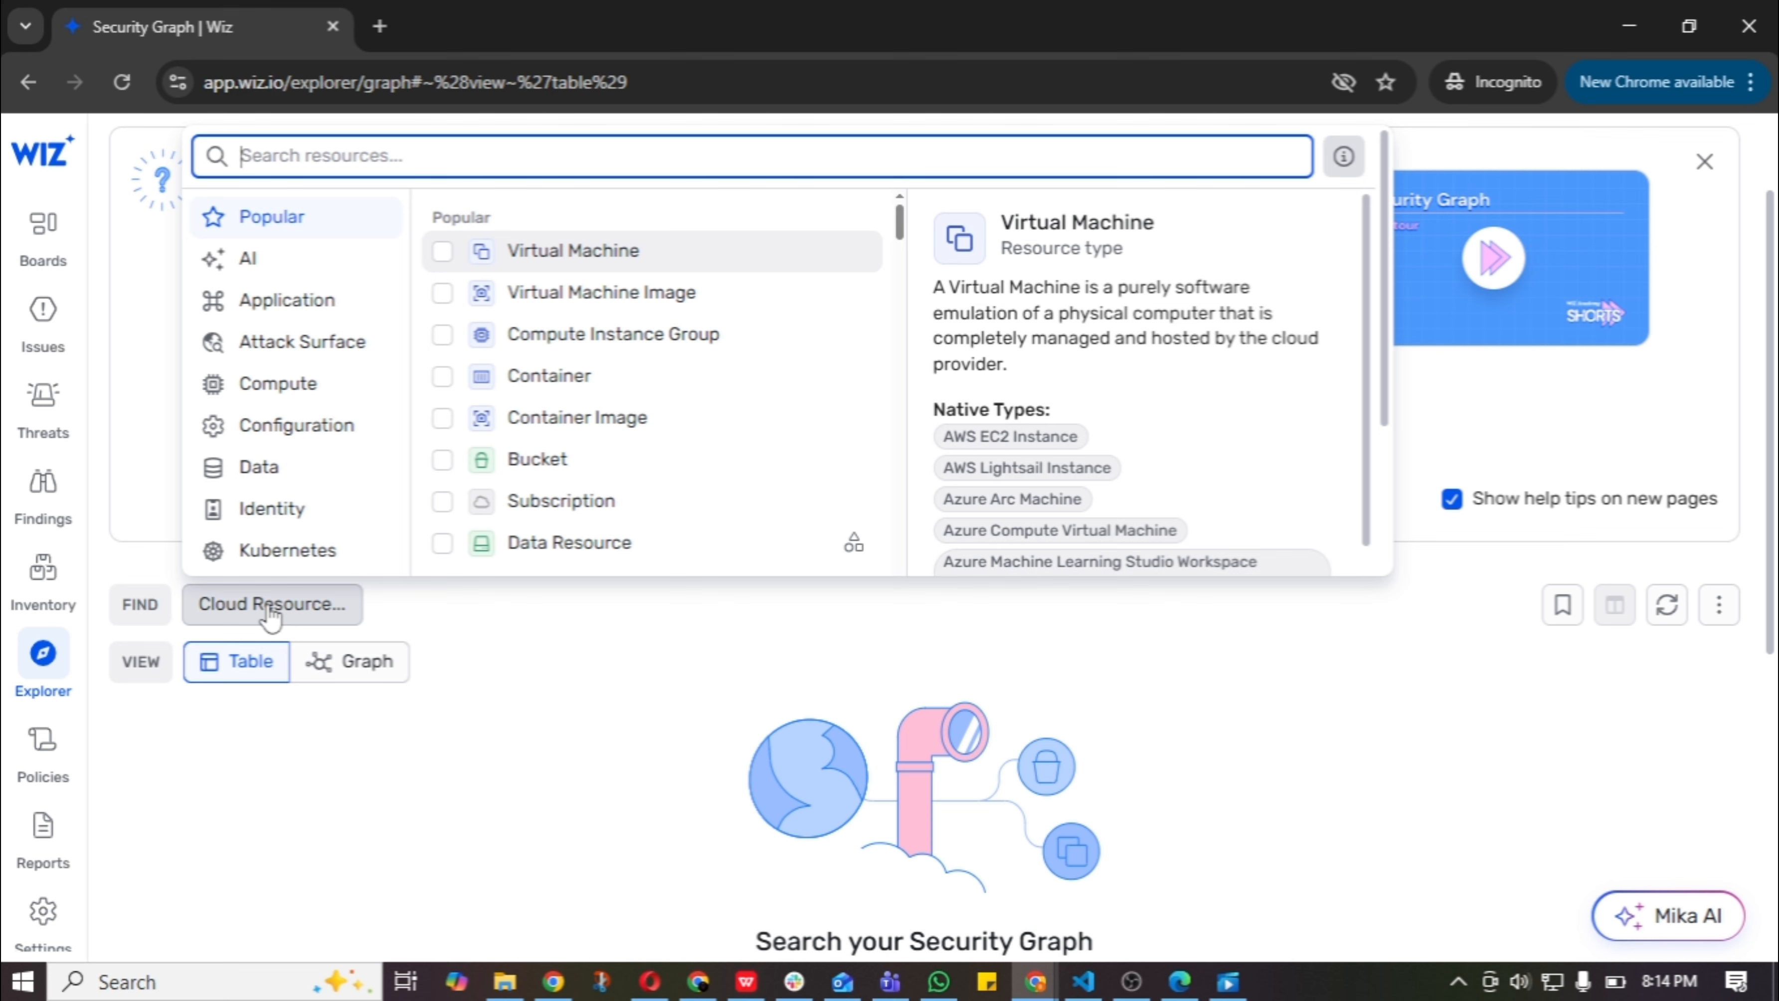
left_click(442, 254)
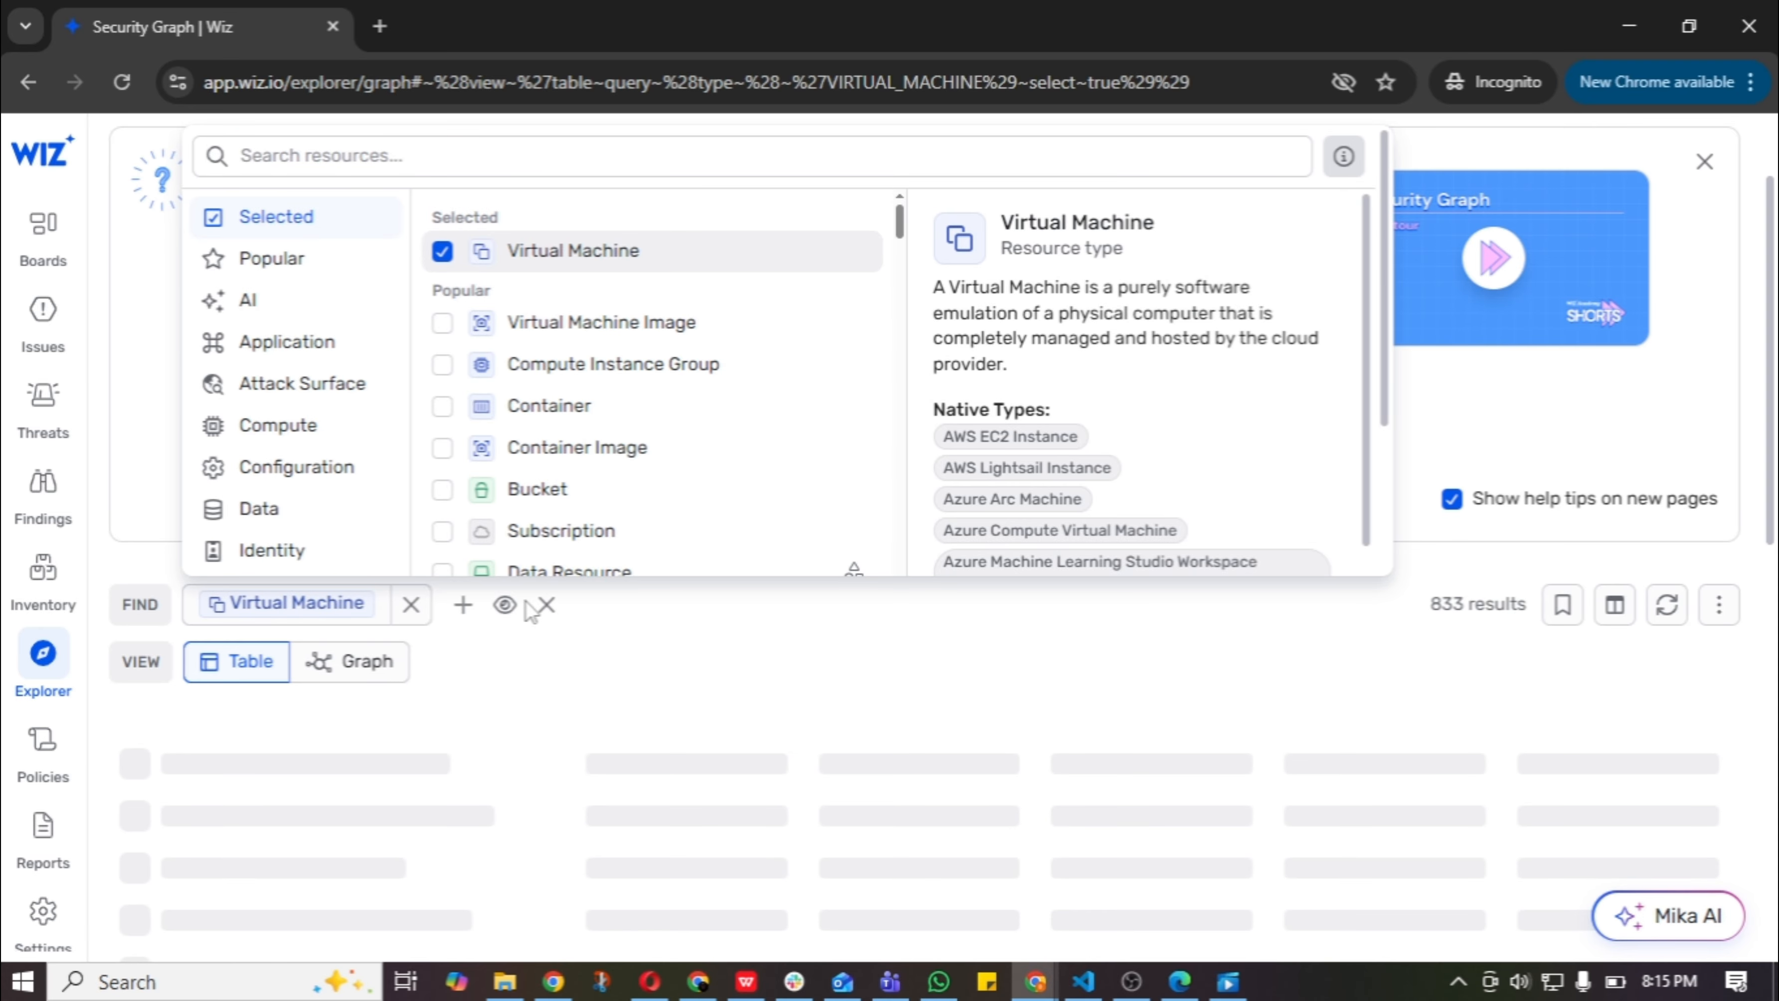
left_click(652, 659)
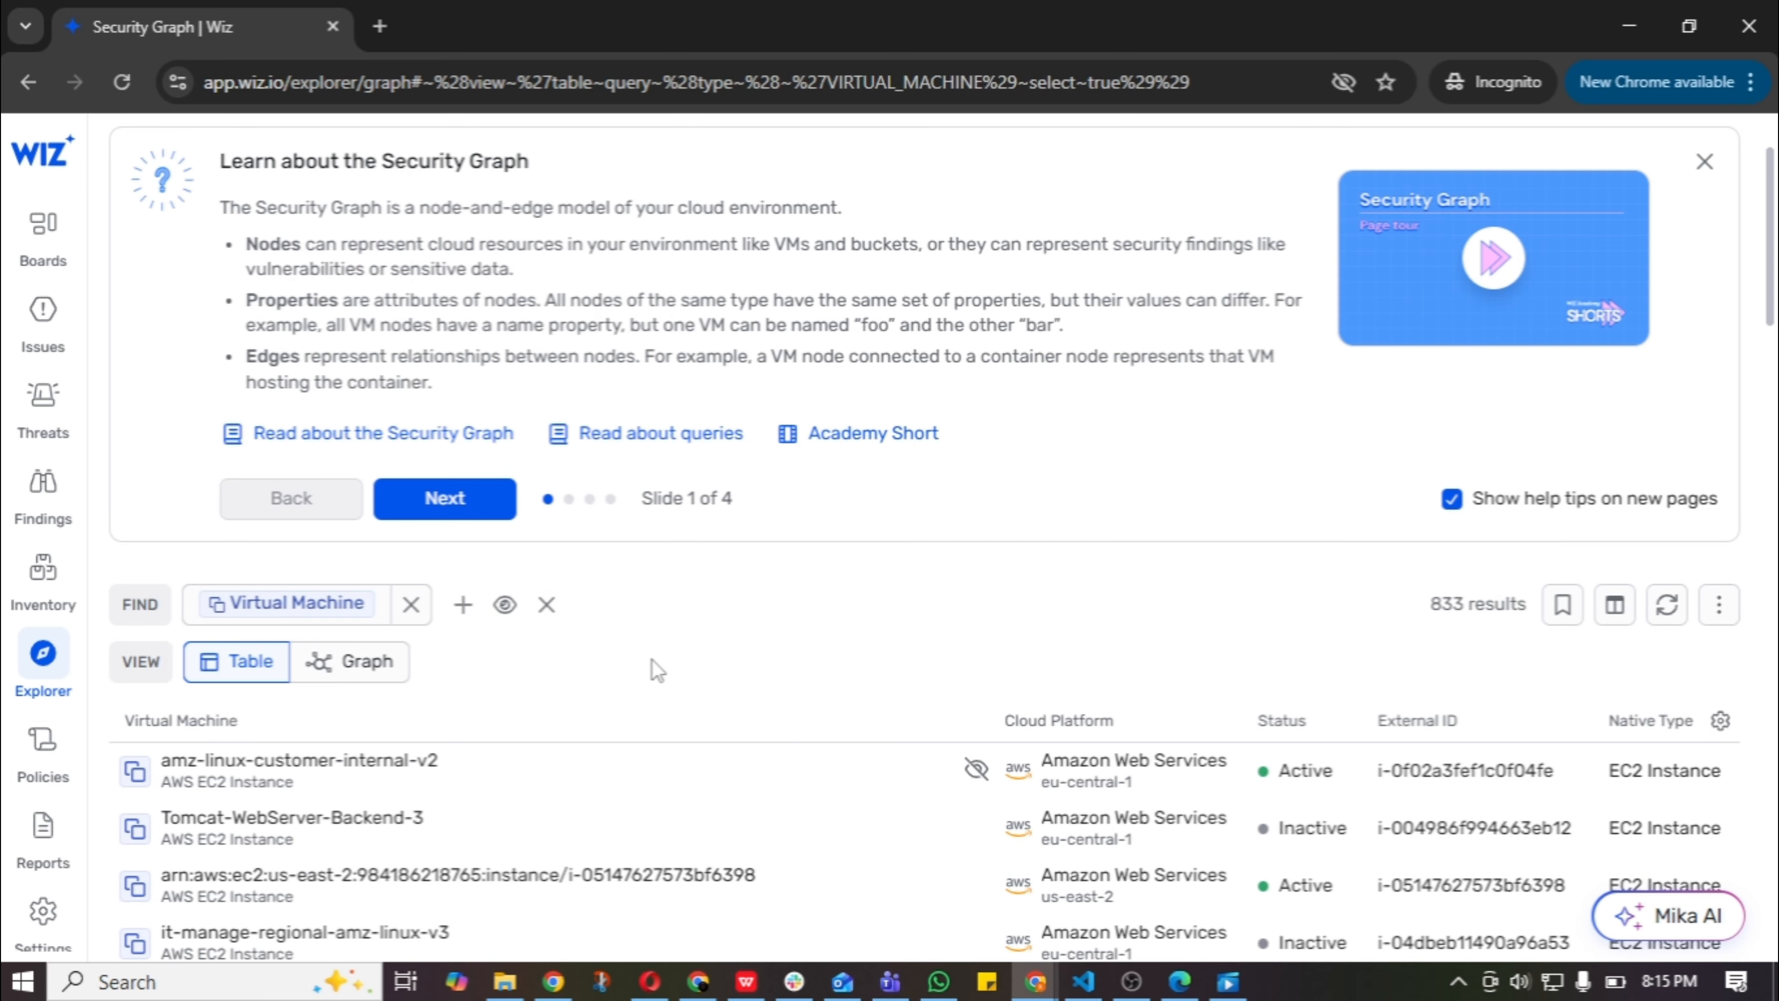
Add a condition to the Virtual Machine query that it runs Hosted Technology.
left_click(461, 609)
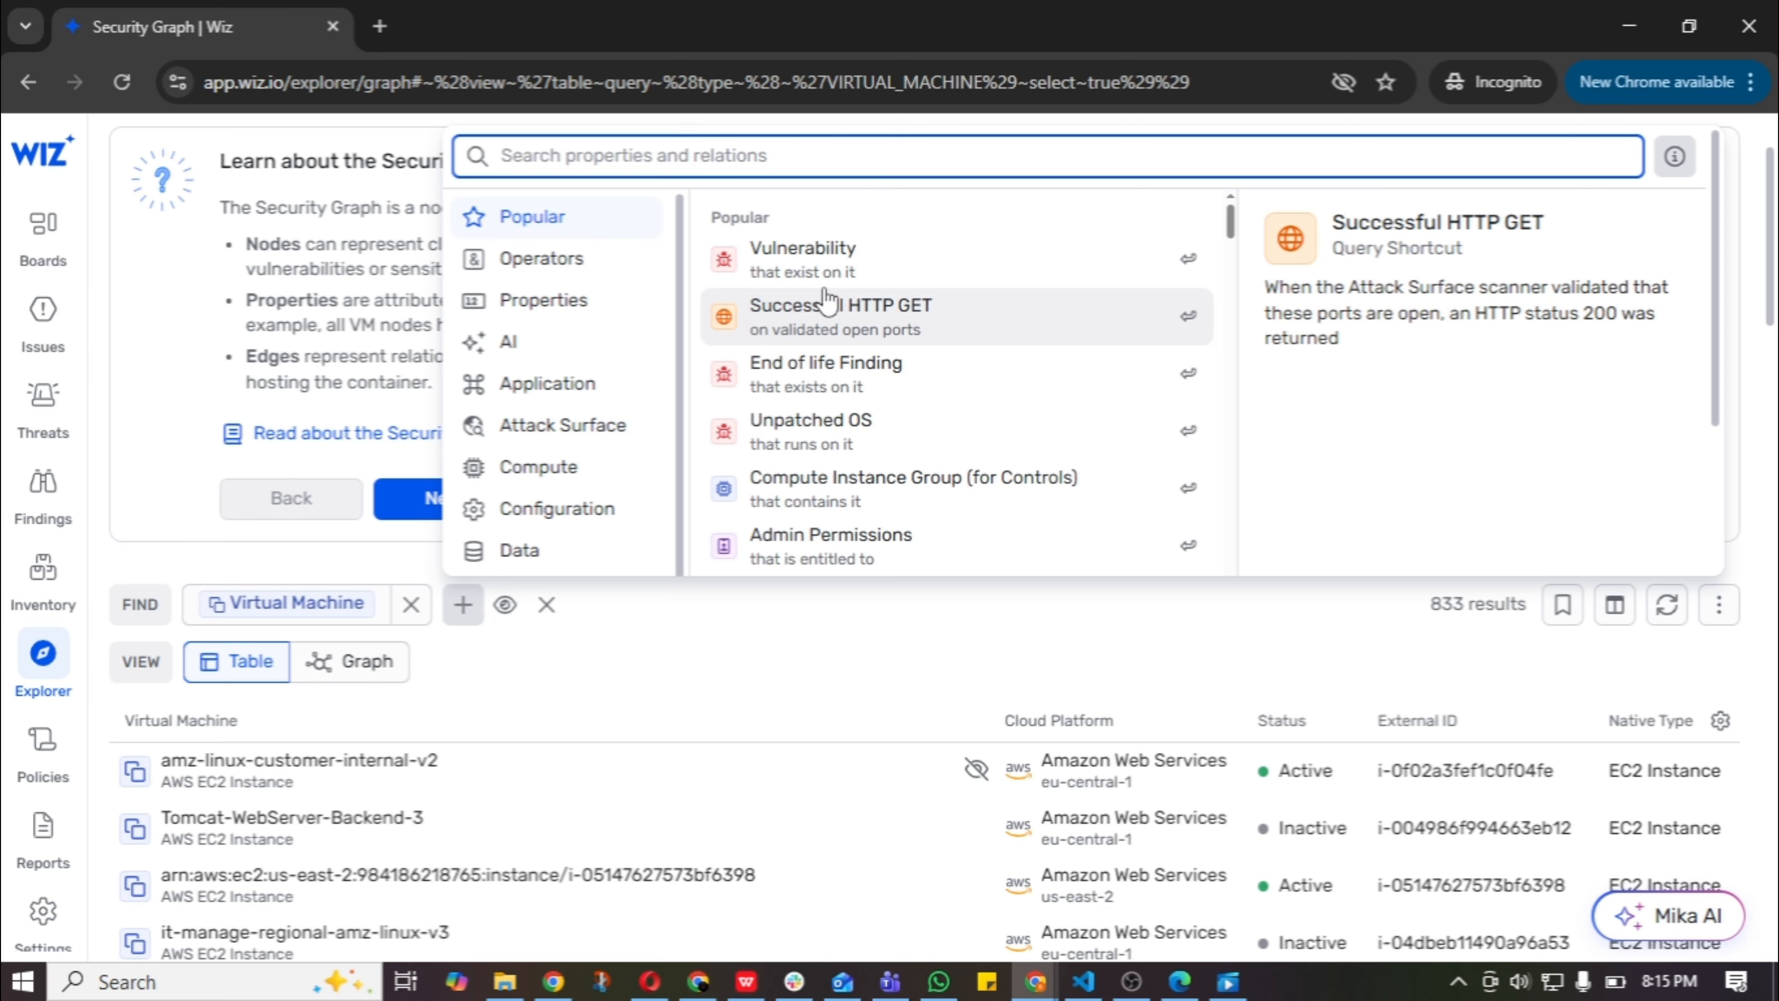
type("h")
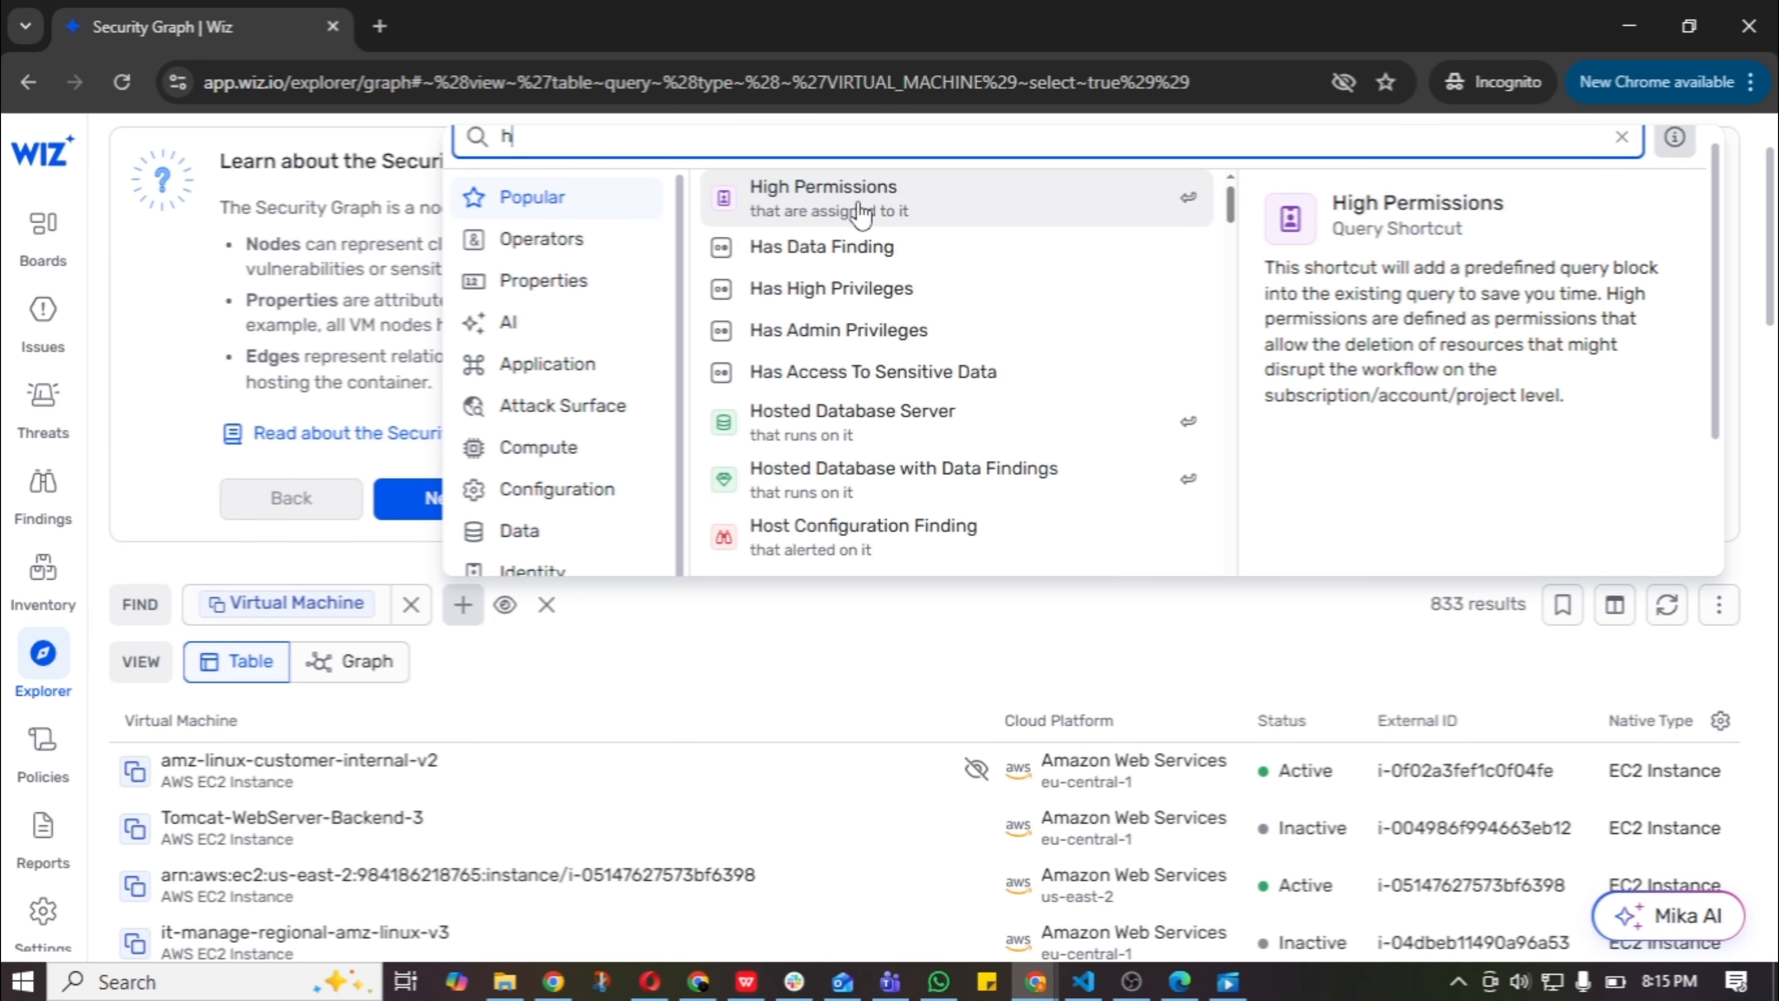
type("oste")
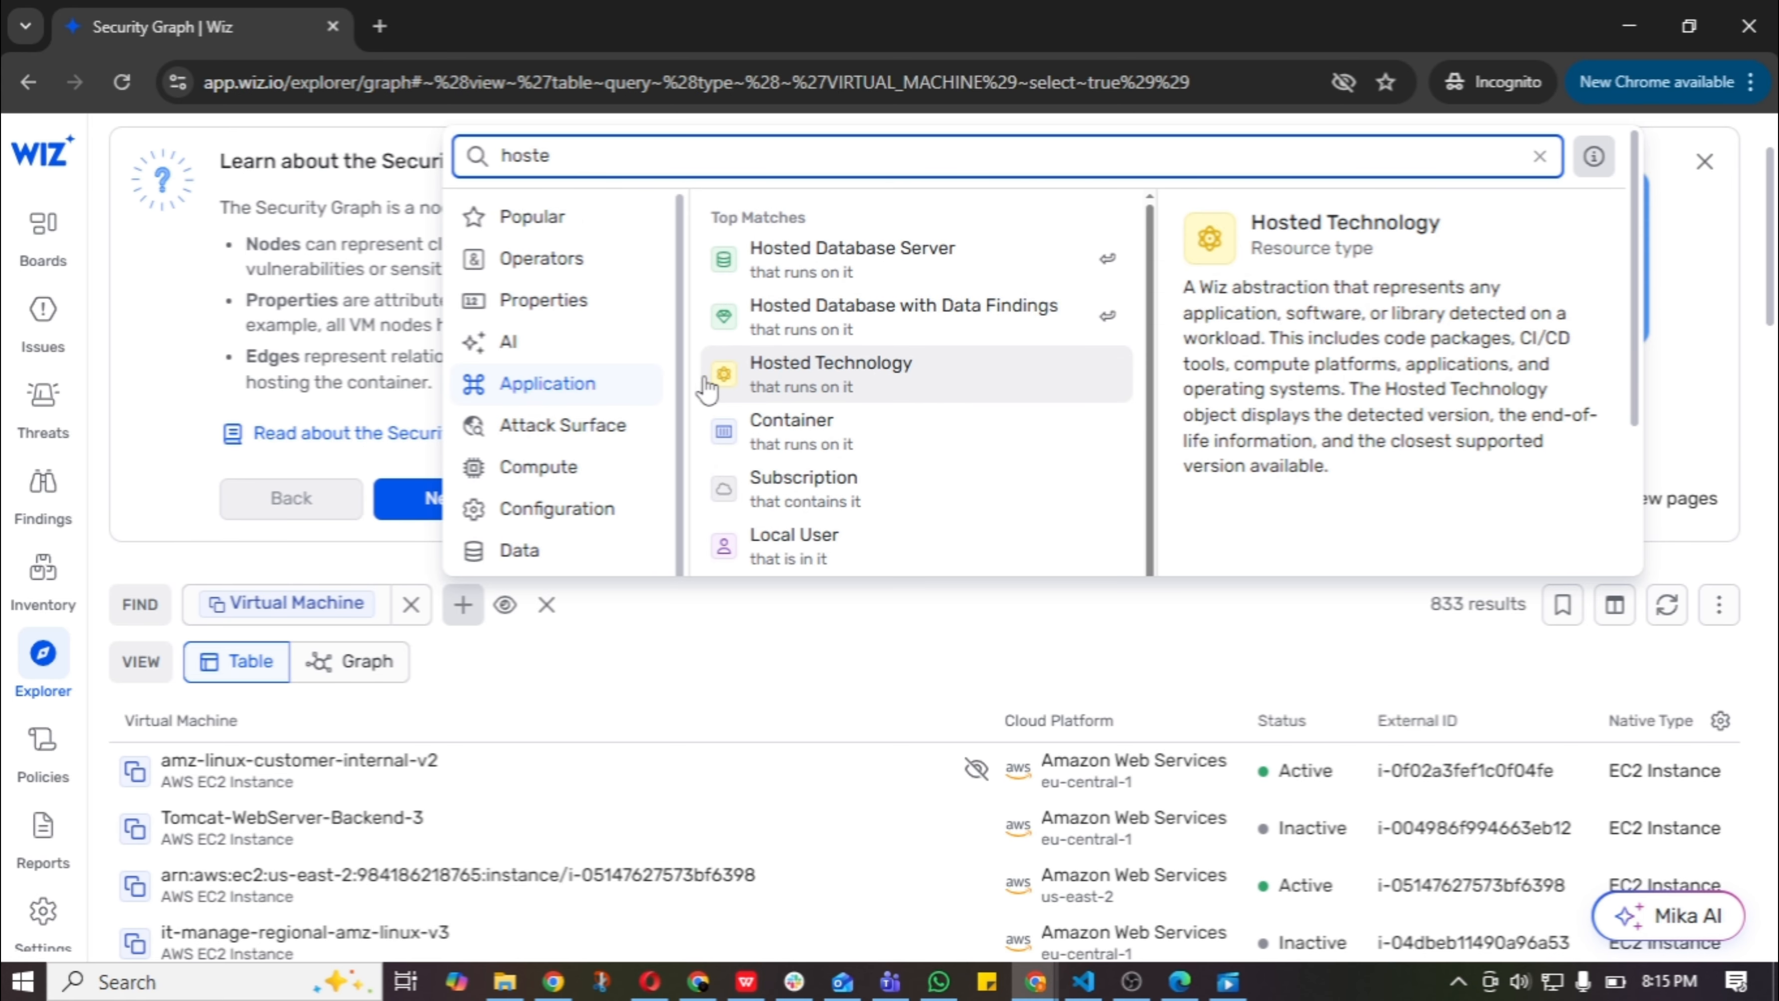
left_click(919, 377)
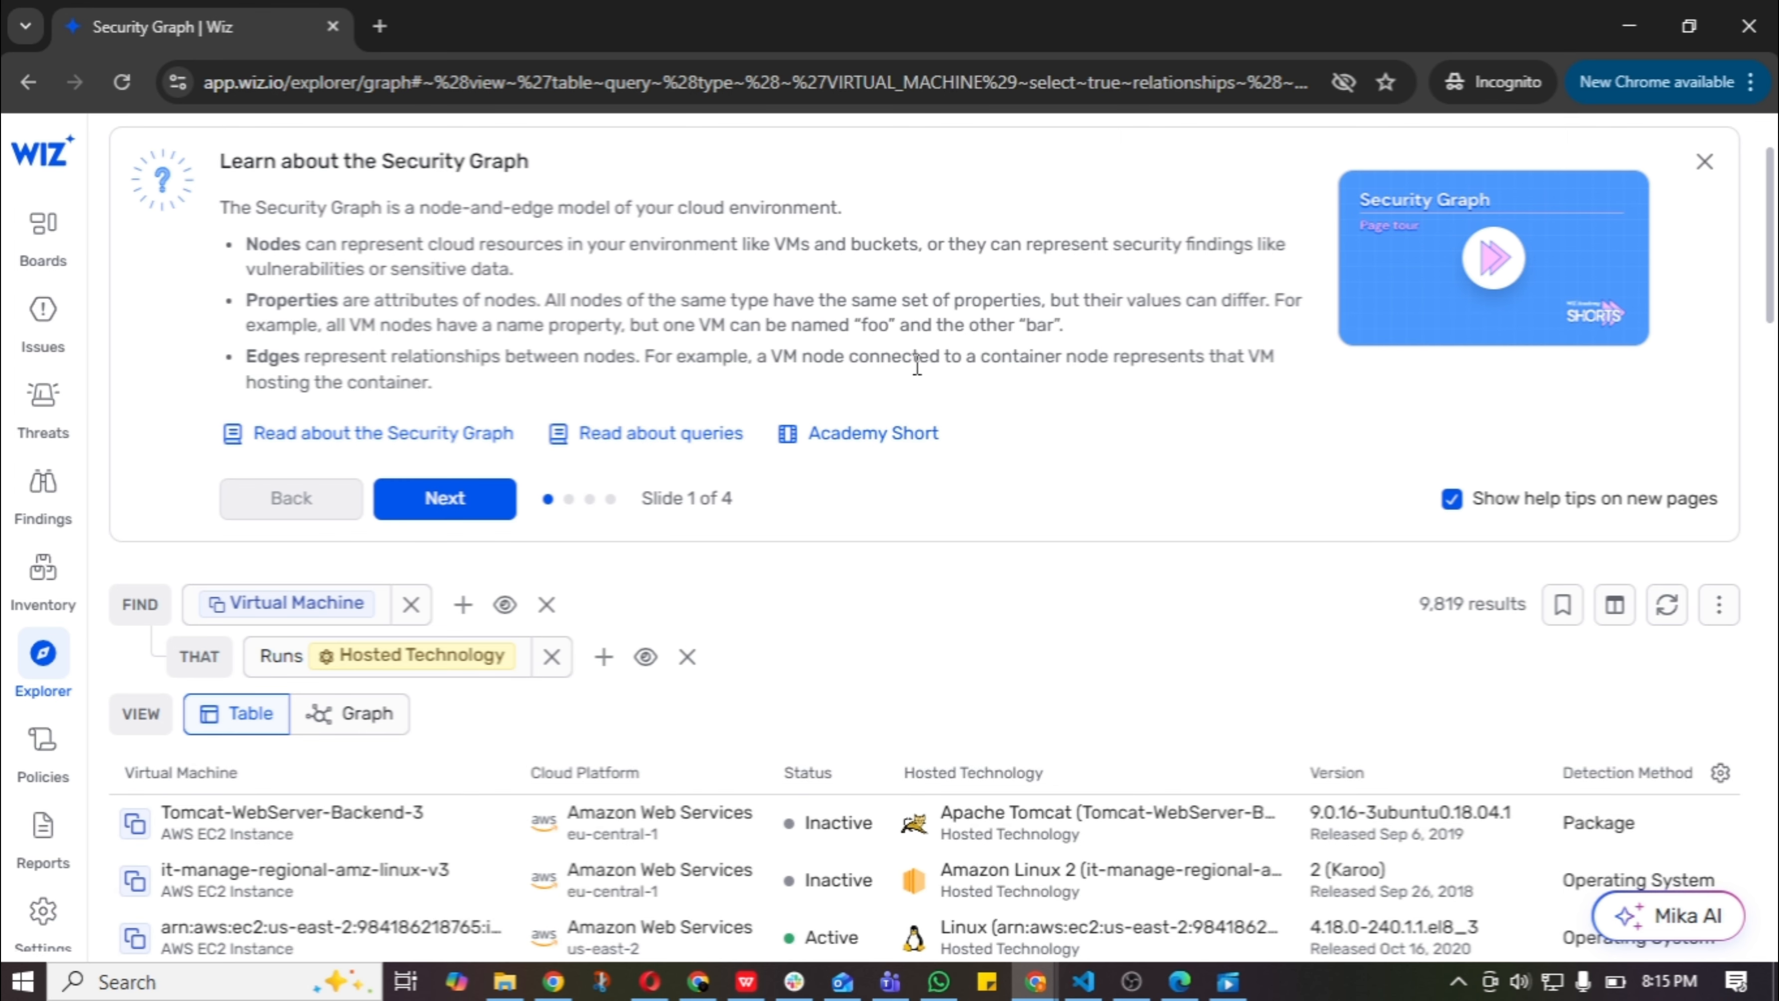
Add a condition that the virtual machine has an alerting Finding, nested with a Vulnerability that causes it.
scroll(917, 365, "down", 2)
left_click(463, 476)
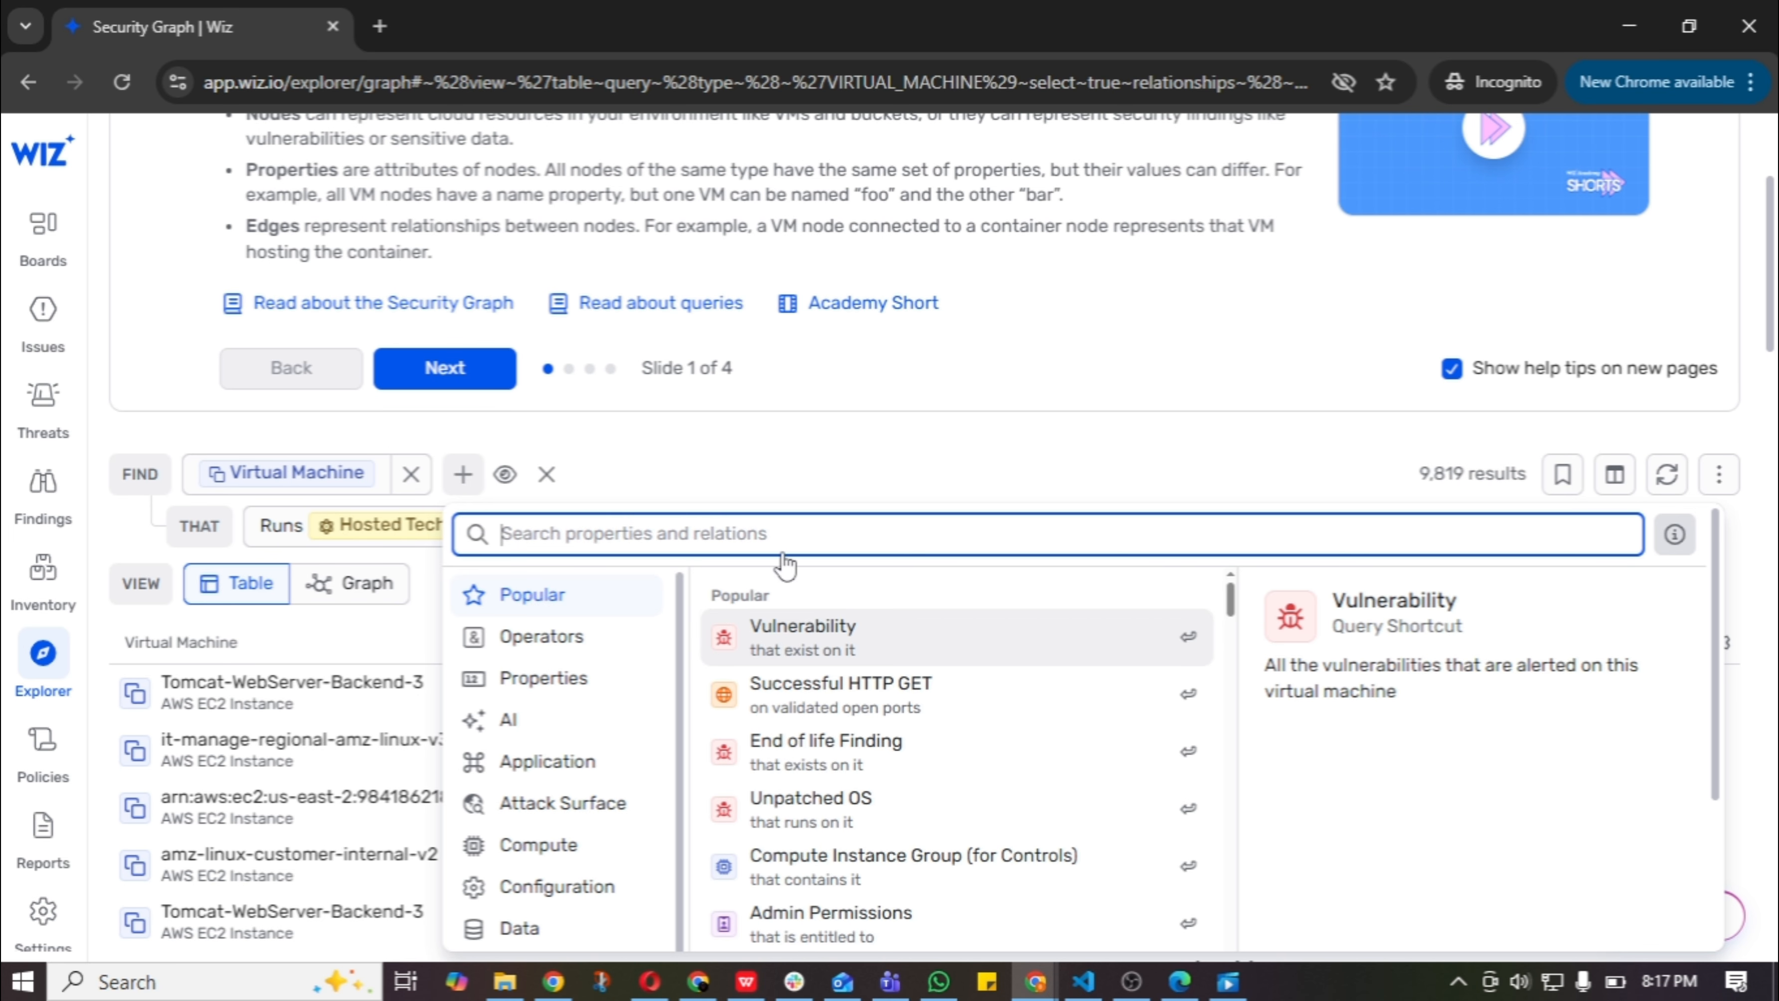
type("finding")
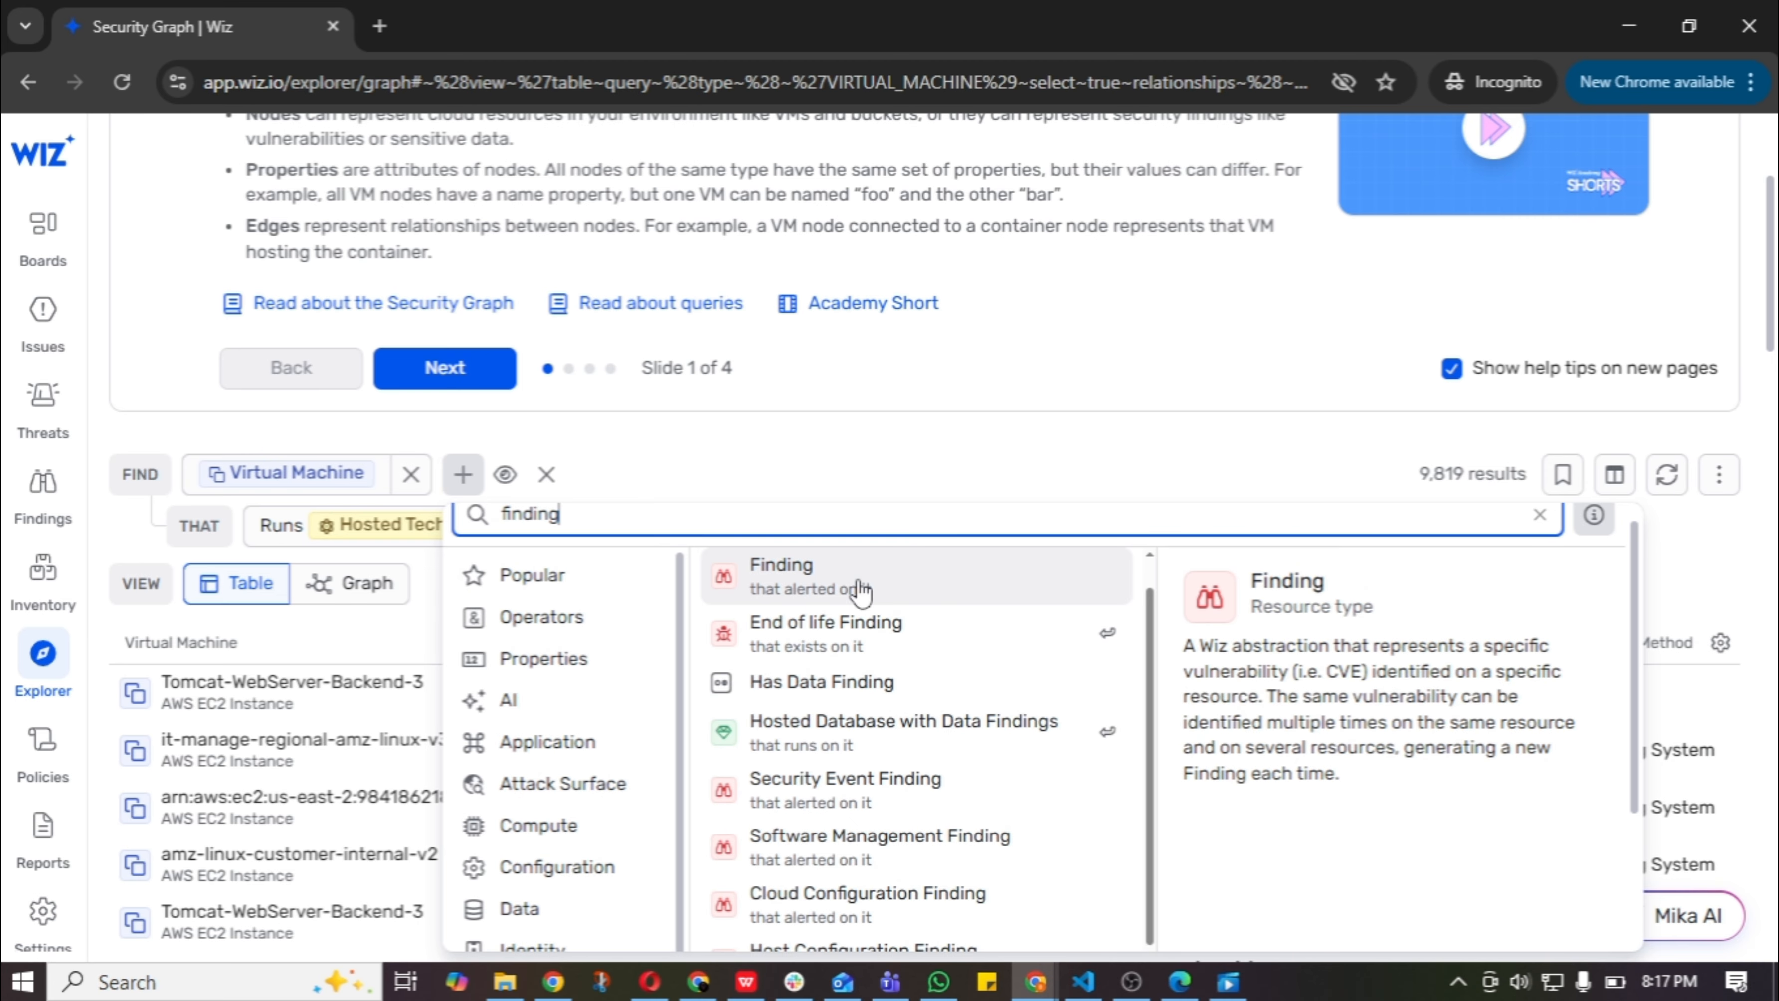
left_click(859, 589)
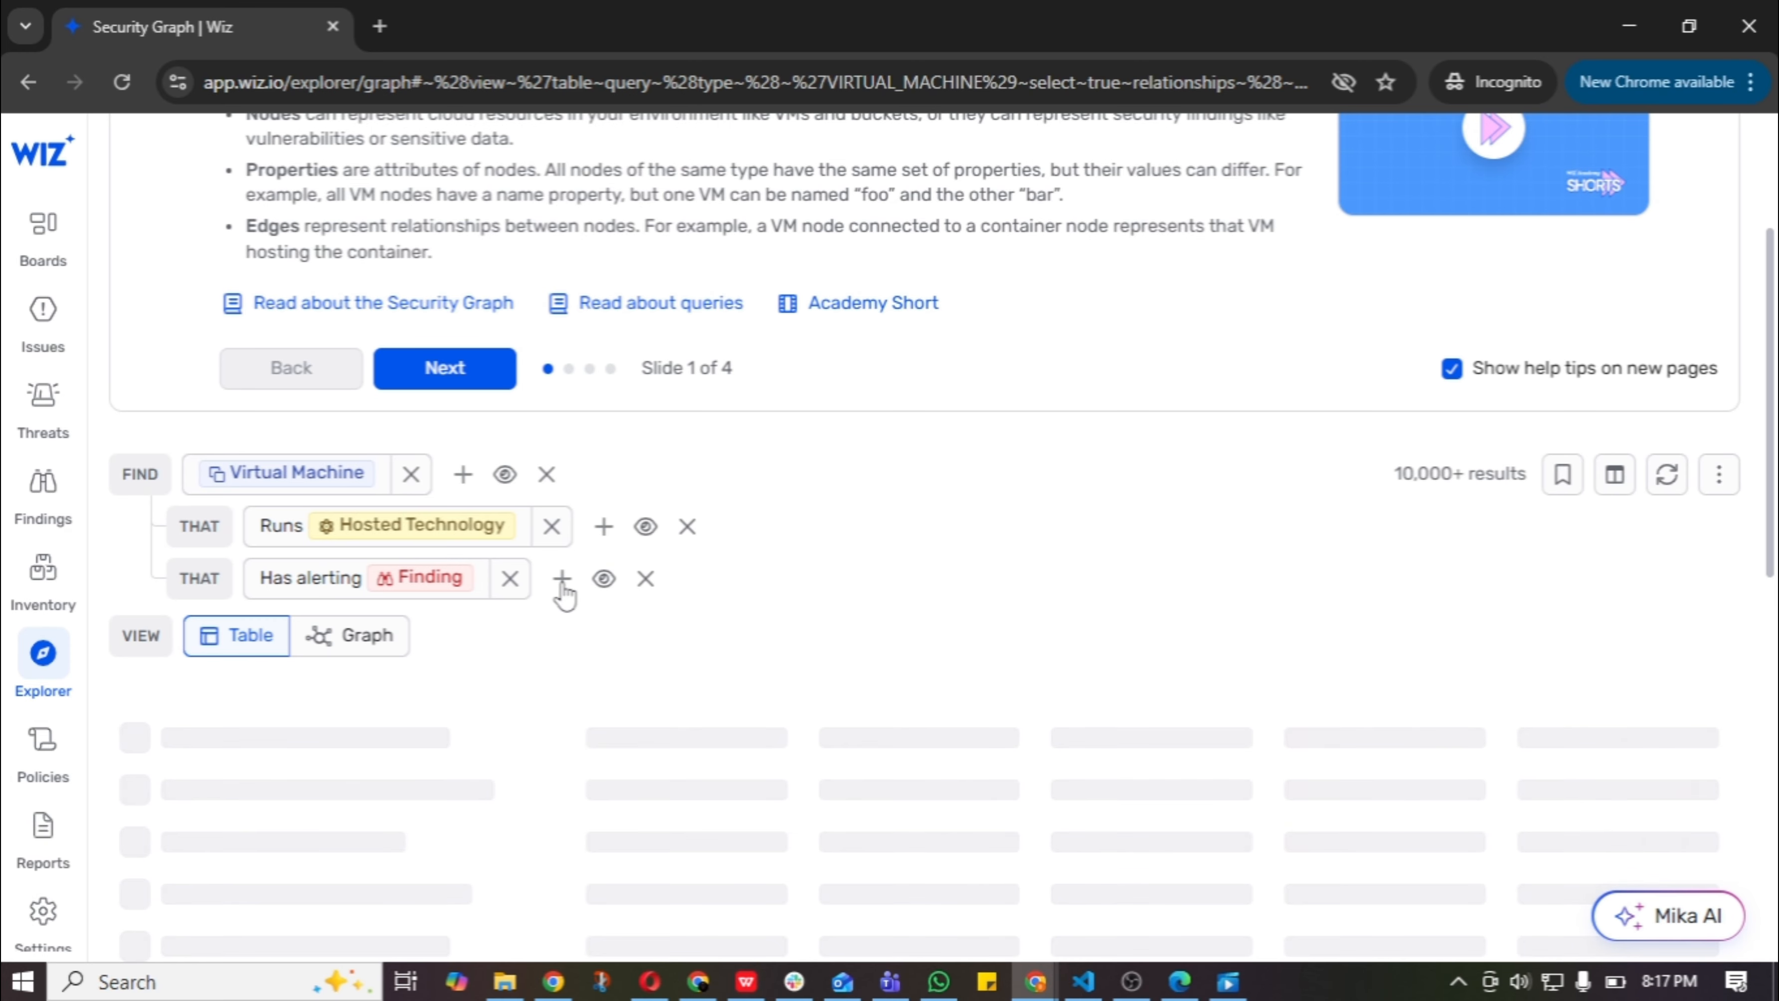
left_click(561, 580)
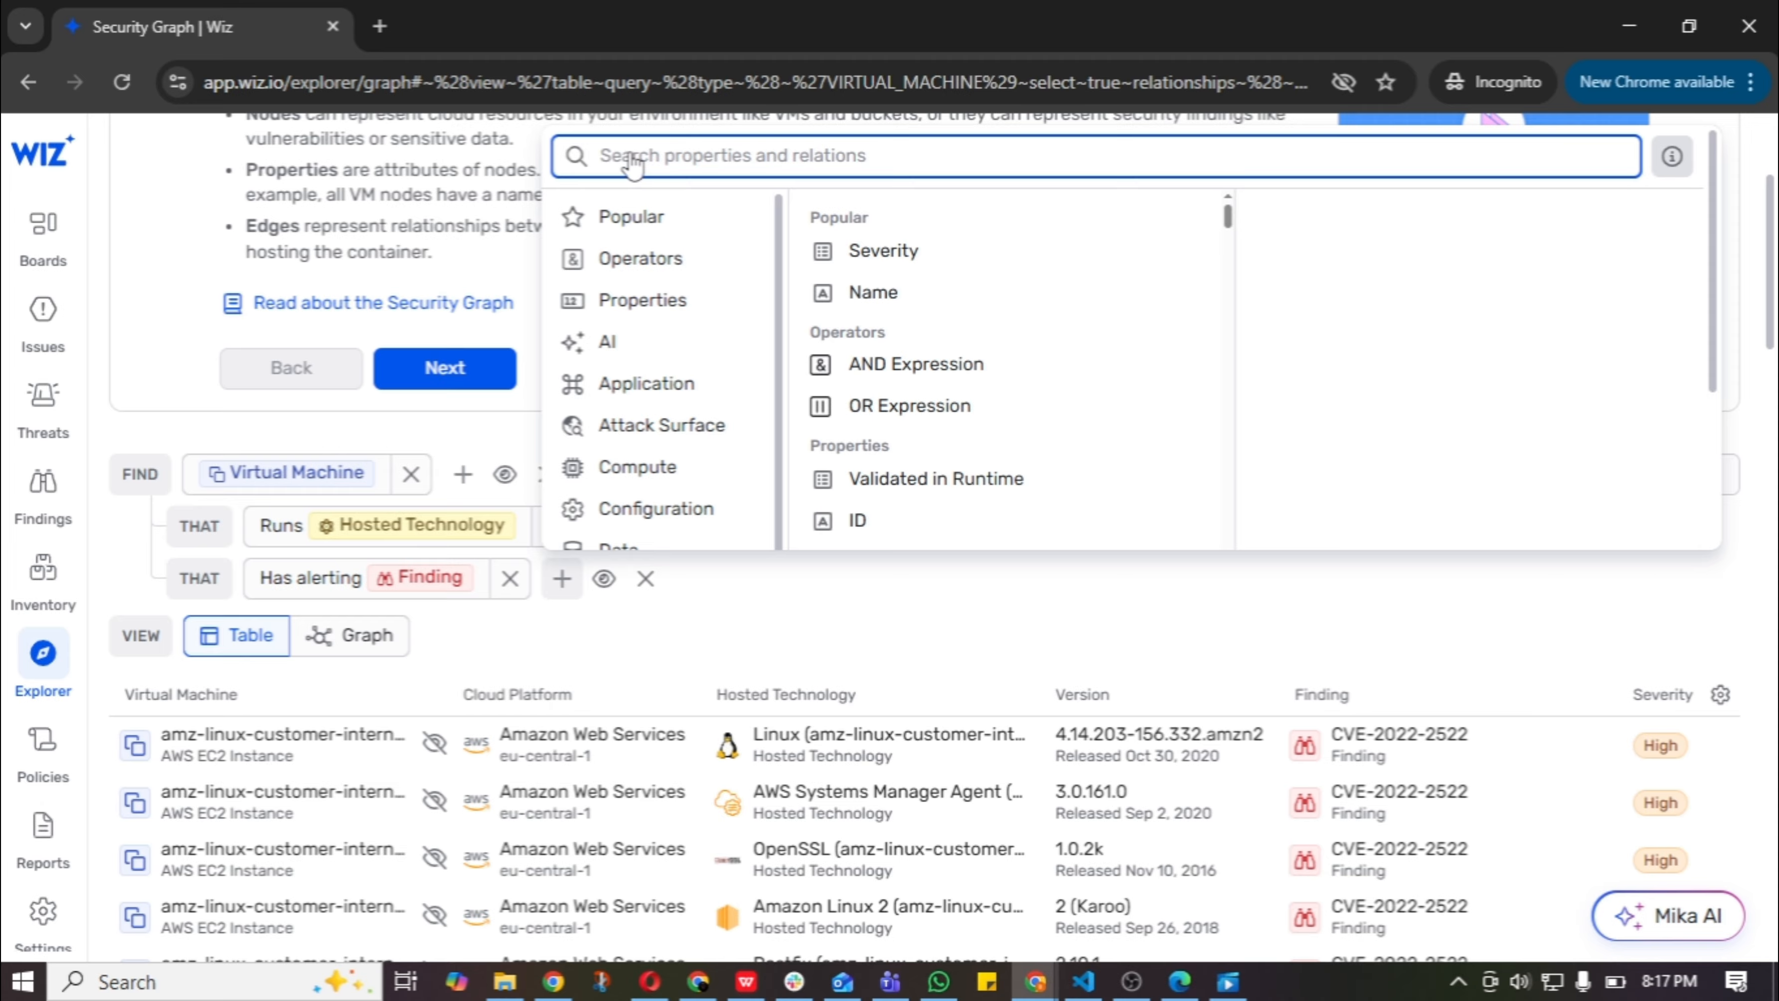
type("vuln")
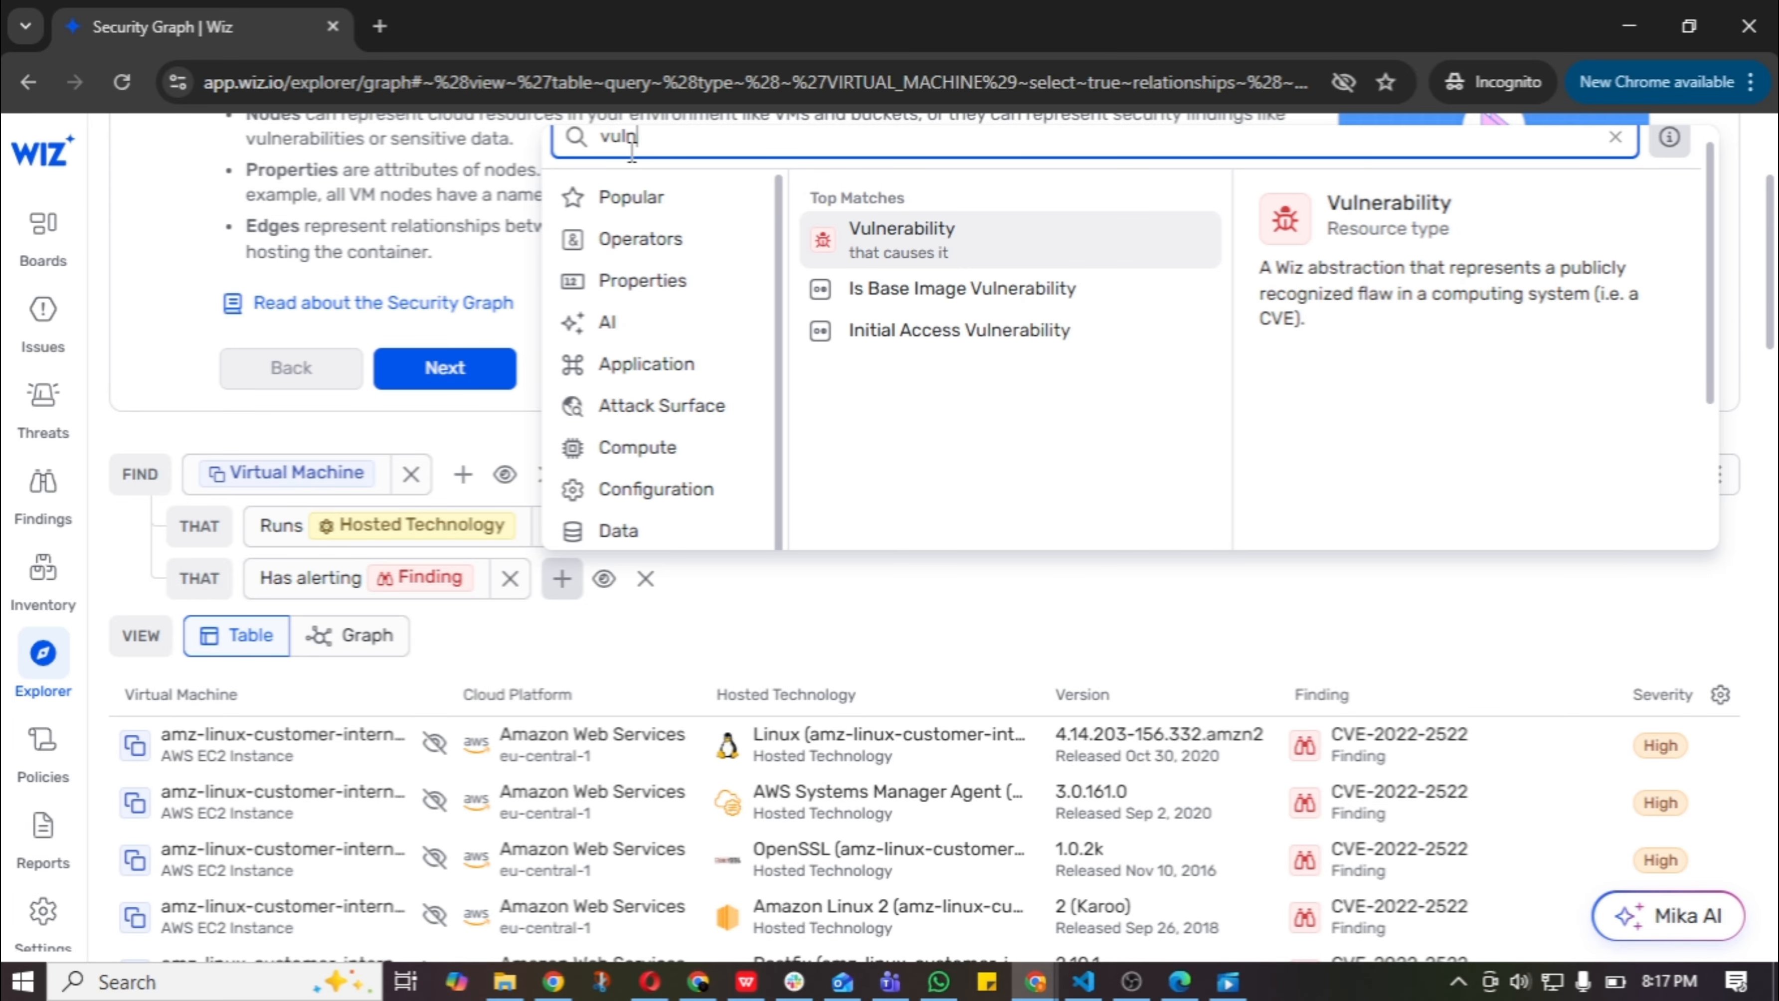
left_click(1002, 244)
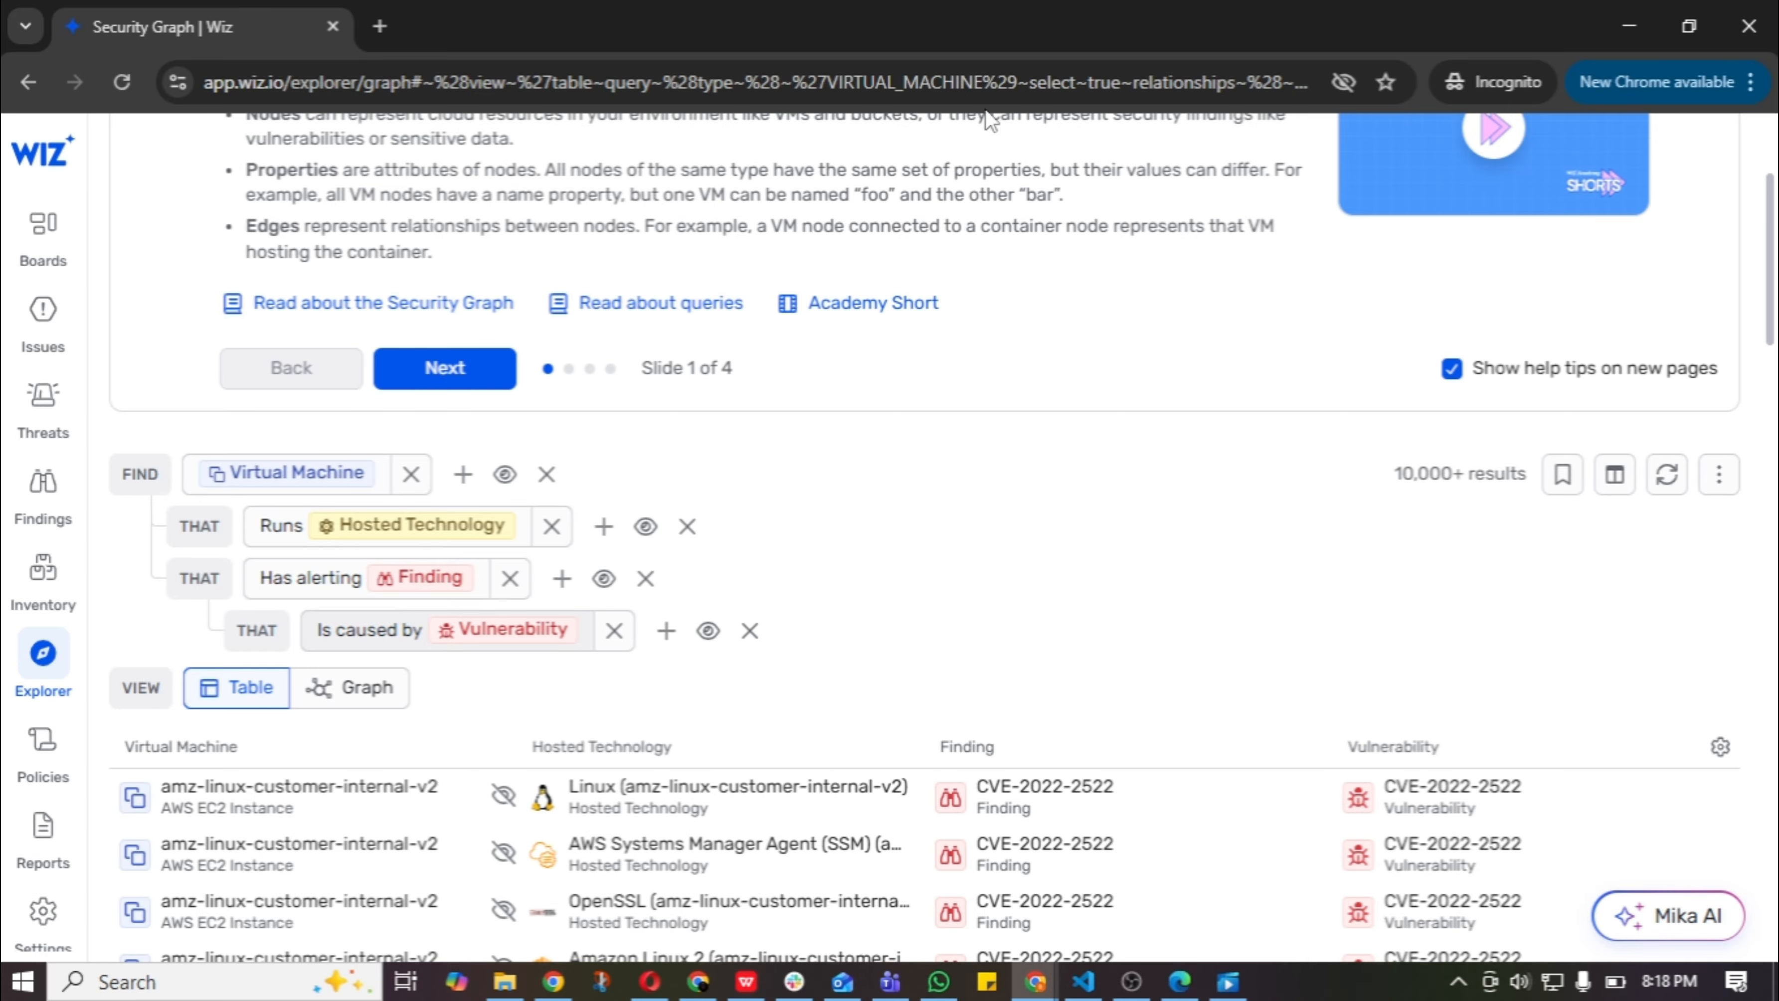
Remove the alerting Finding condition together with its nested Vulnerability from the query.
scroll(907, 388, "down", 6)
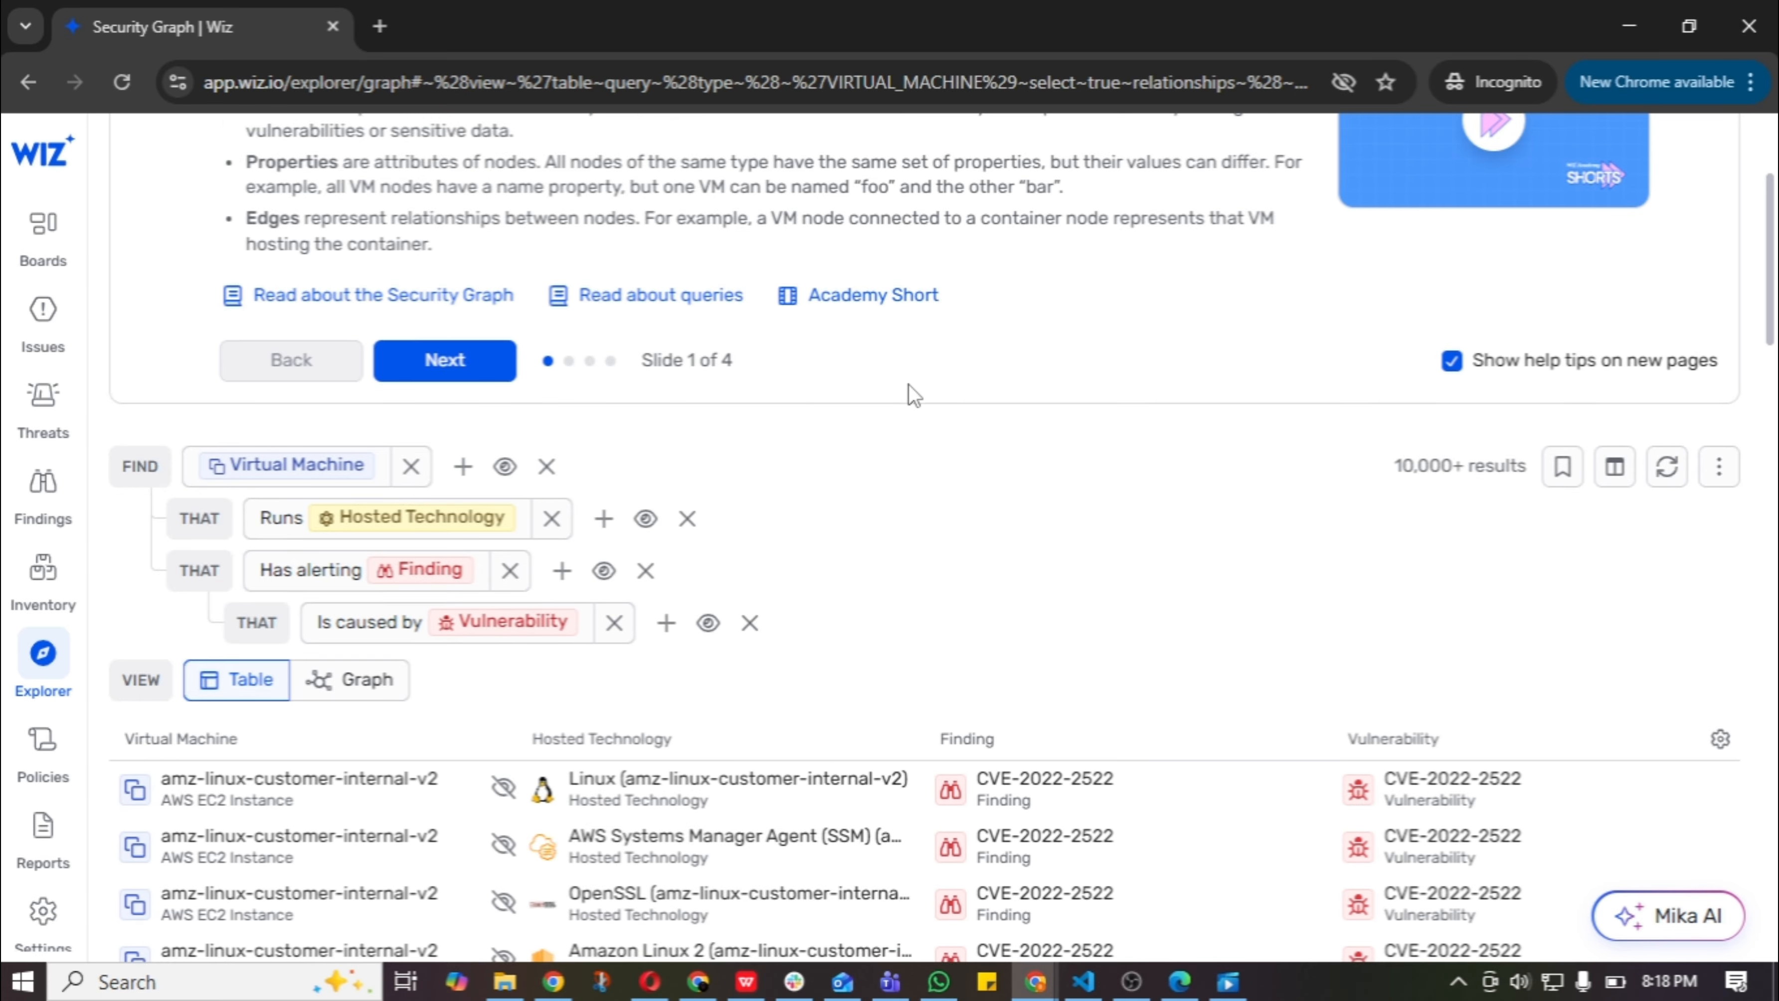
scroll(908, 387, "up", 8)
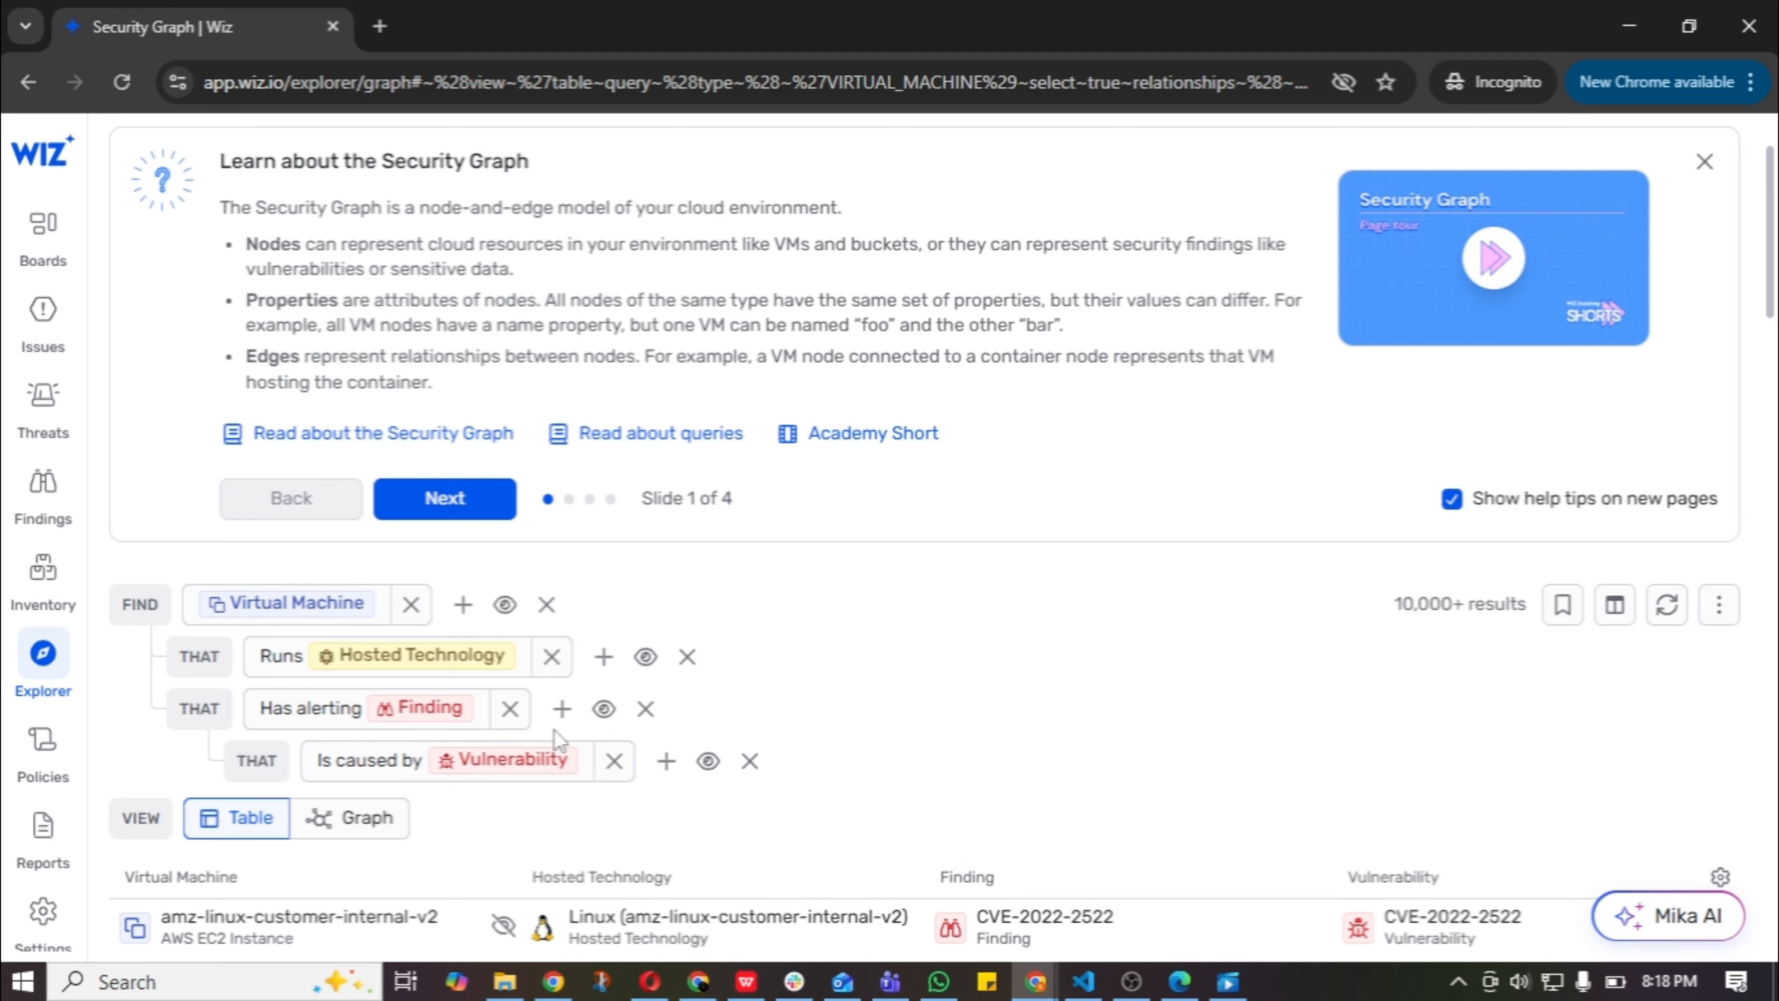
left_click(644, 709)
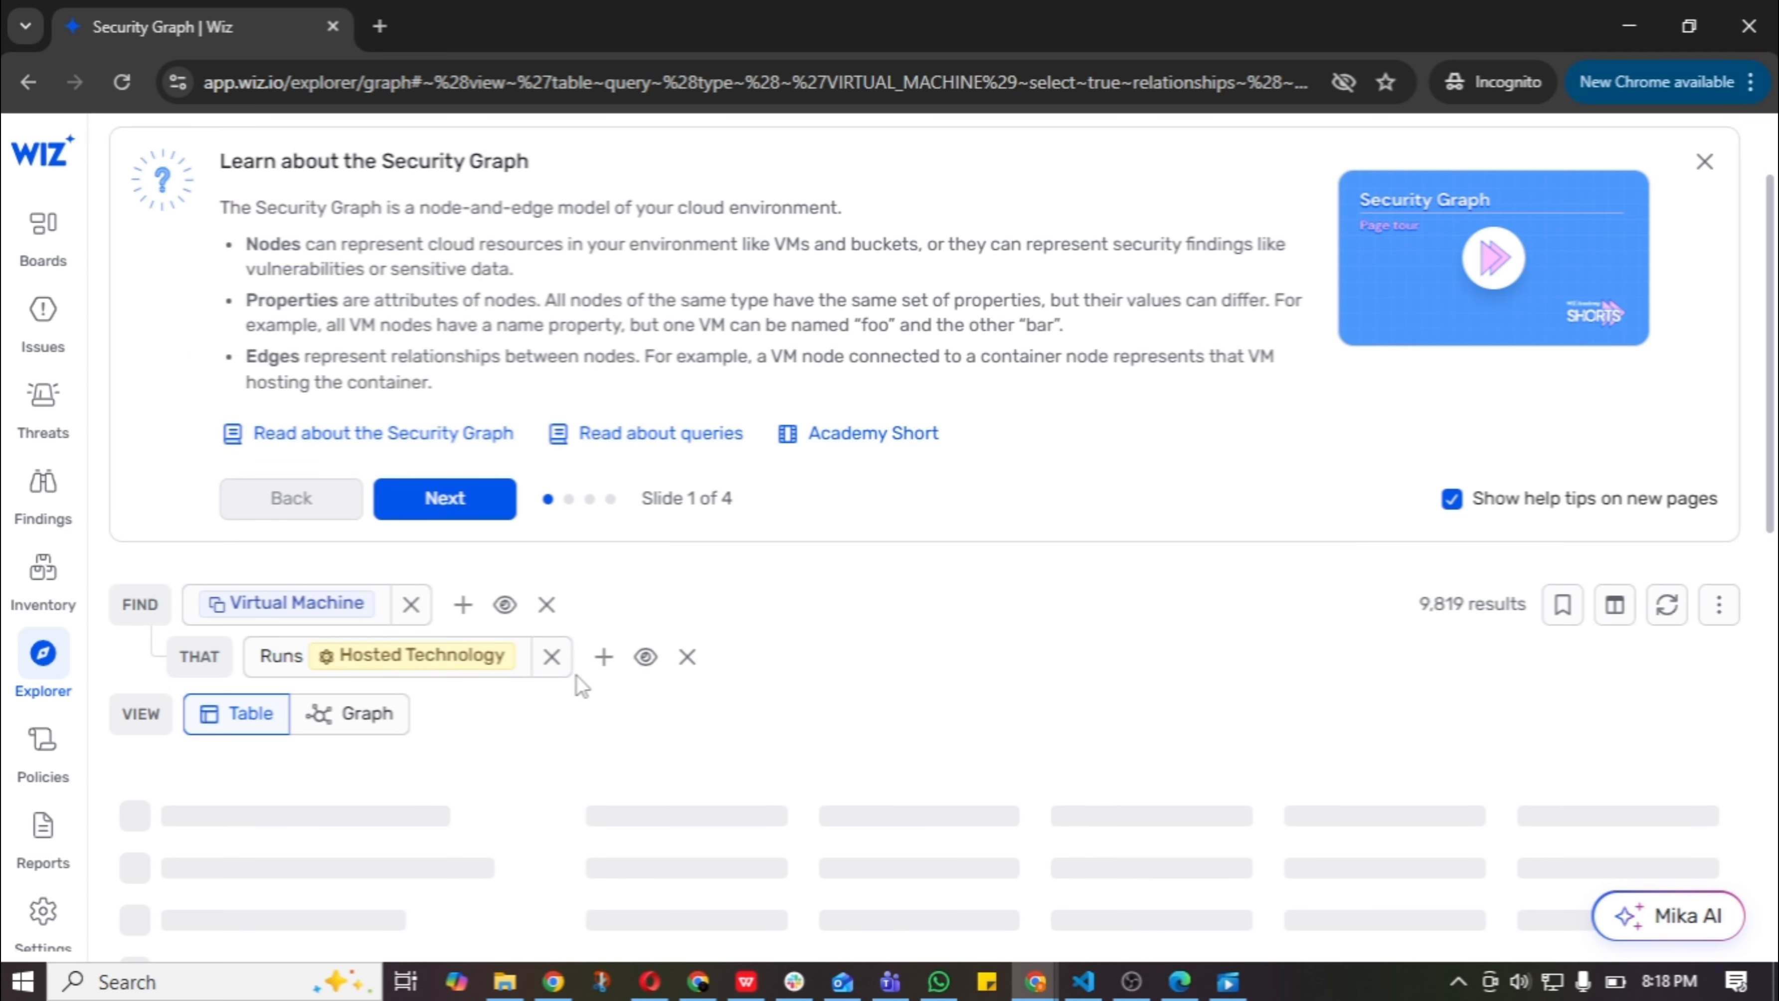
Add the popular Vulnerability query shortcut as a condition on the Virtual Machine.
left_click(463, 608)
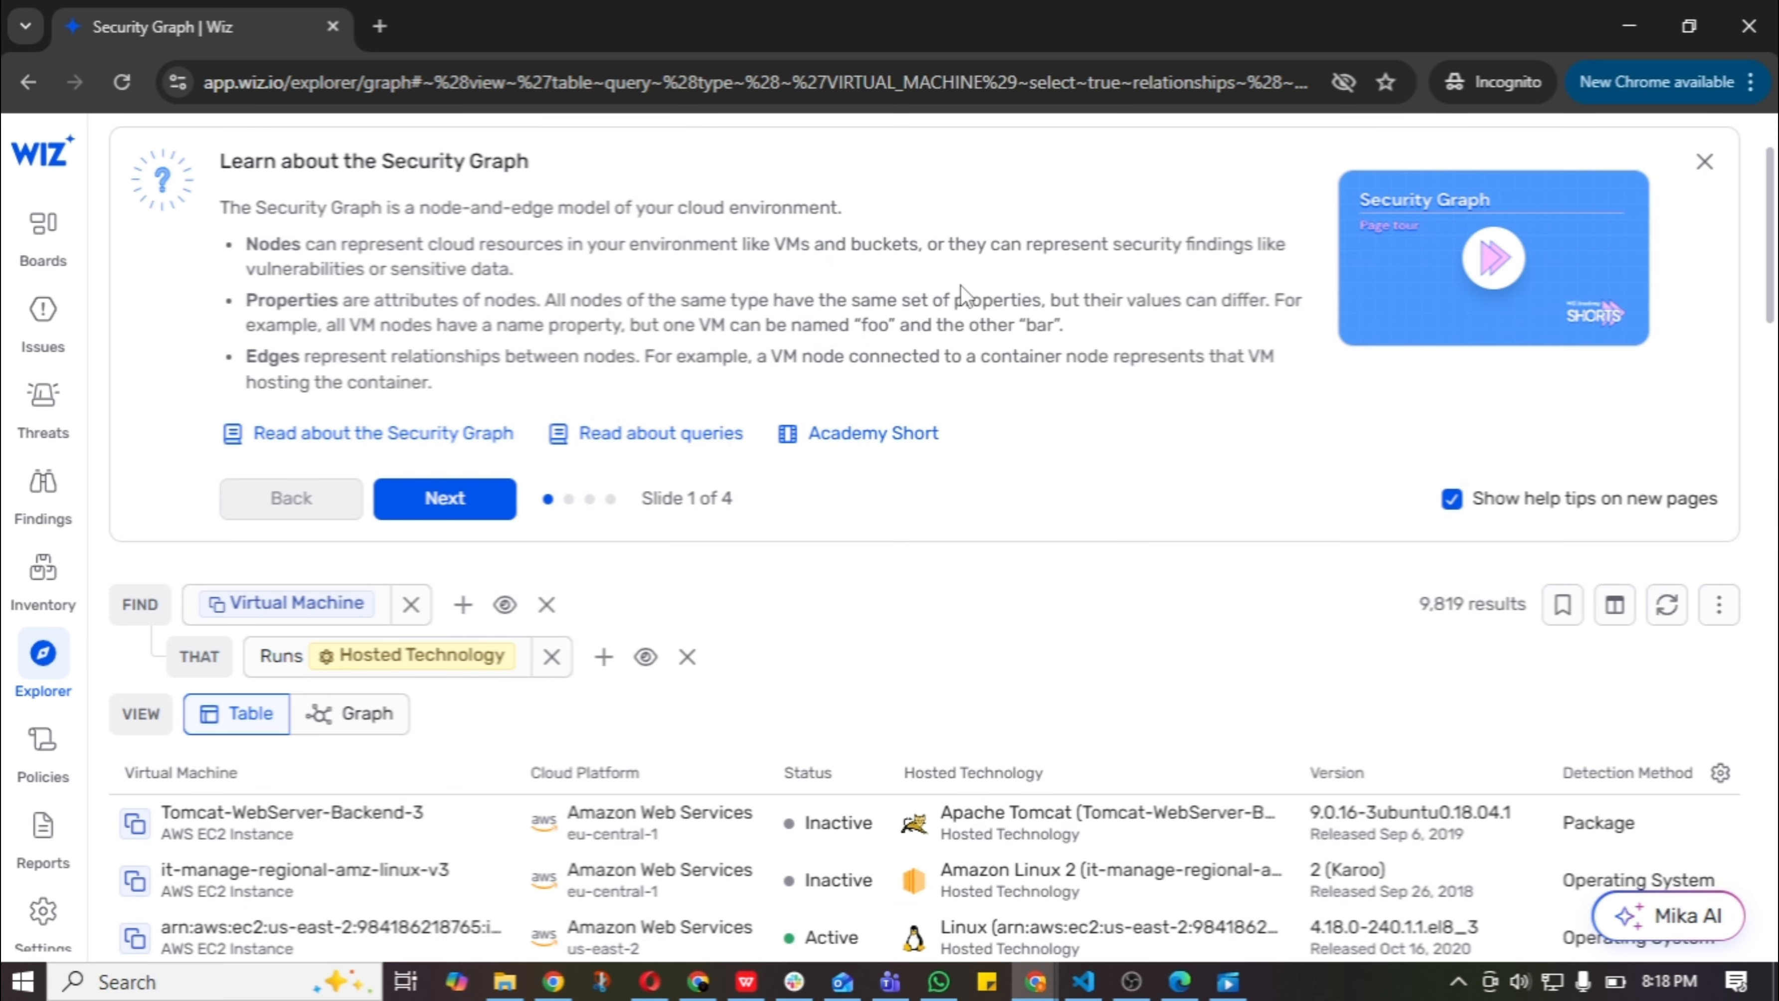
left_click(464, 608)
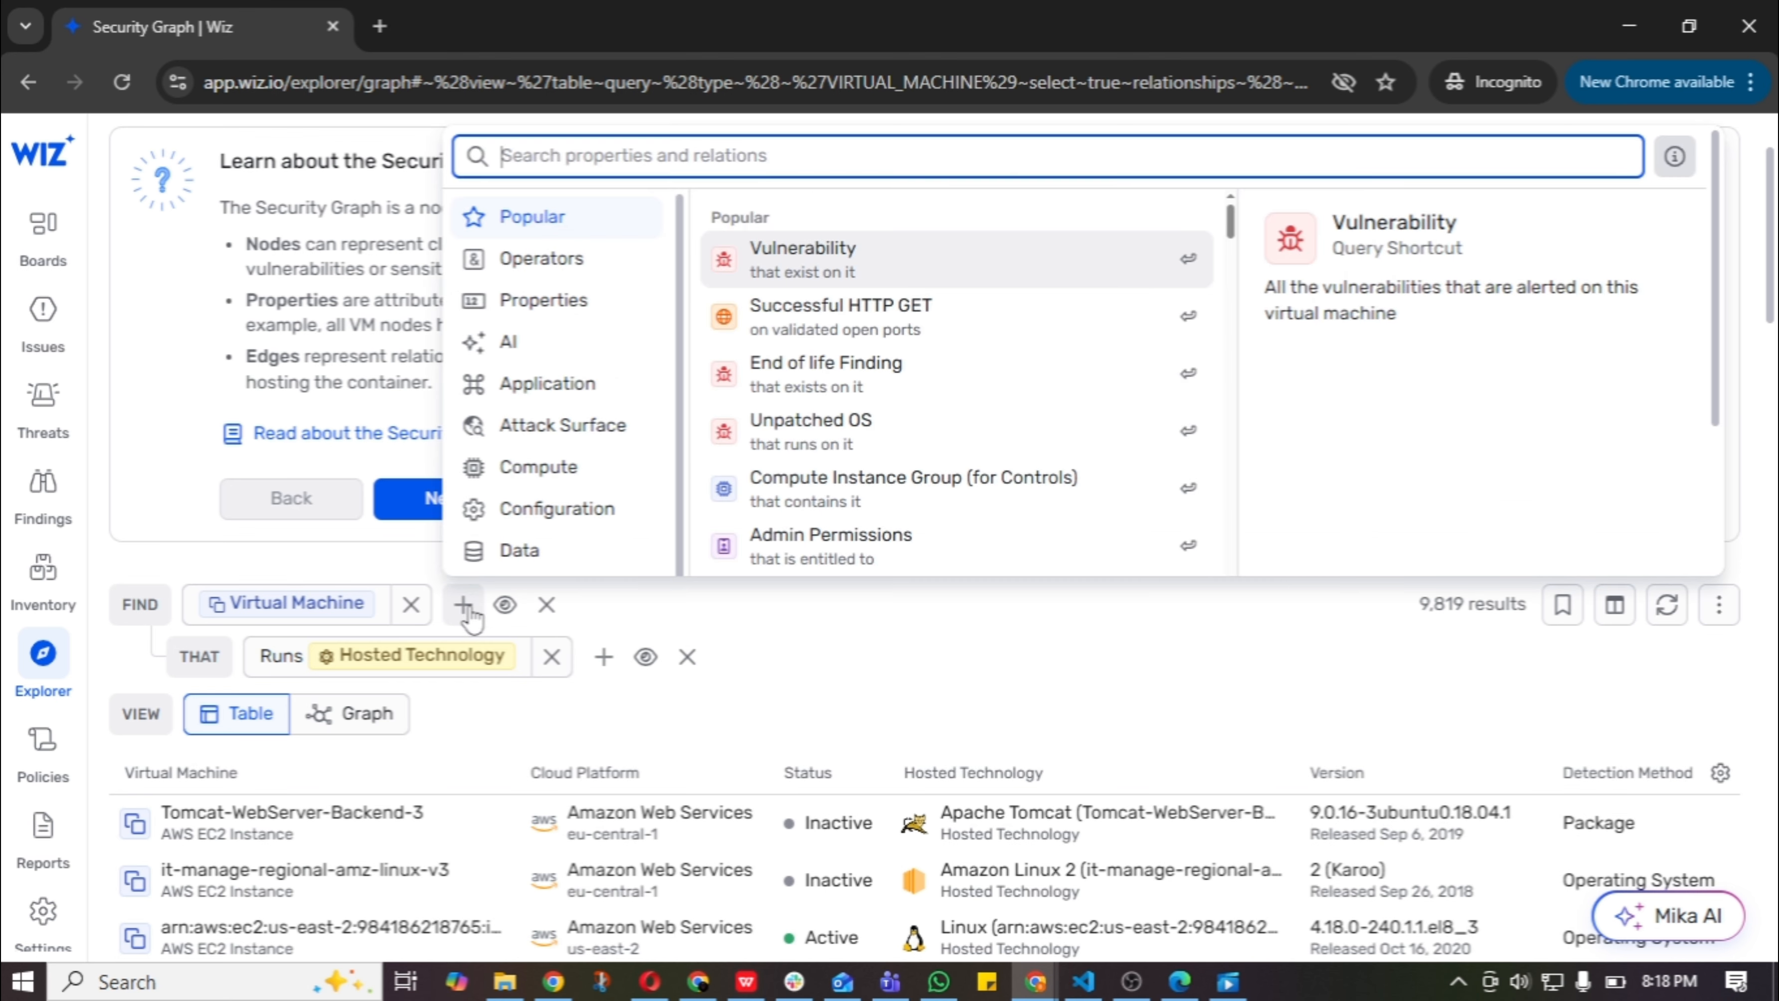
left_click(943, 266)
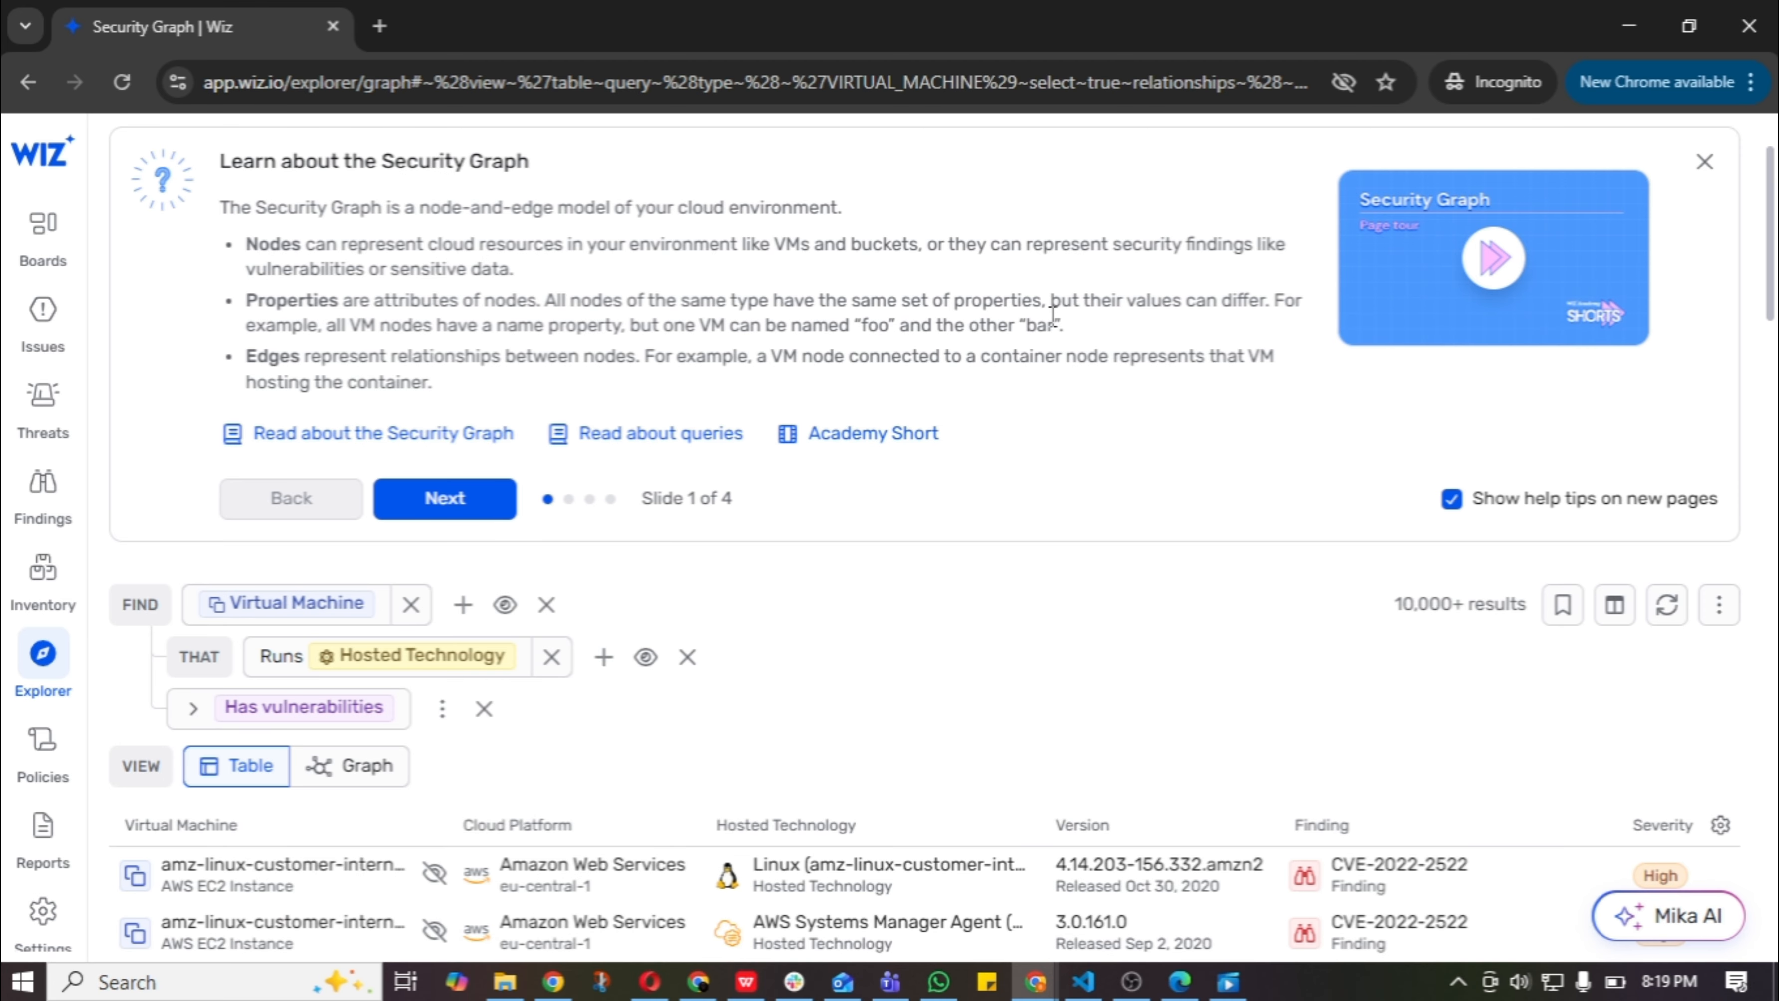
Display the query results as a graph and inspect the amz-linux-customer-internal-v2 node with its connected findings and hosted technologies.
scroll(757, 410, "down", 5)
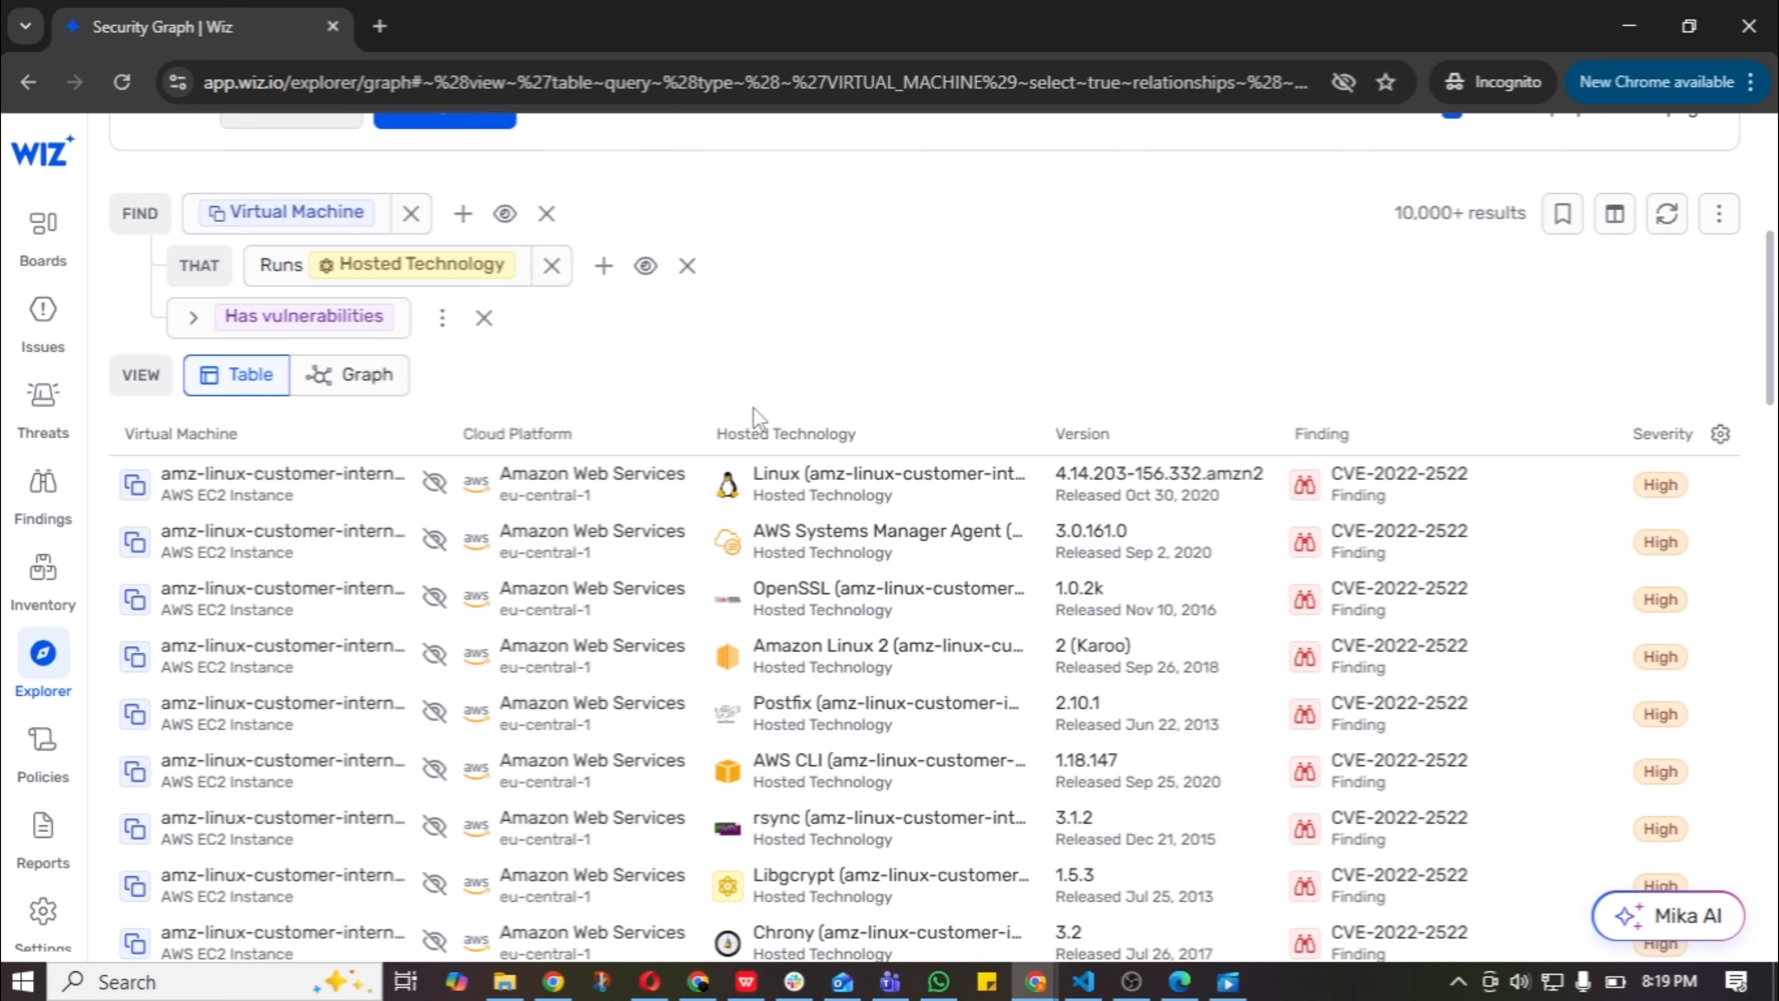
left_click(361, 383)
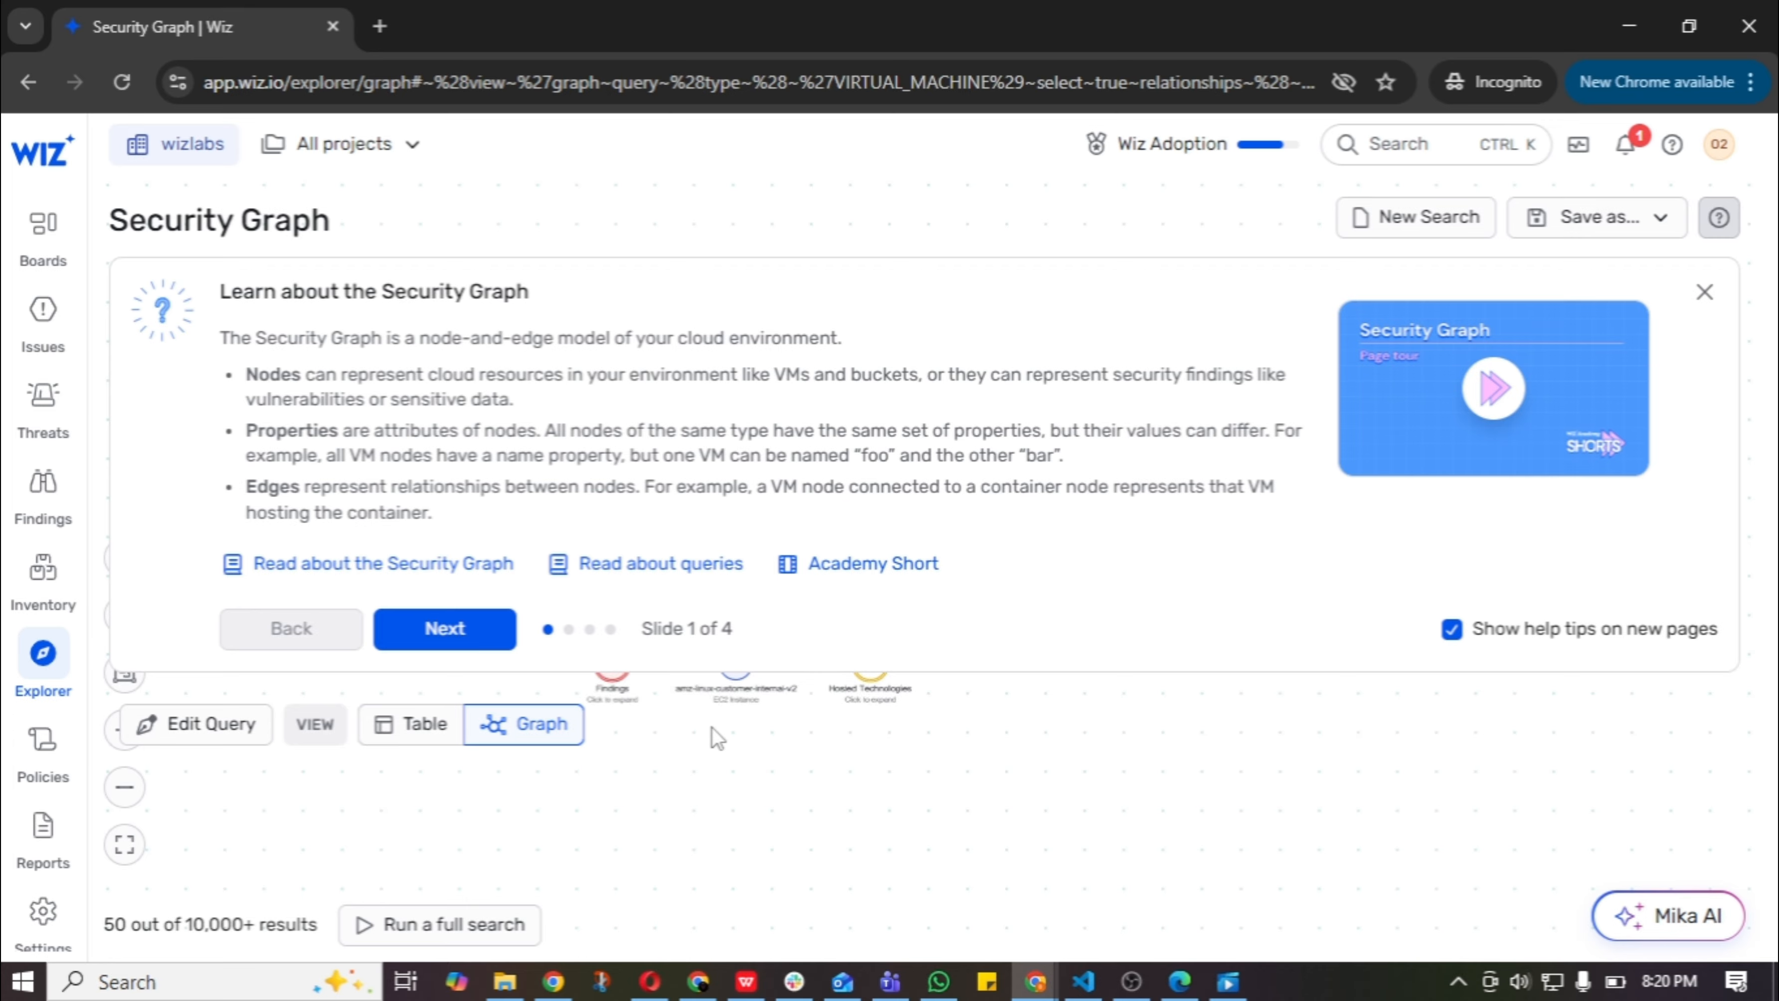
scroll(718, 735, "down", 3)
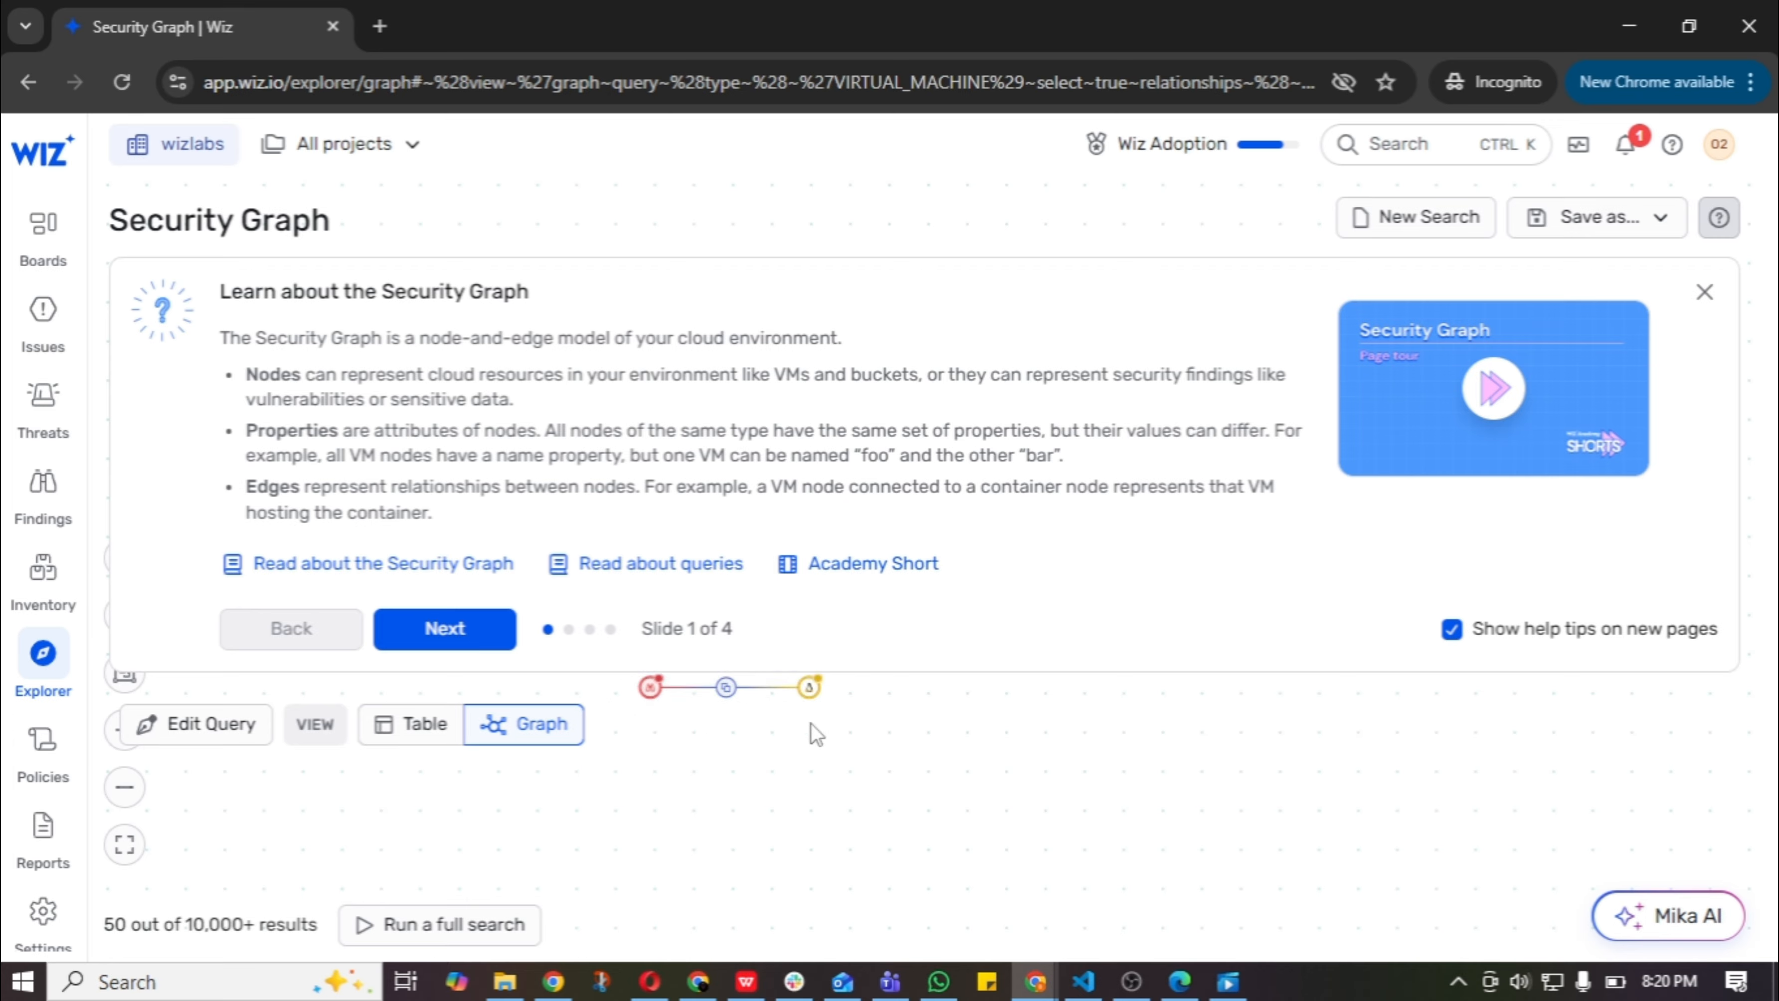
left_click_drag(809, 730, 836, 819)
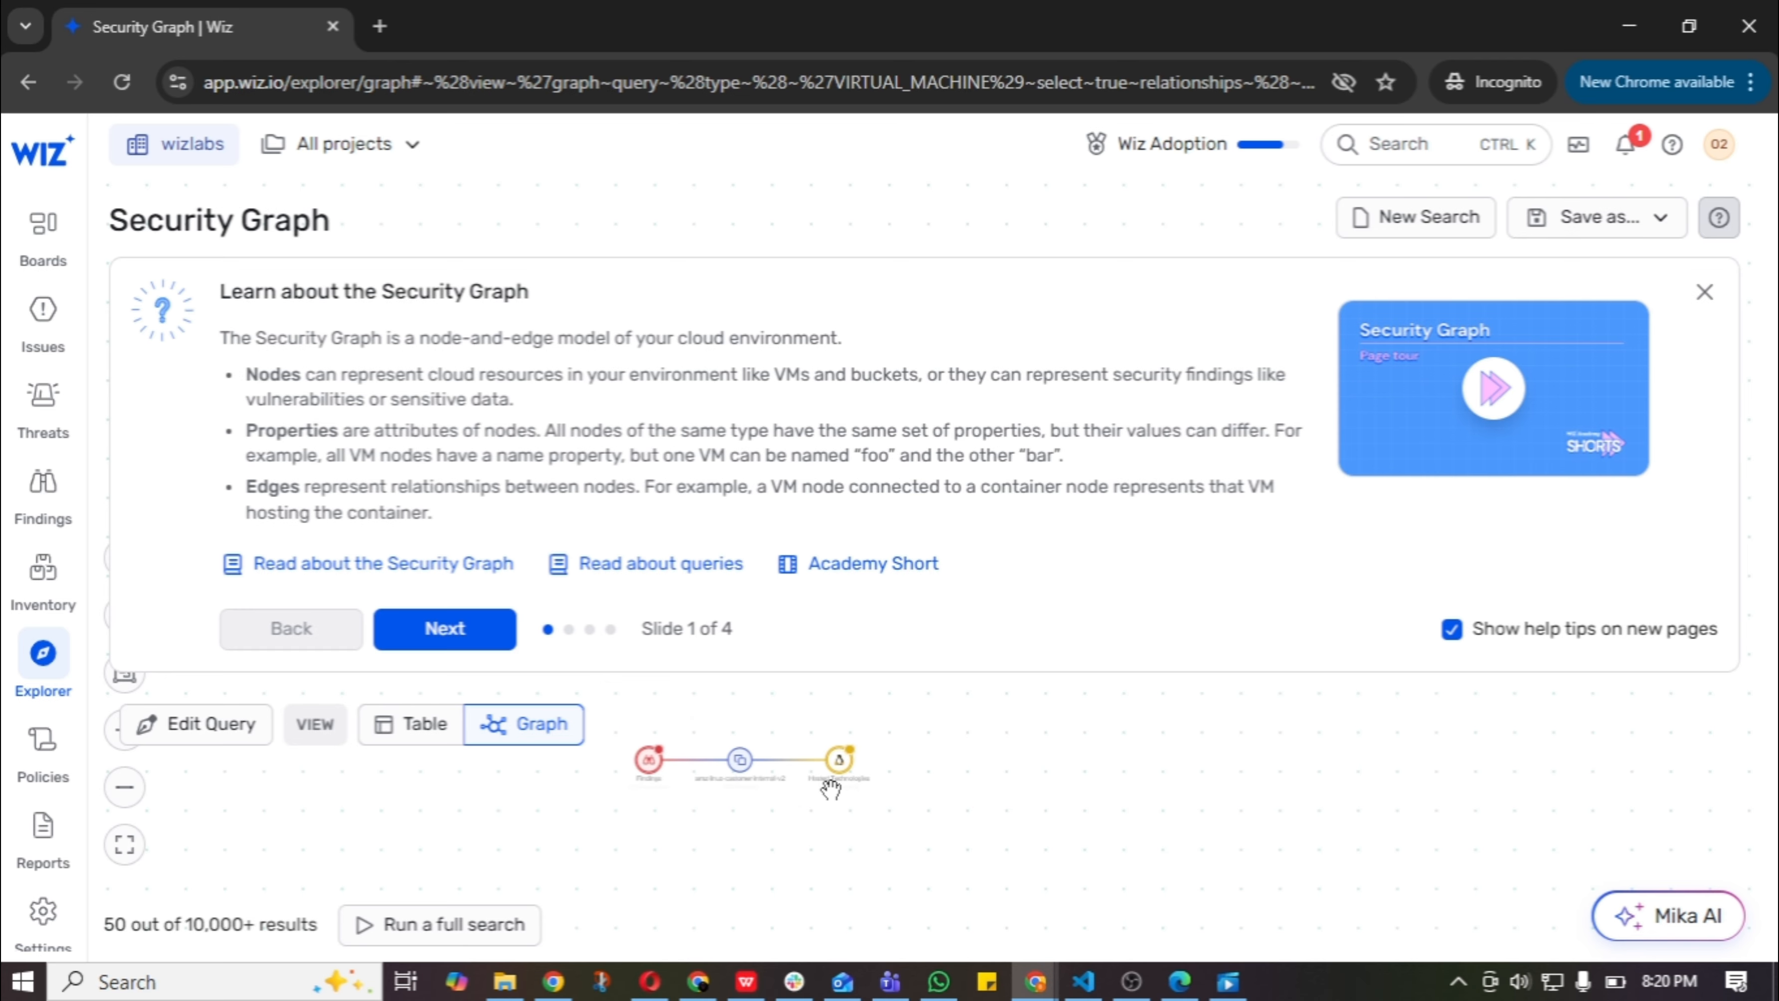
scroll(830, 791, "up", 1)
scroll(830, 790, "down", 1)
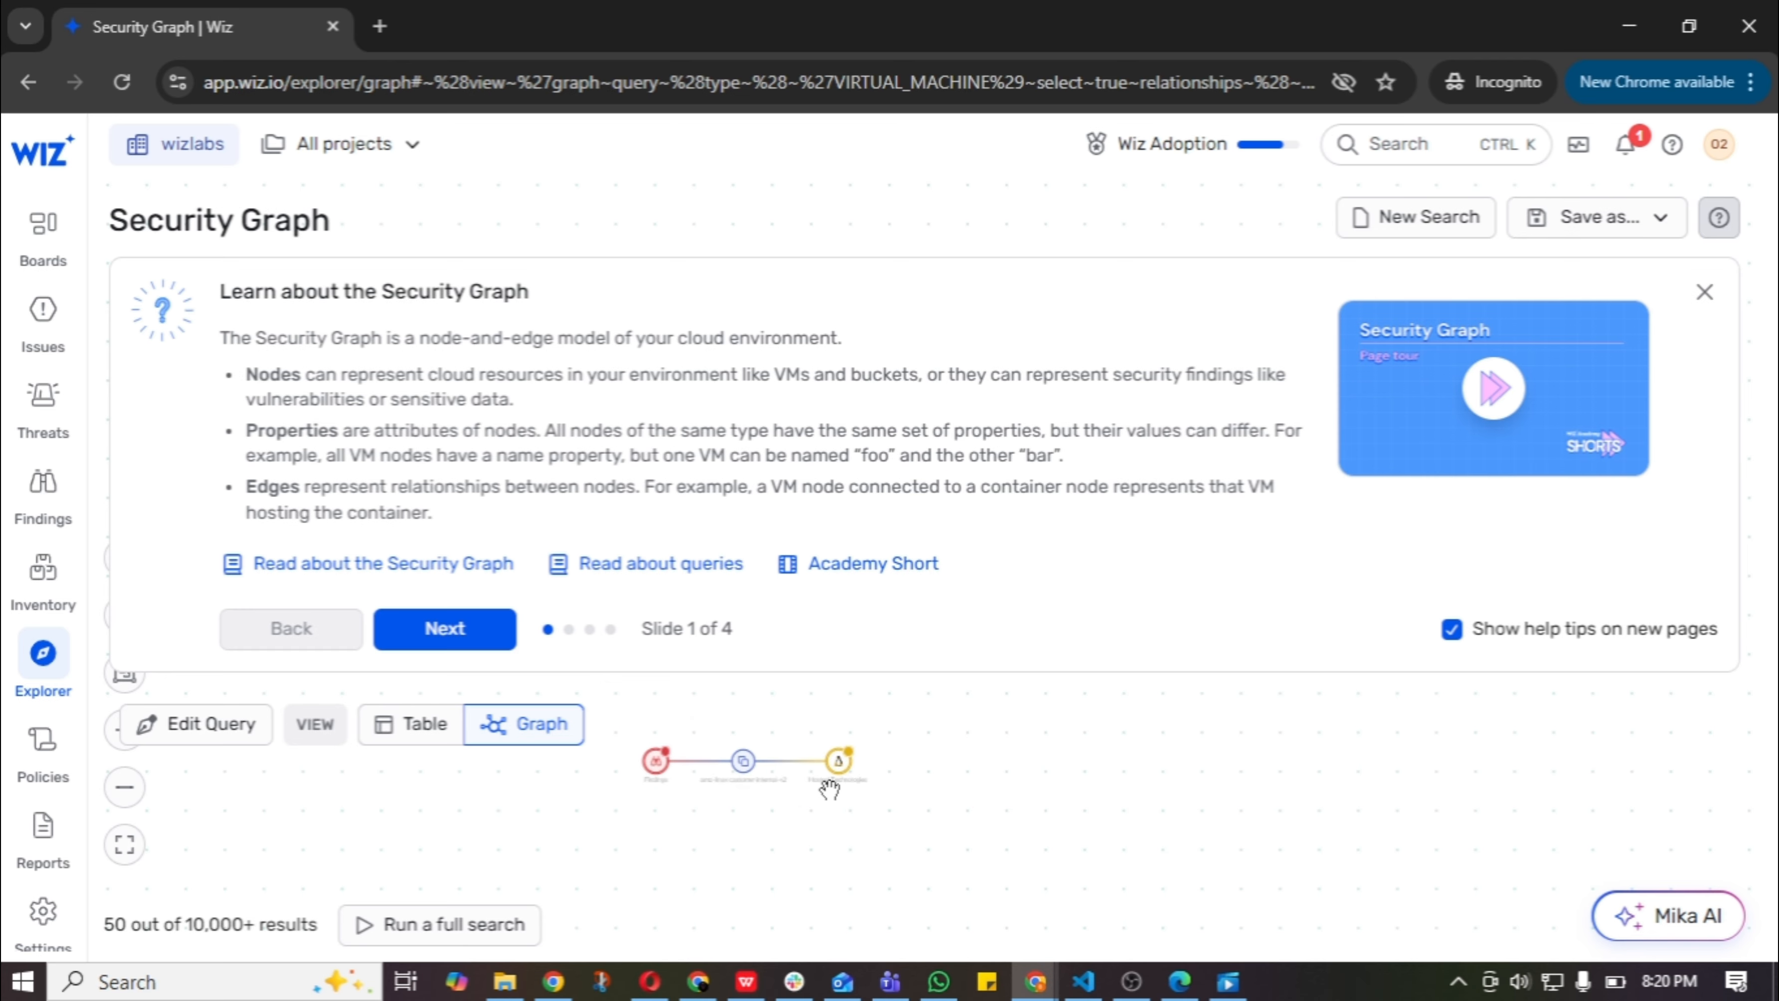
scroll(831, 790, "up", 3)
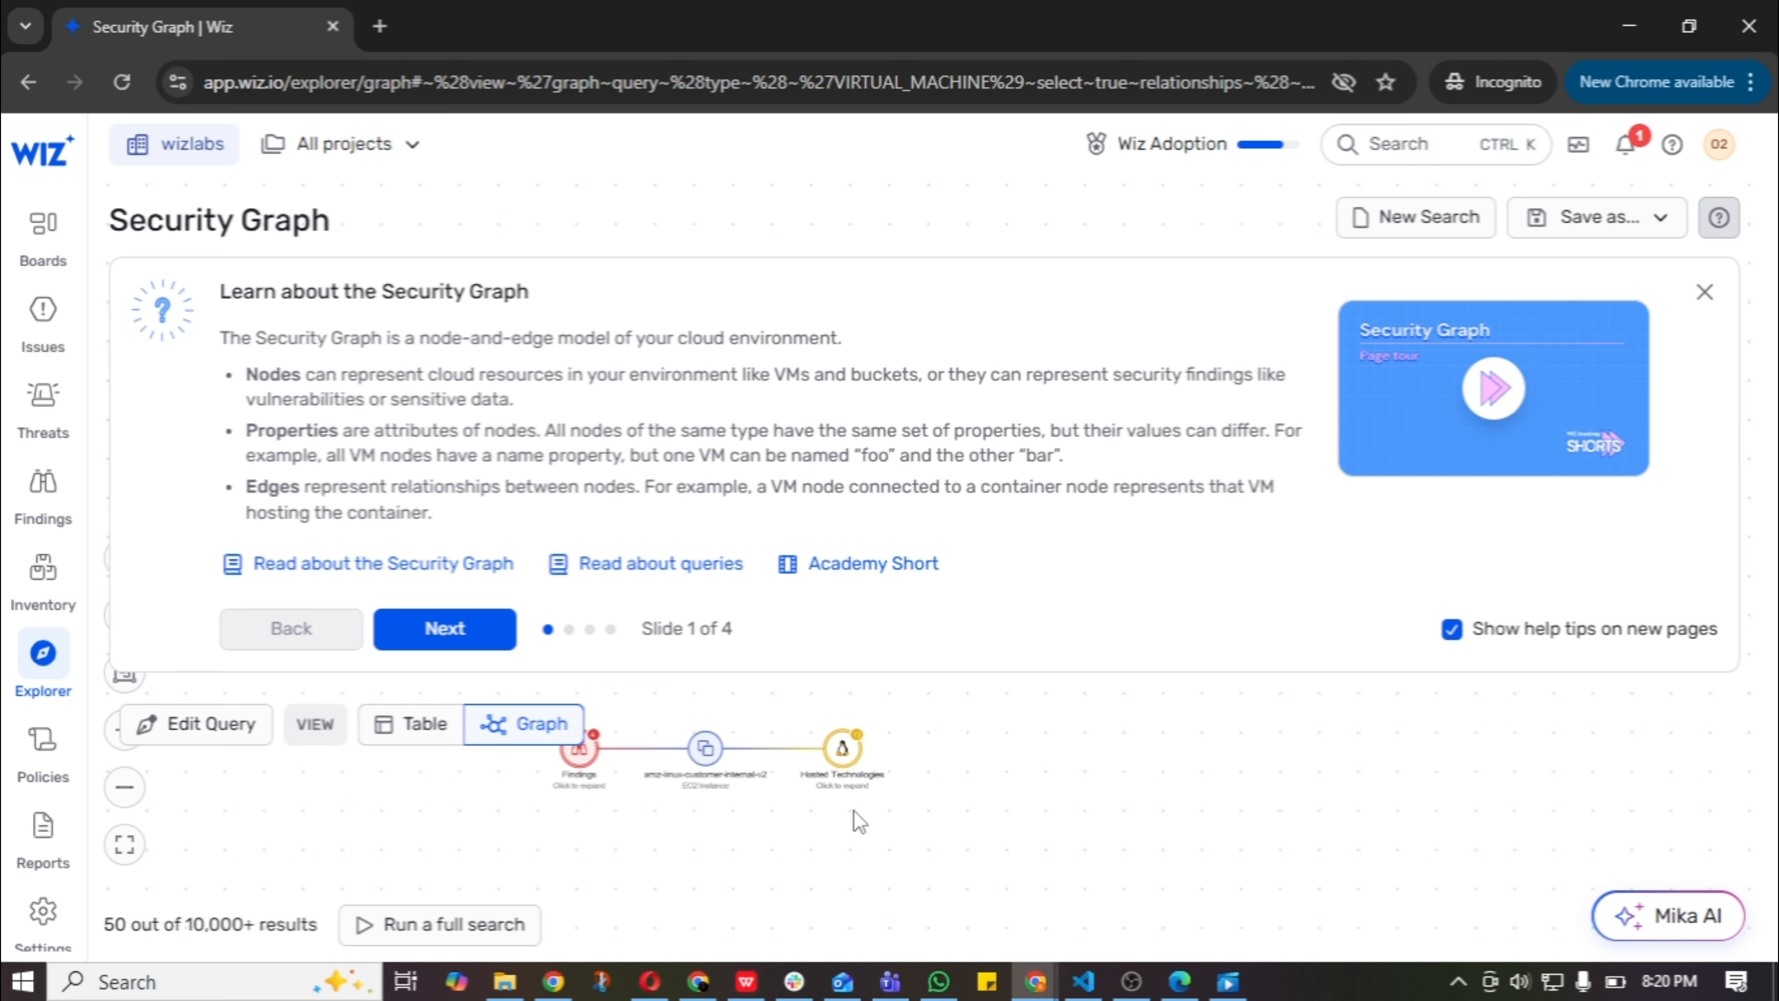
left_click_drag(622, 799, 770, 814)
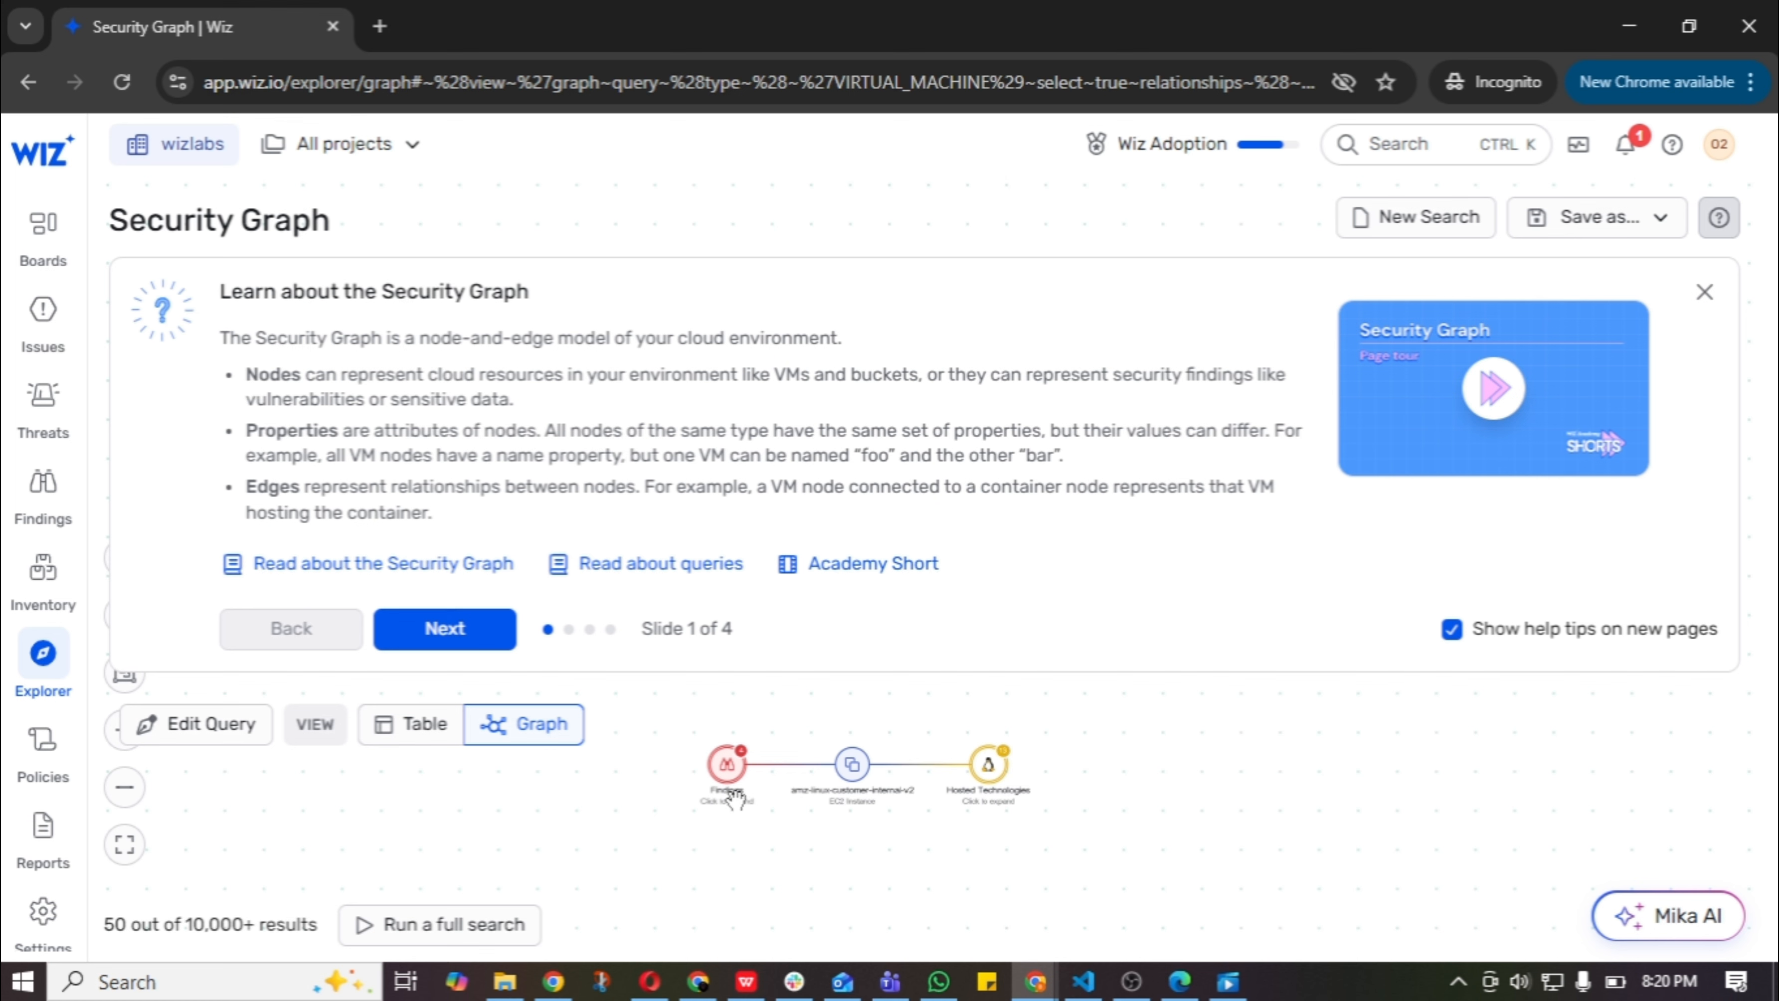
scroll(866, 797, "up", 1)
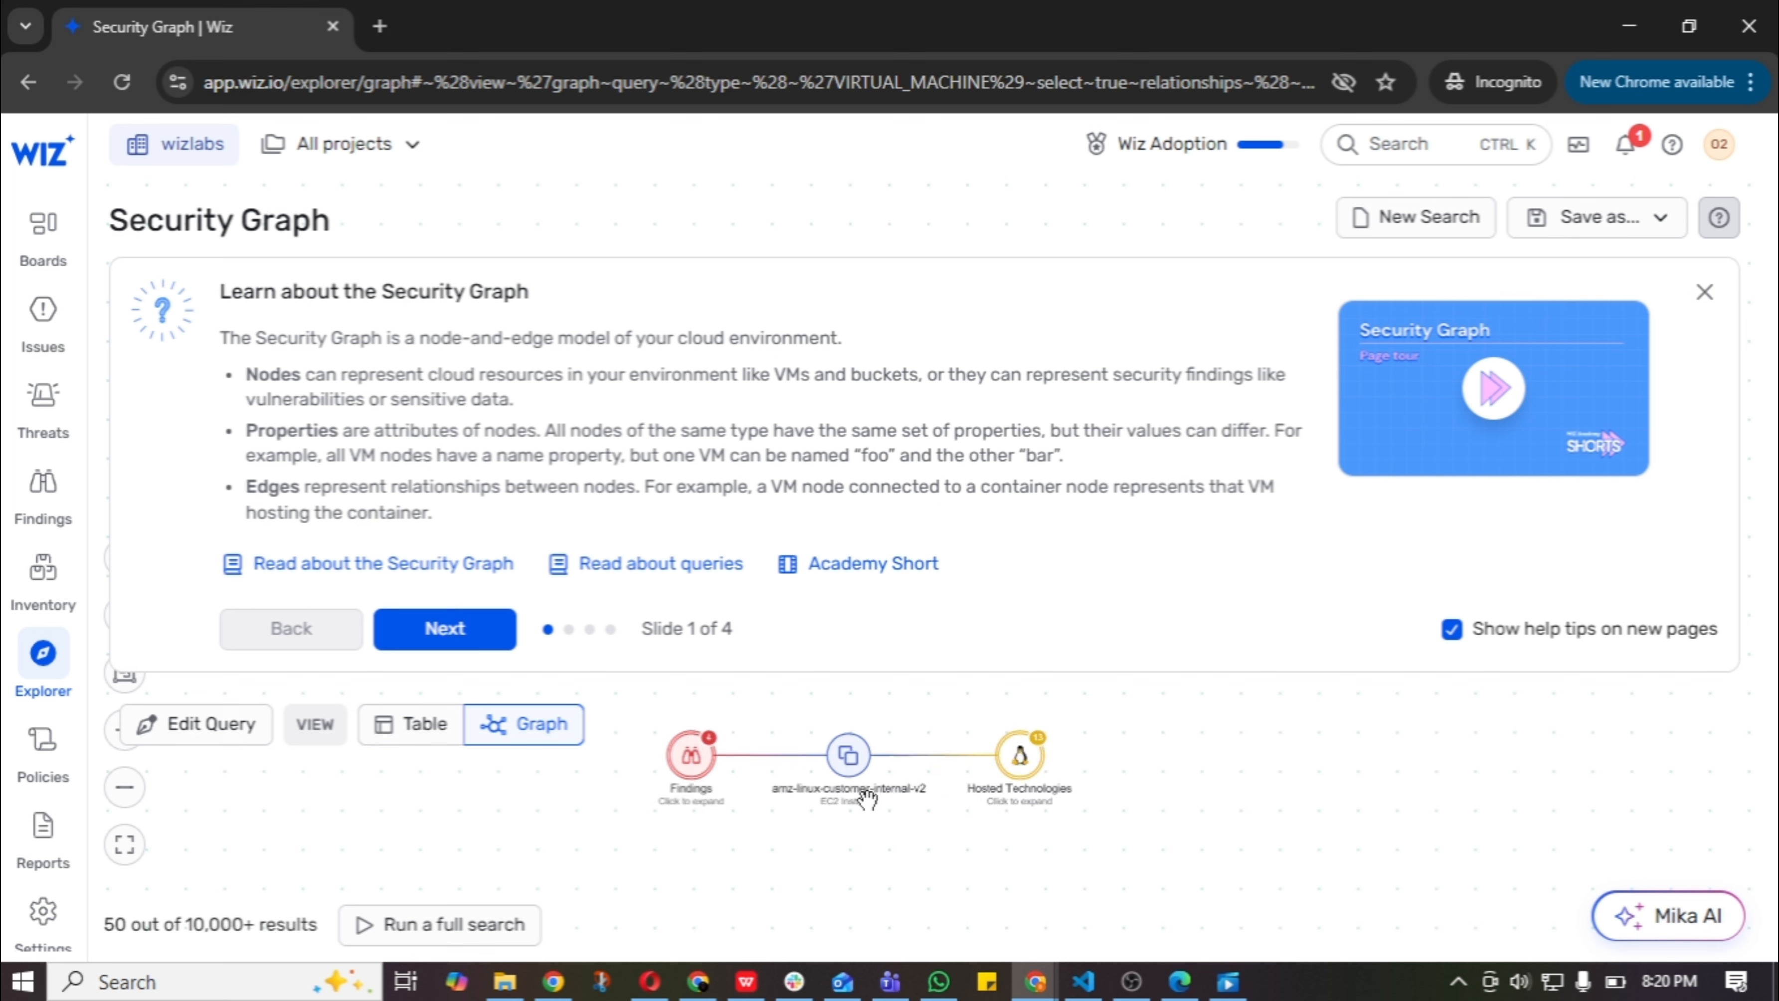
left_click(847, 803)
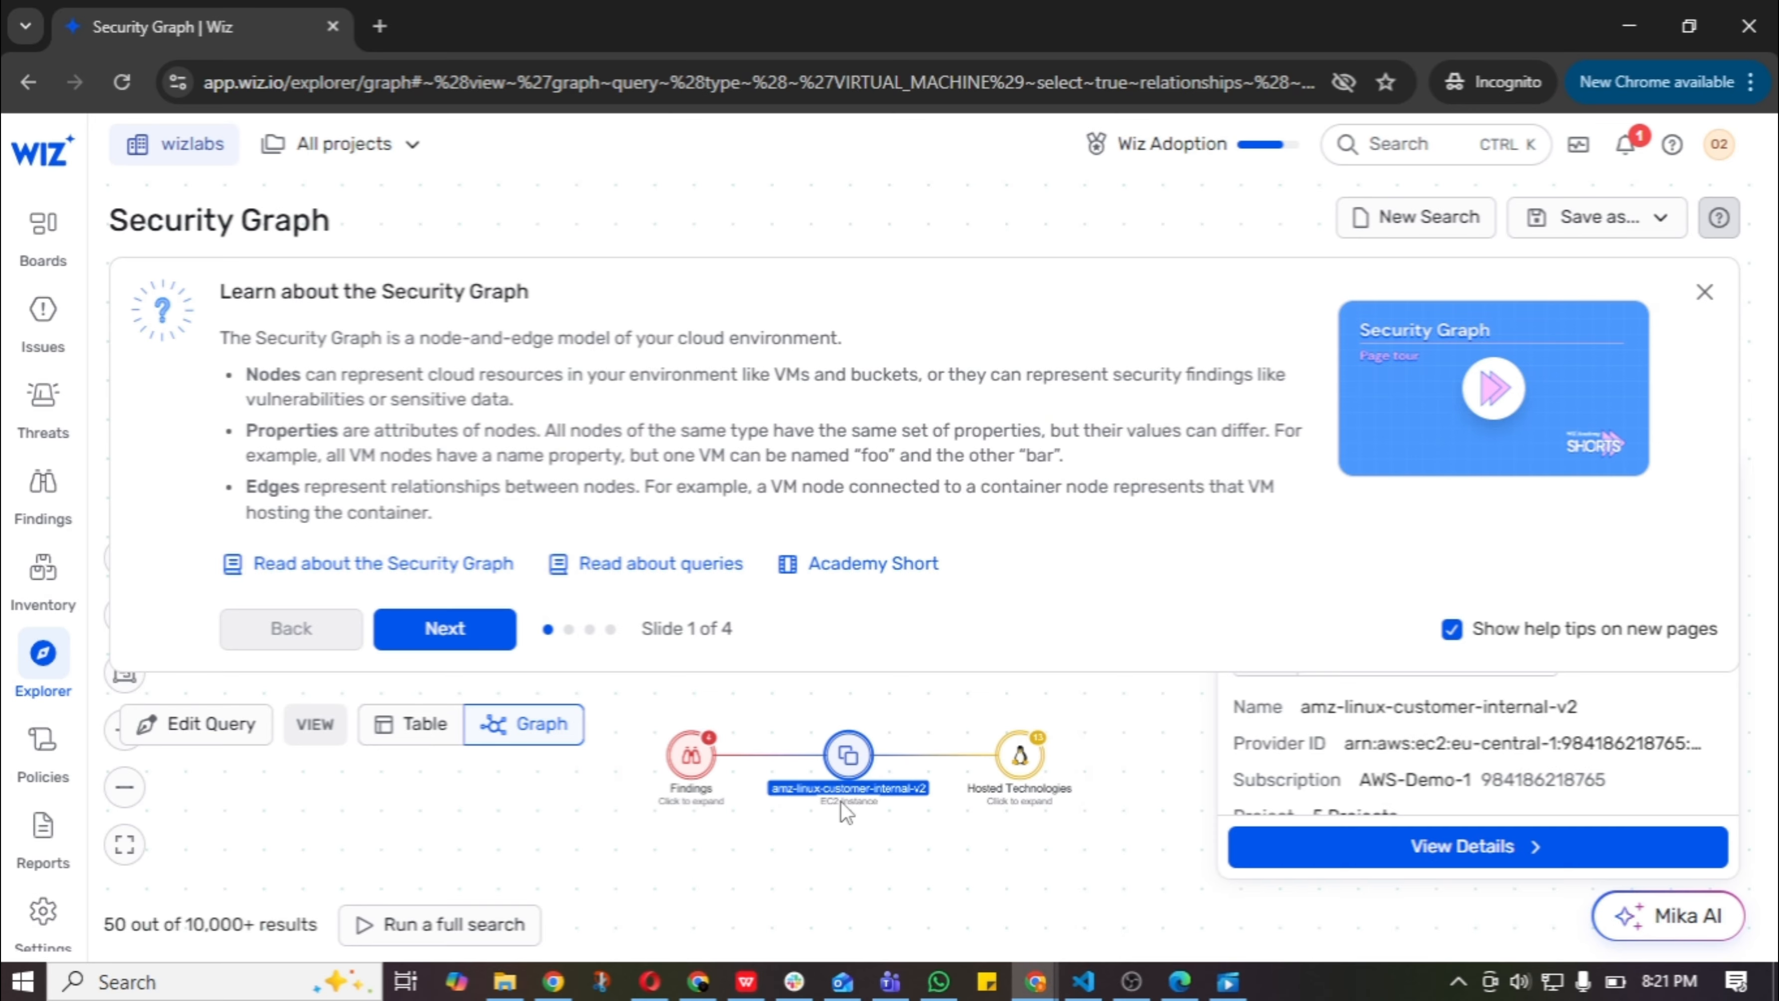
left_click(839, 845)
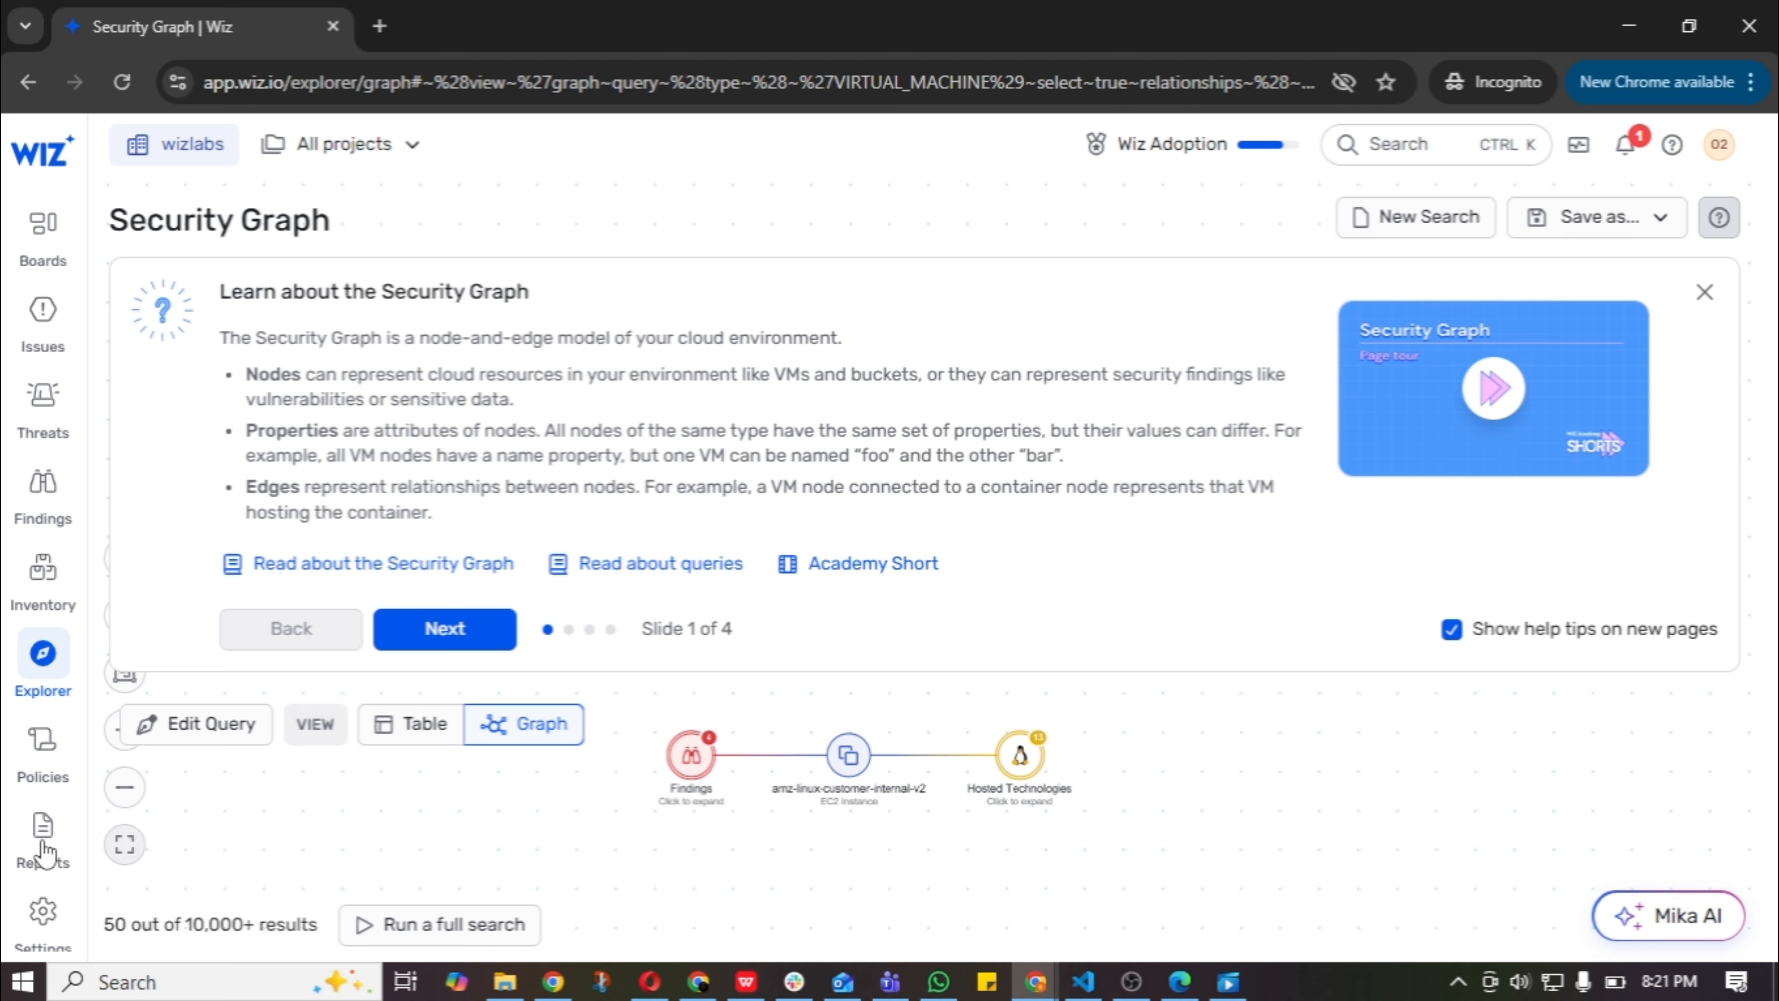
Return the query results to table view and close the Security Graph help banner.
left_click(392, 738)
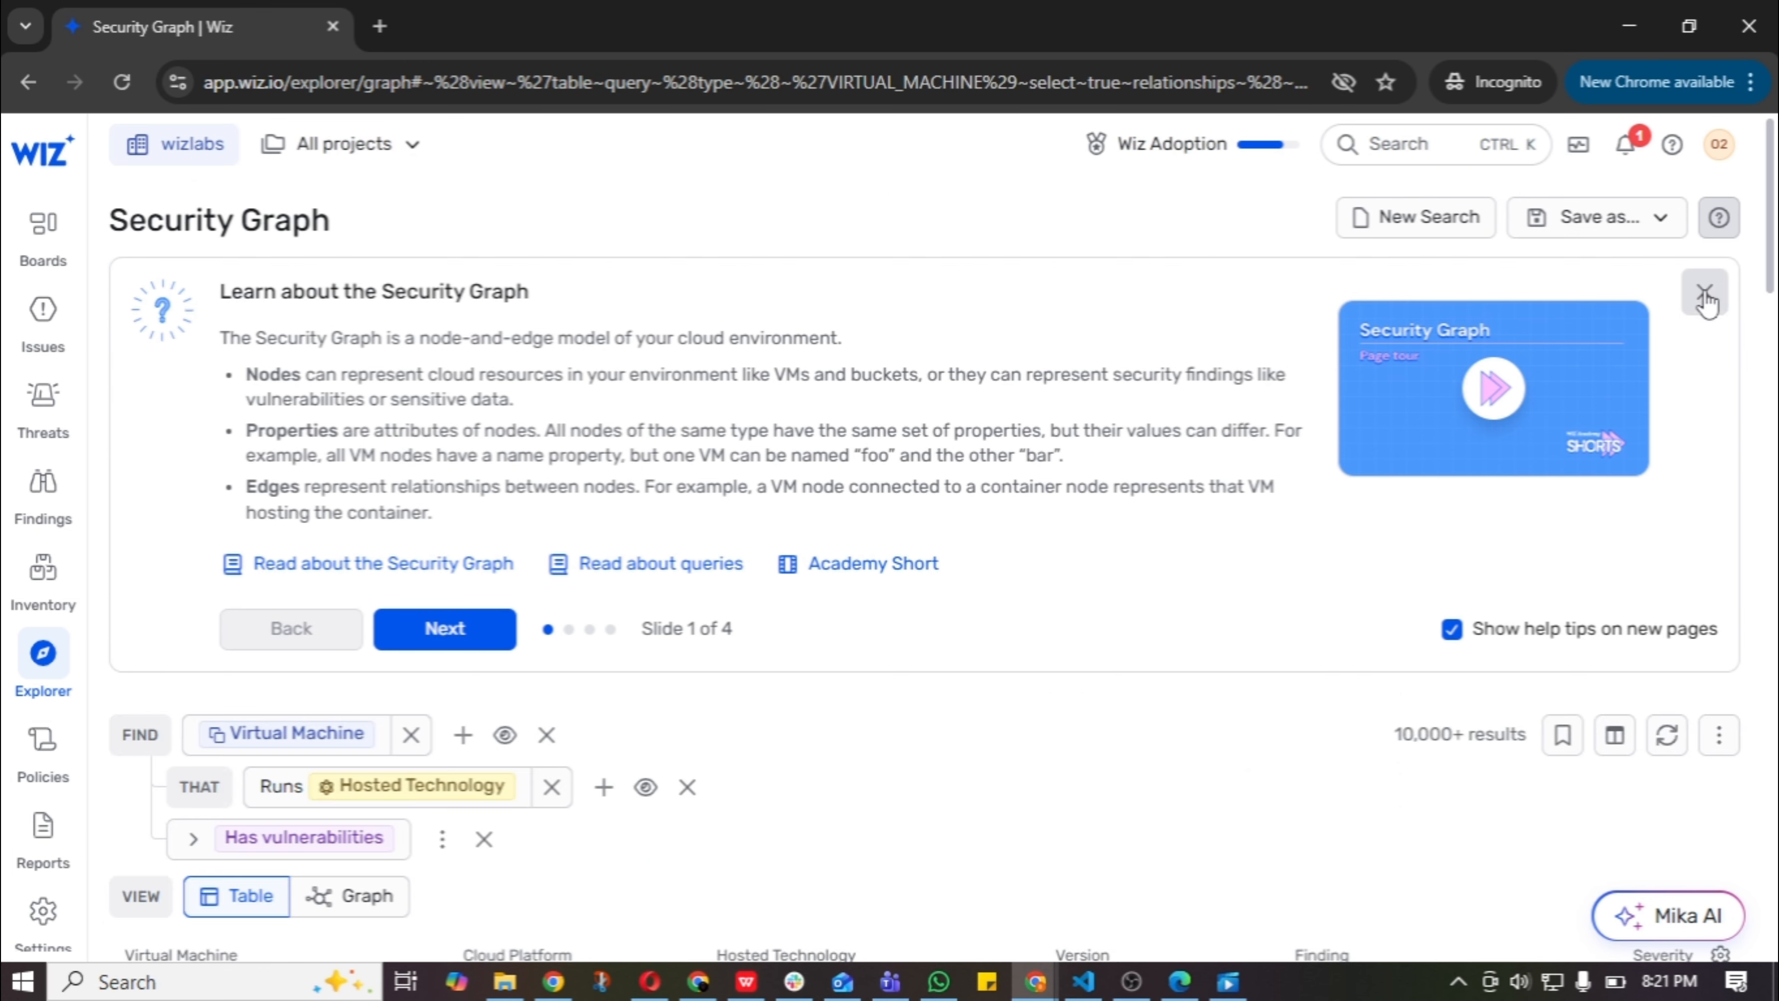
scroll(294, 613, "down", 1)
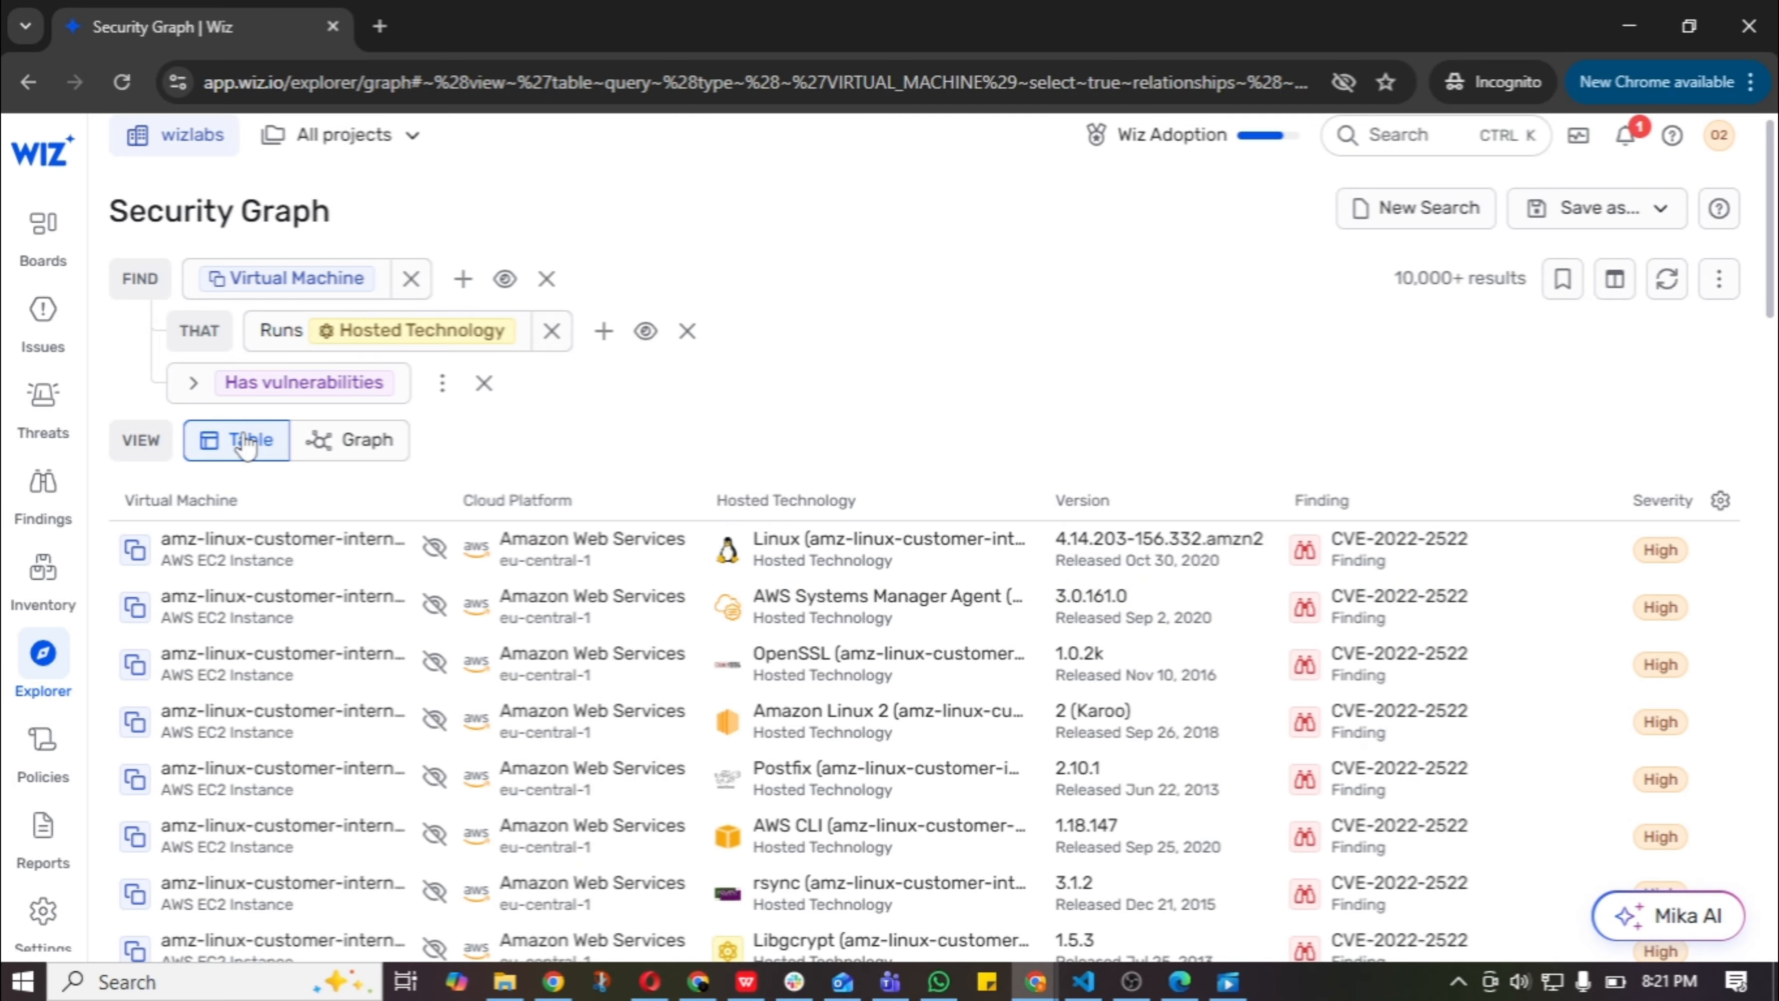
scroll(1096, 345, "up", 1)
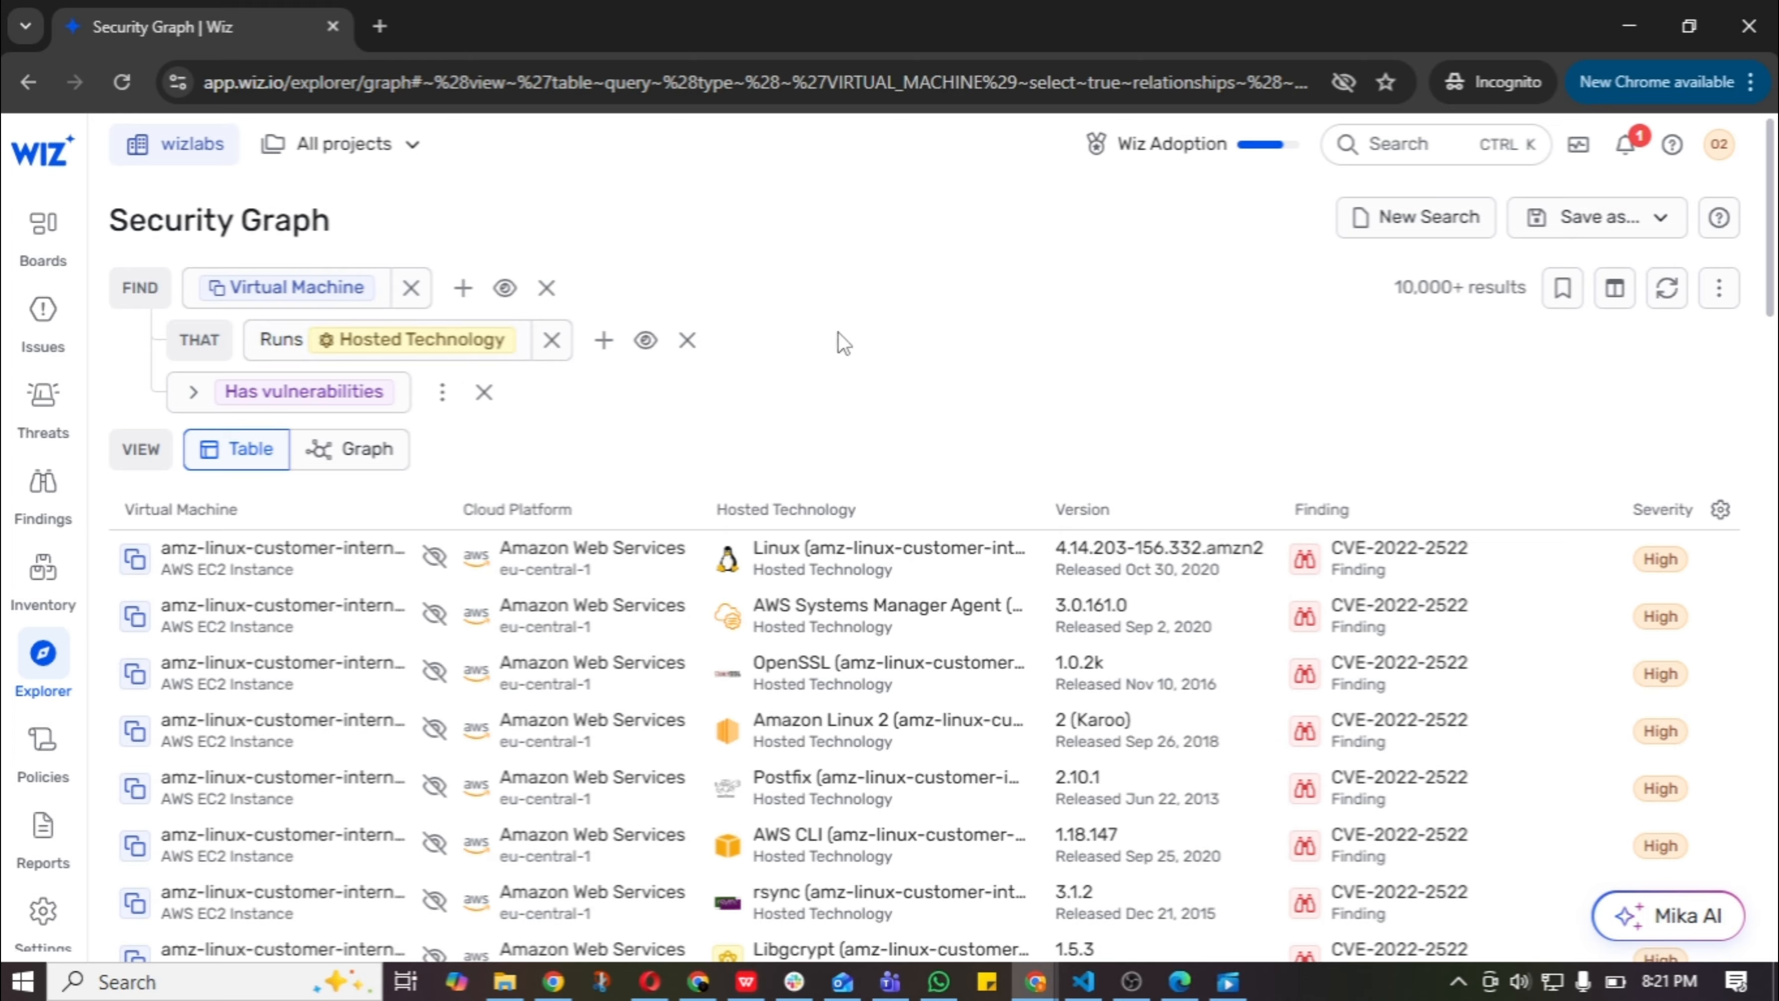
Start a new Security Graph search that finds Container resources.
left_click(1391, 218)
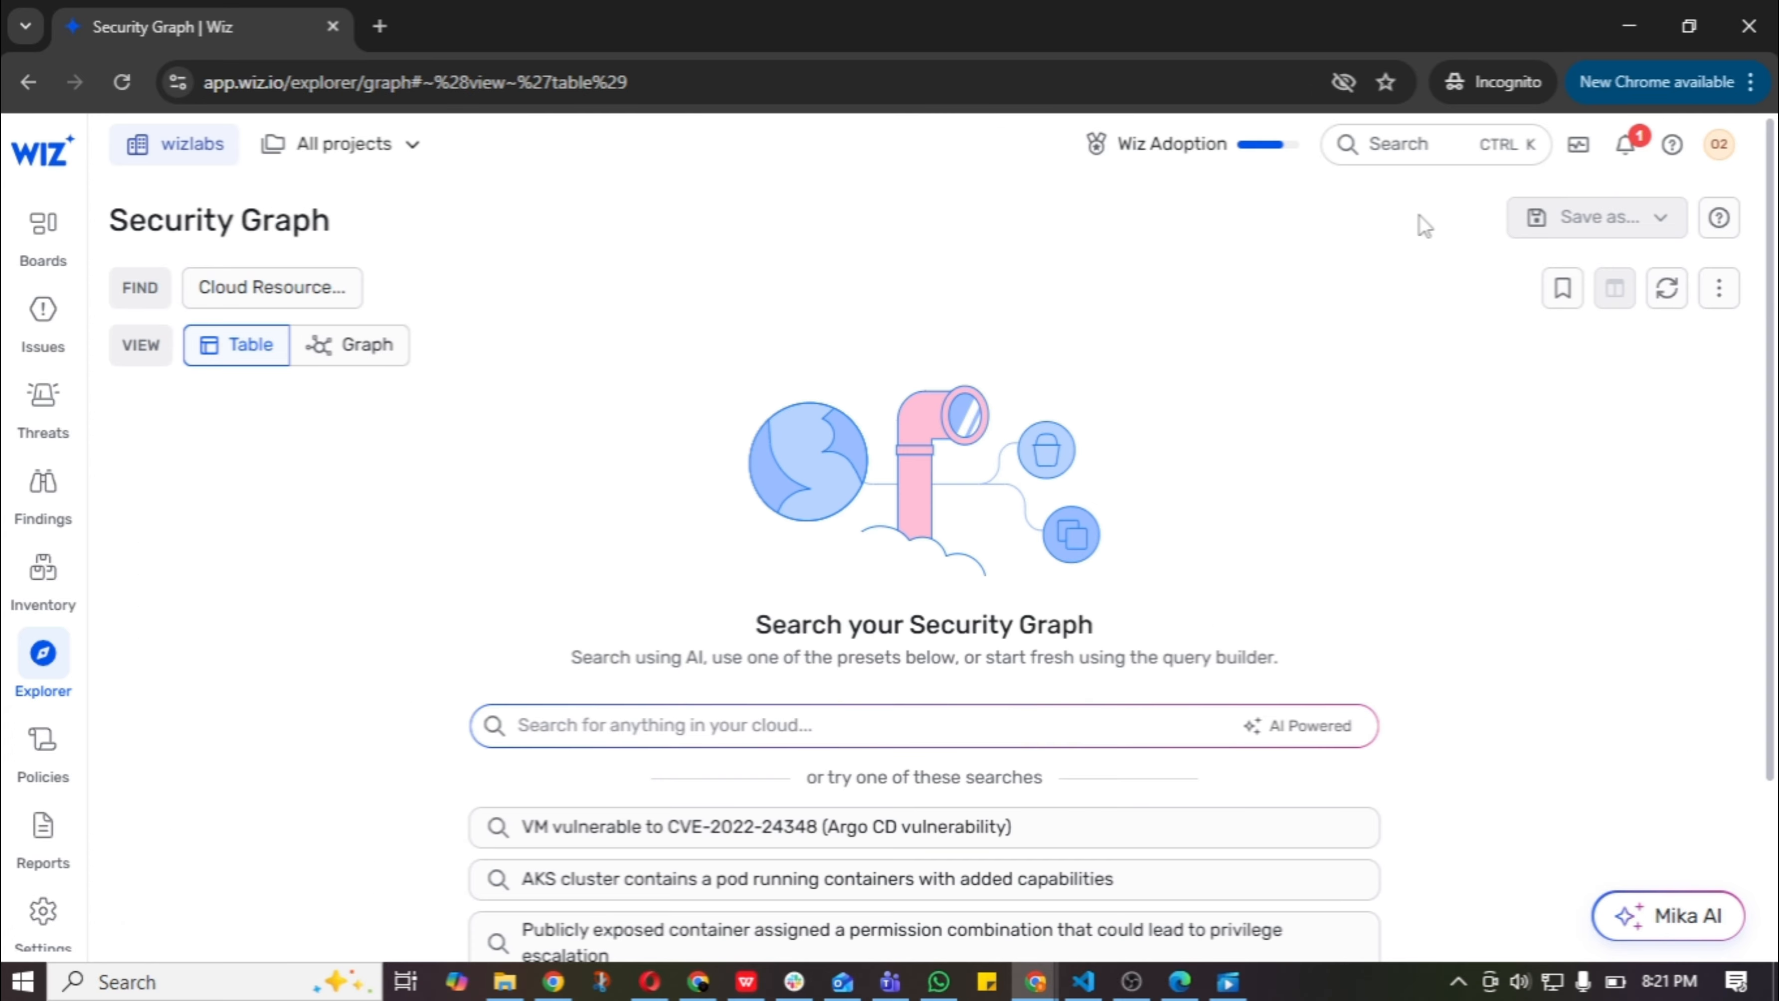
left_click(277, 305)
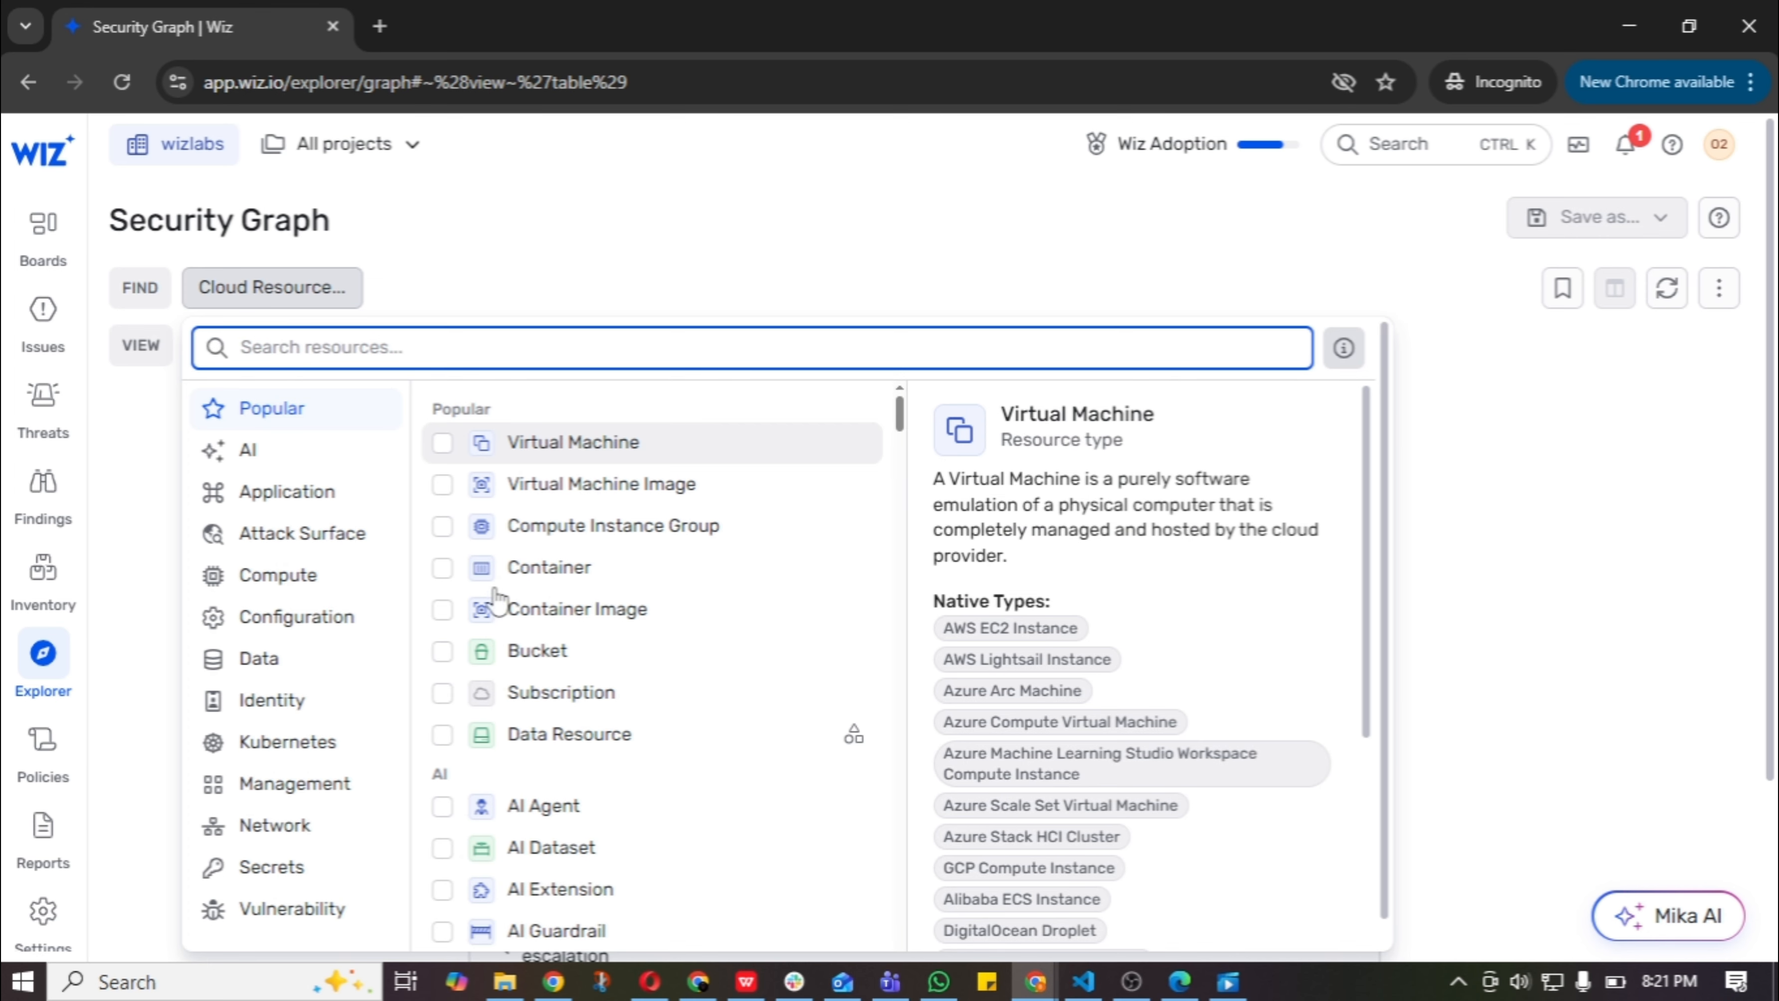
left_click(440, 569)
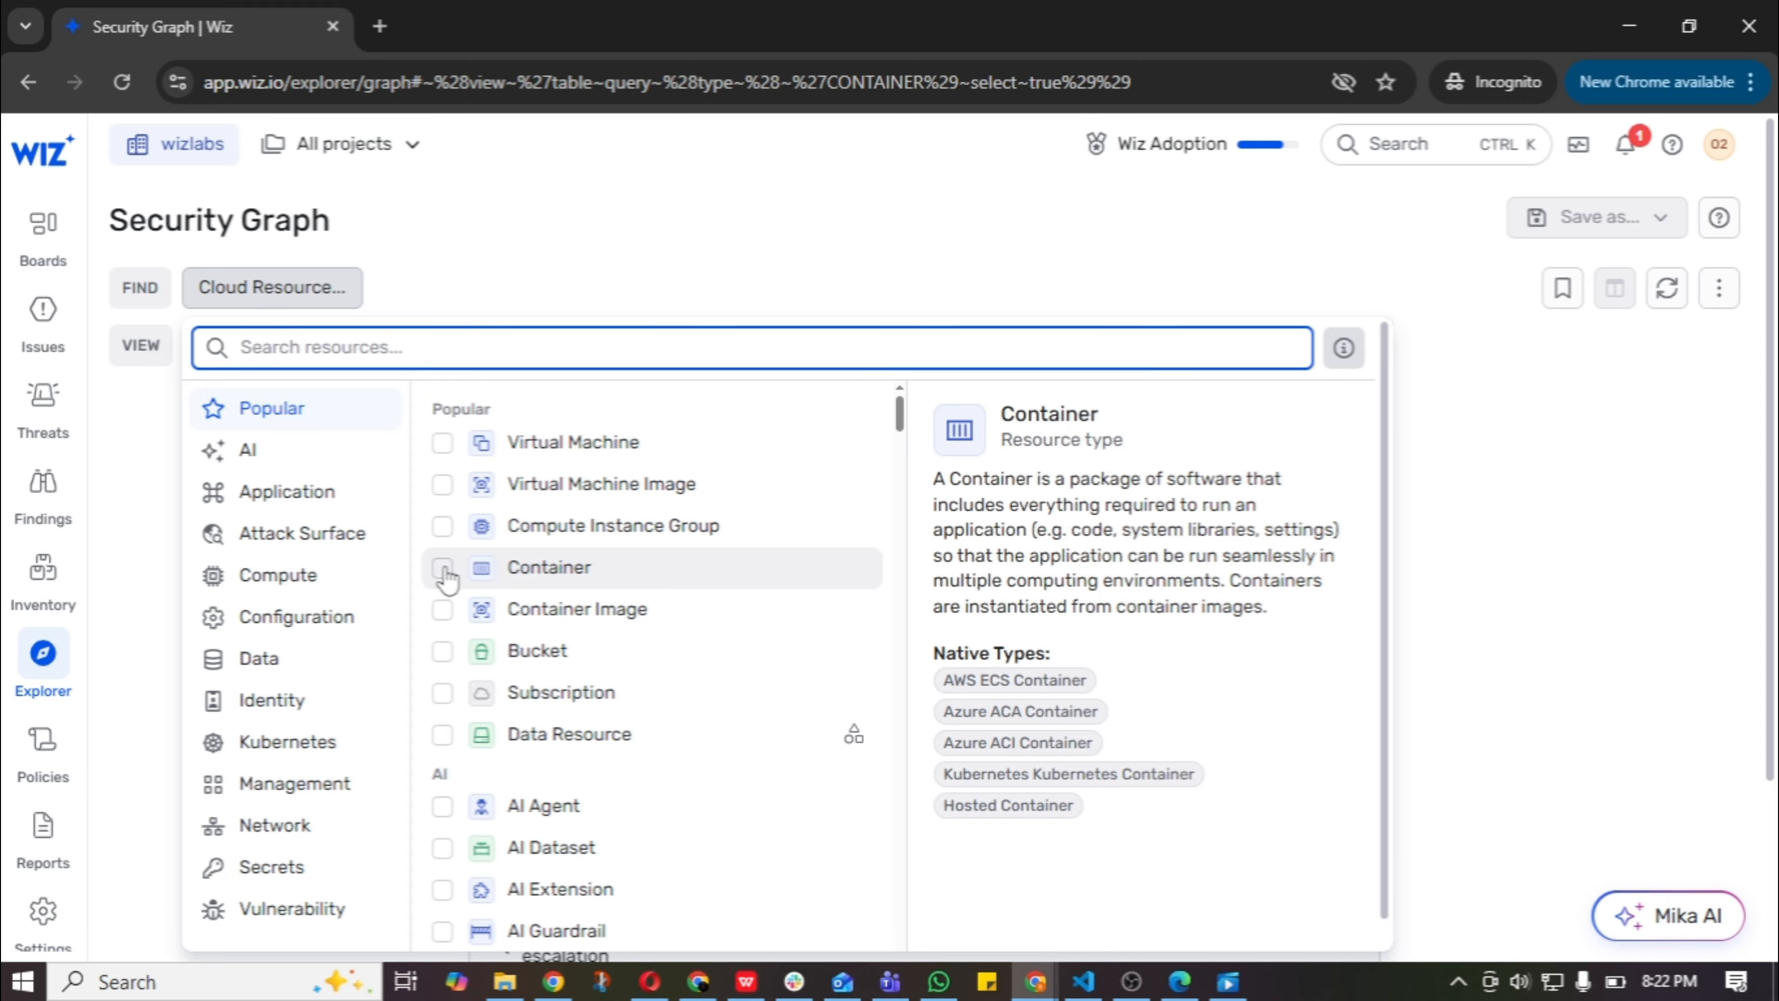
left_click(443, 568)
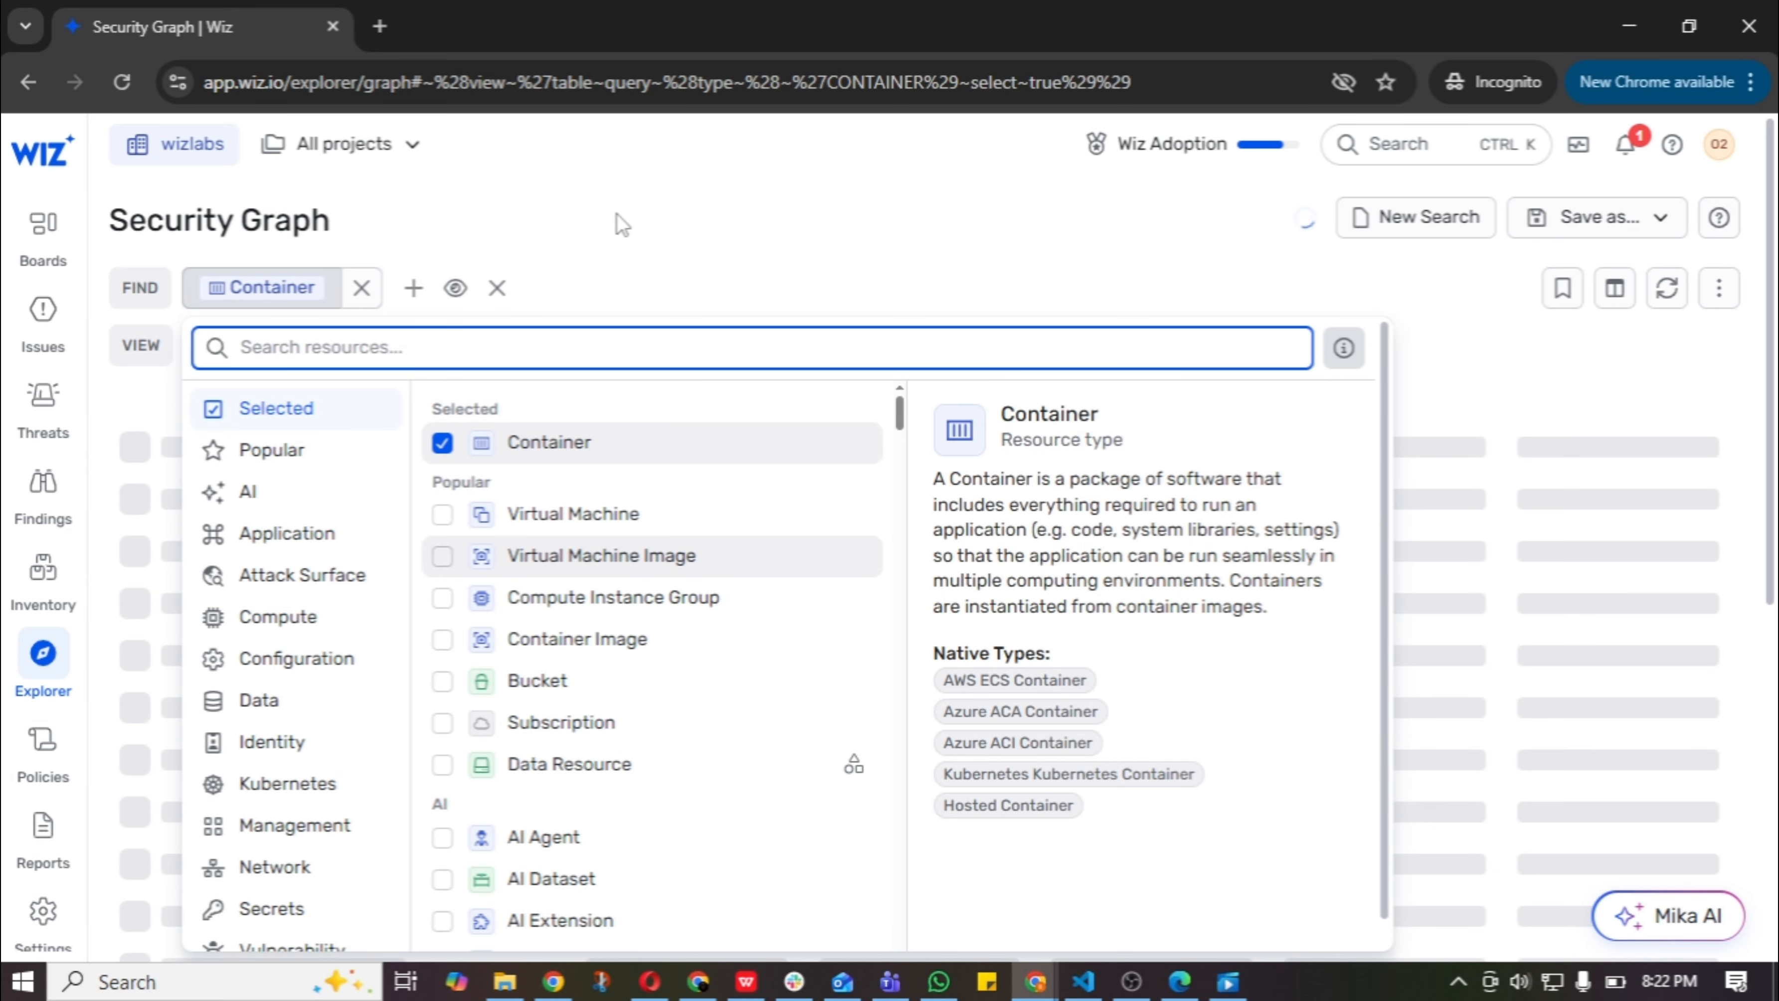
left_click(566, 282)
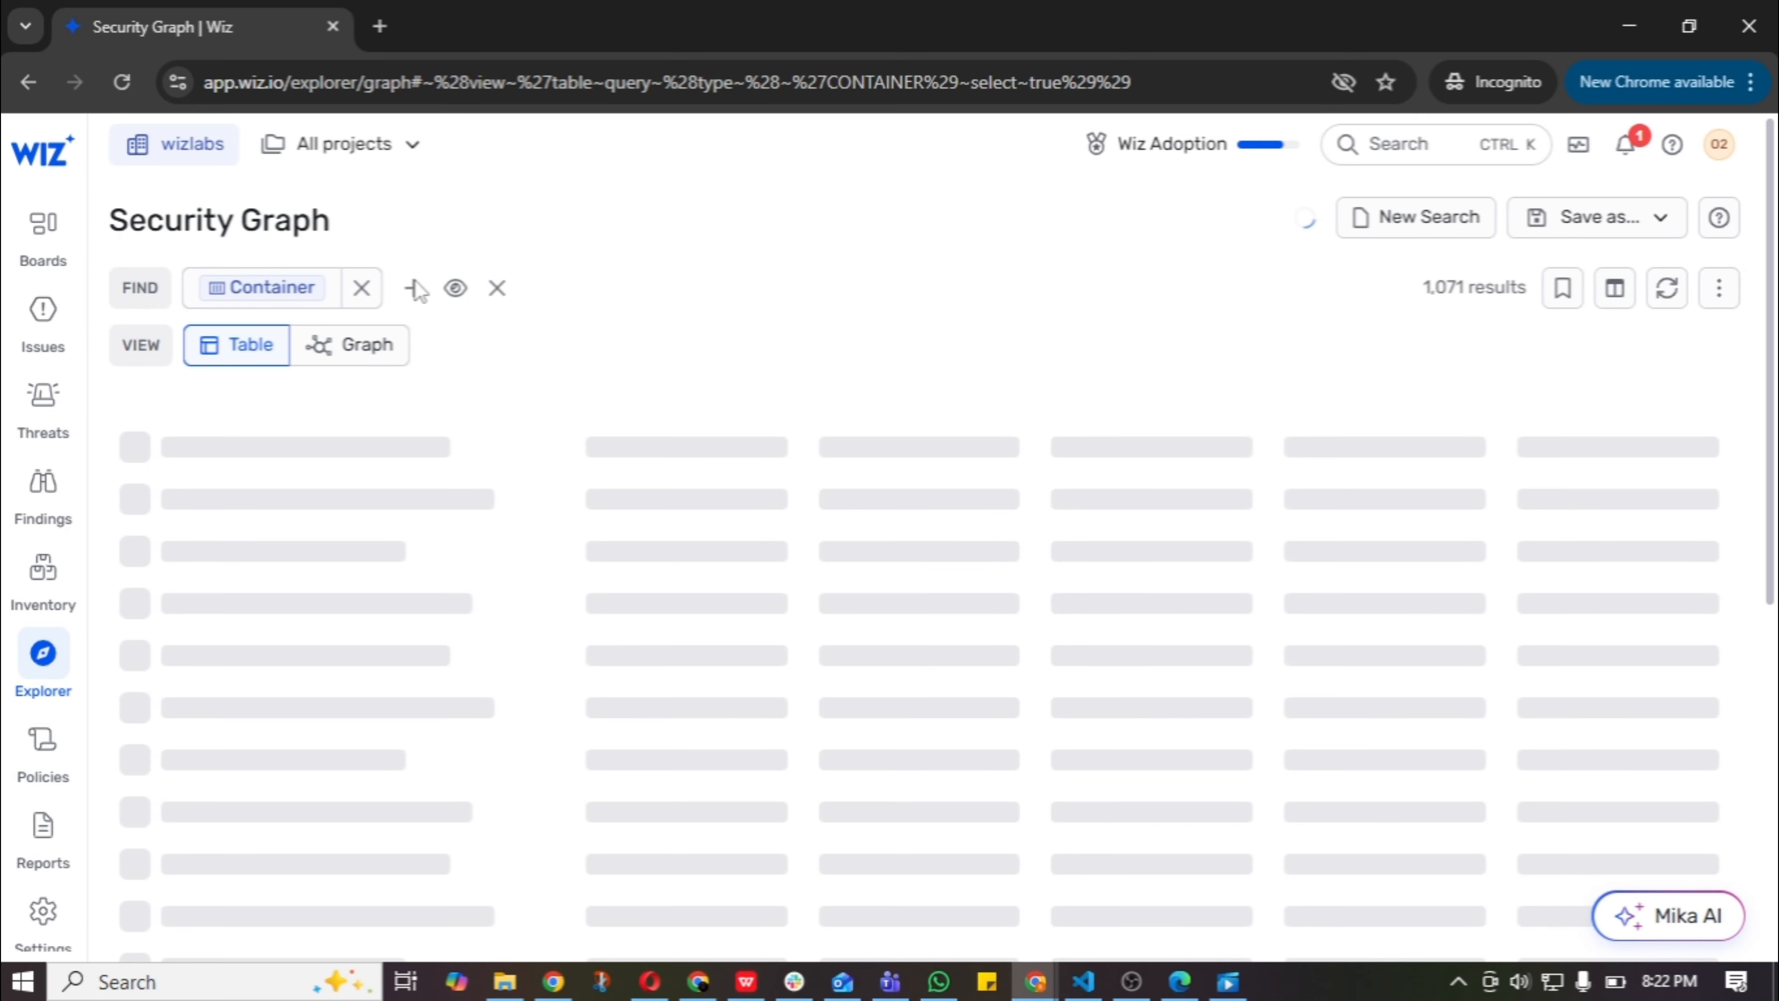
Add the condition that the Container serves an Application Endpoint and look through the matching rows.
scroll(404, 298, "down", 1)
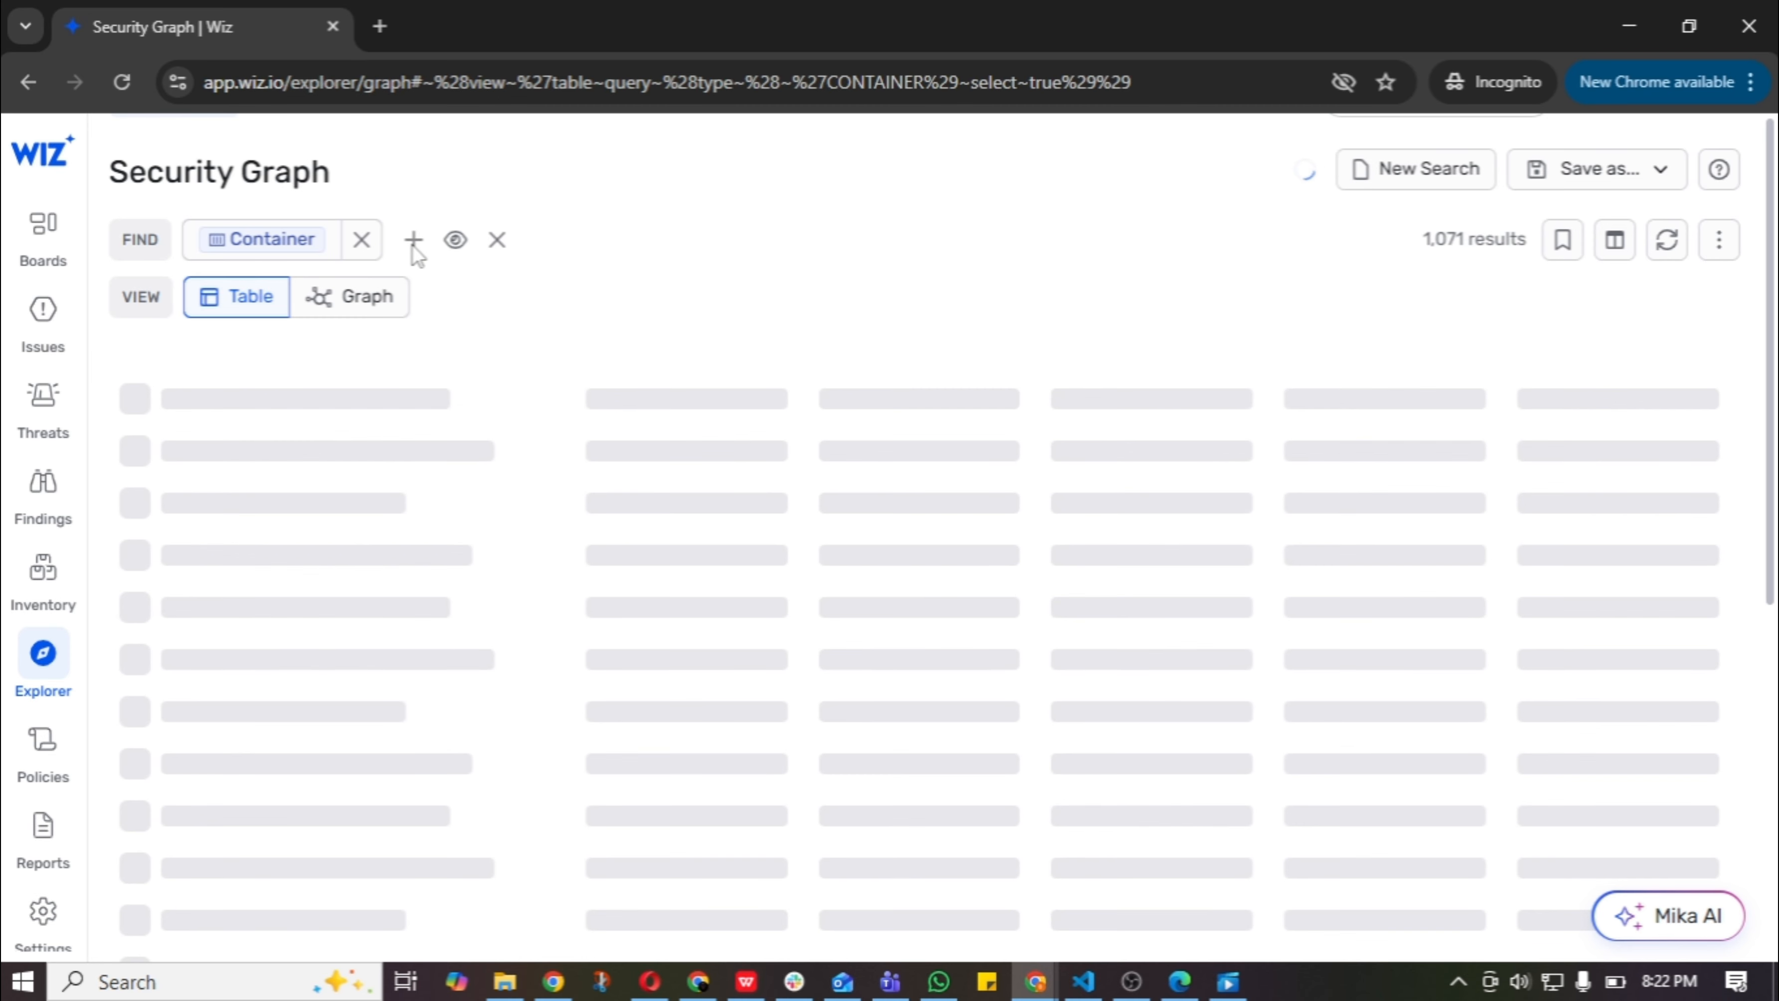
scroll(407, 257, "down", 2)
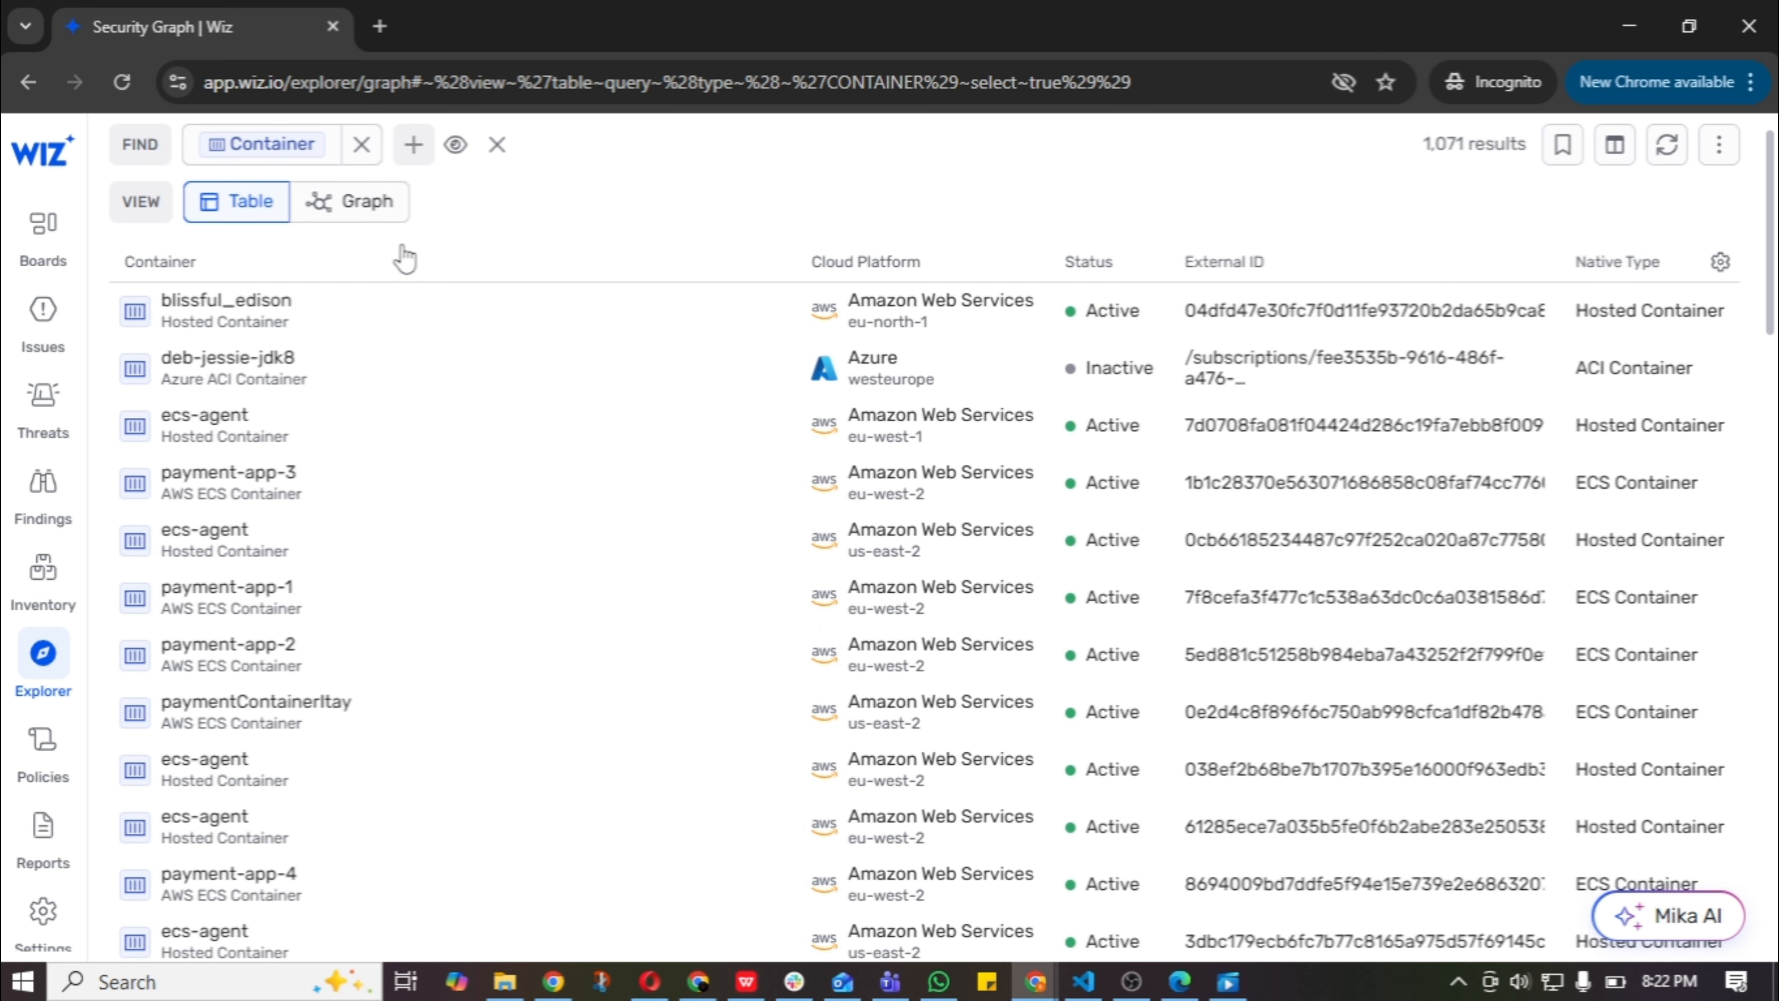
left_click(406, 150)
left_click(409, 147)
left_click(409, 147)
type("applic")
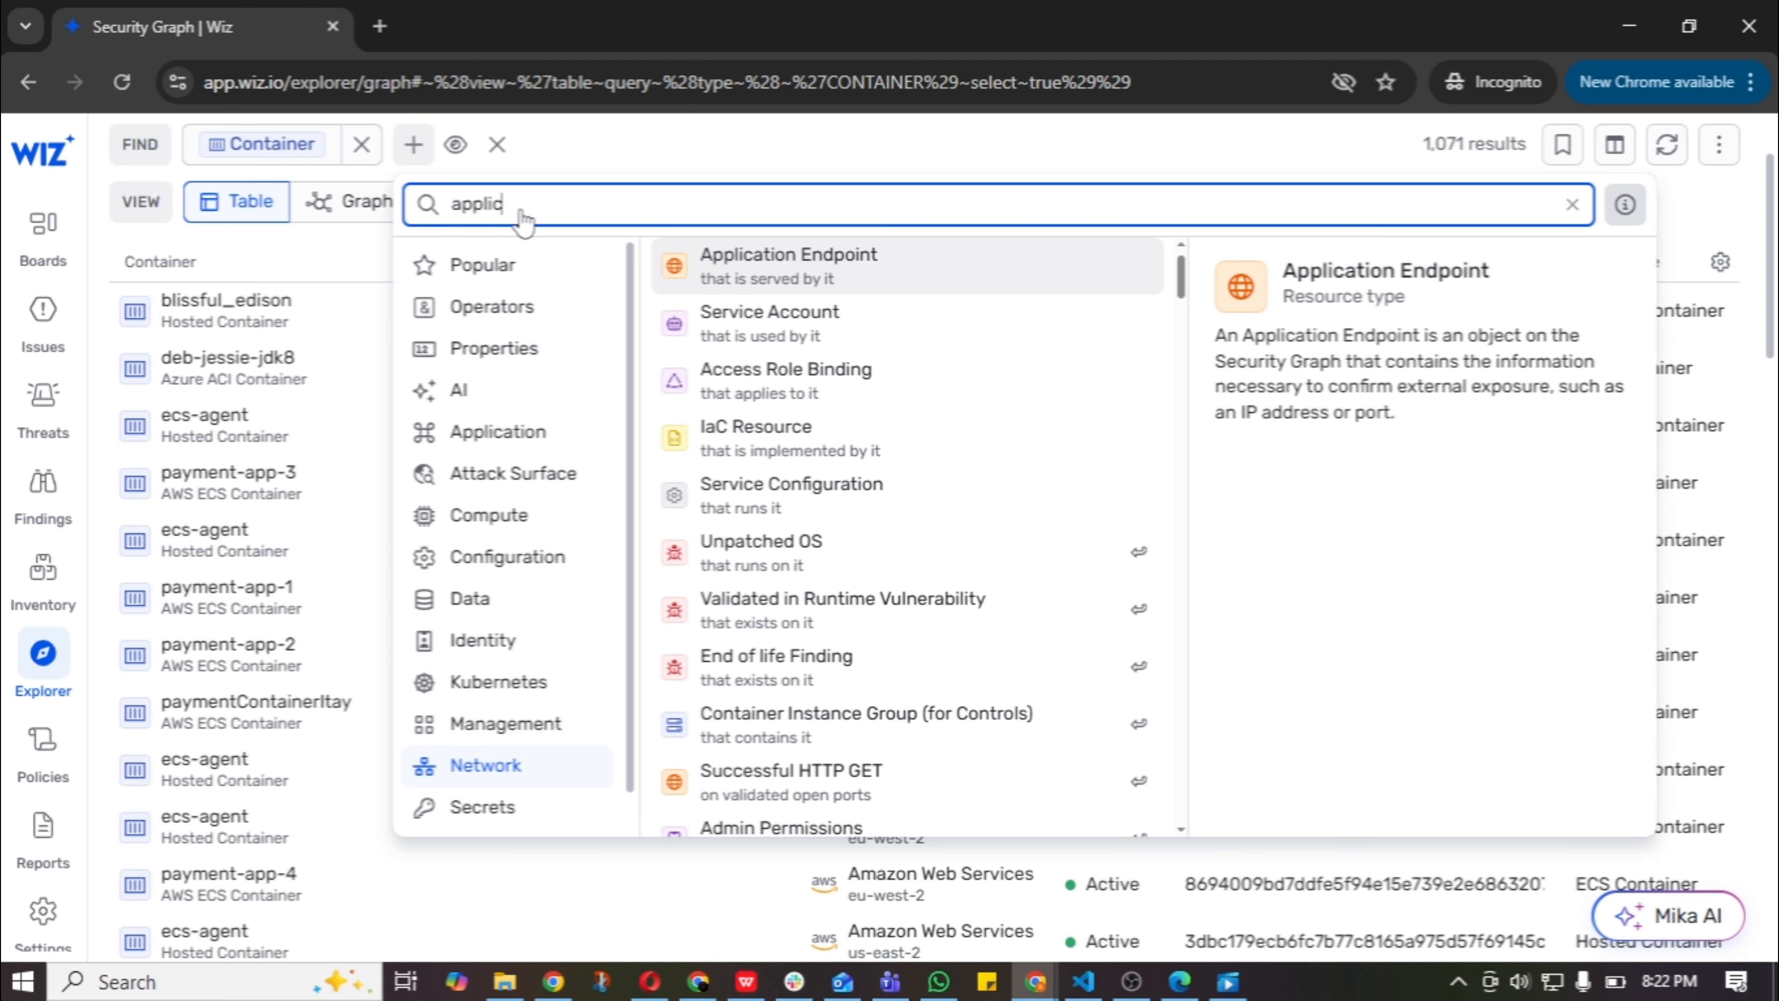
left_click(813, 288)
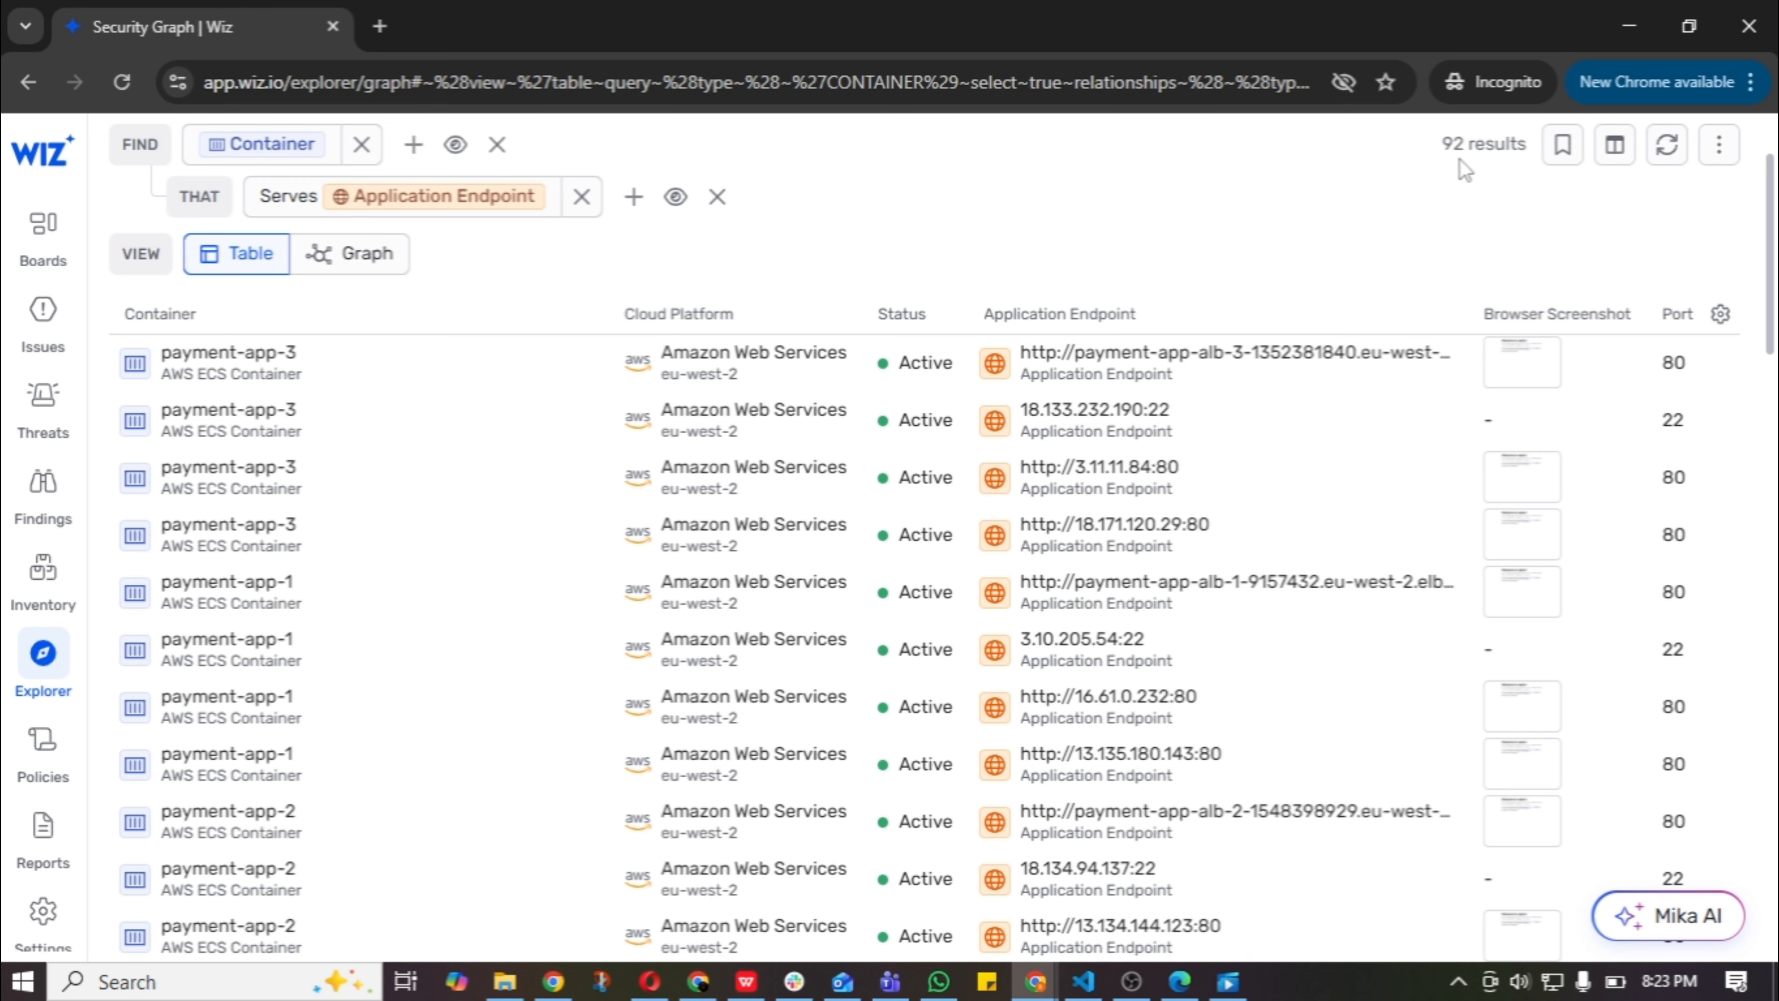
scroll(1464, 170, "down", 1)
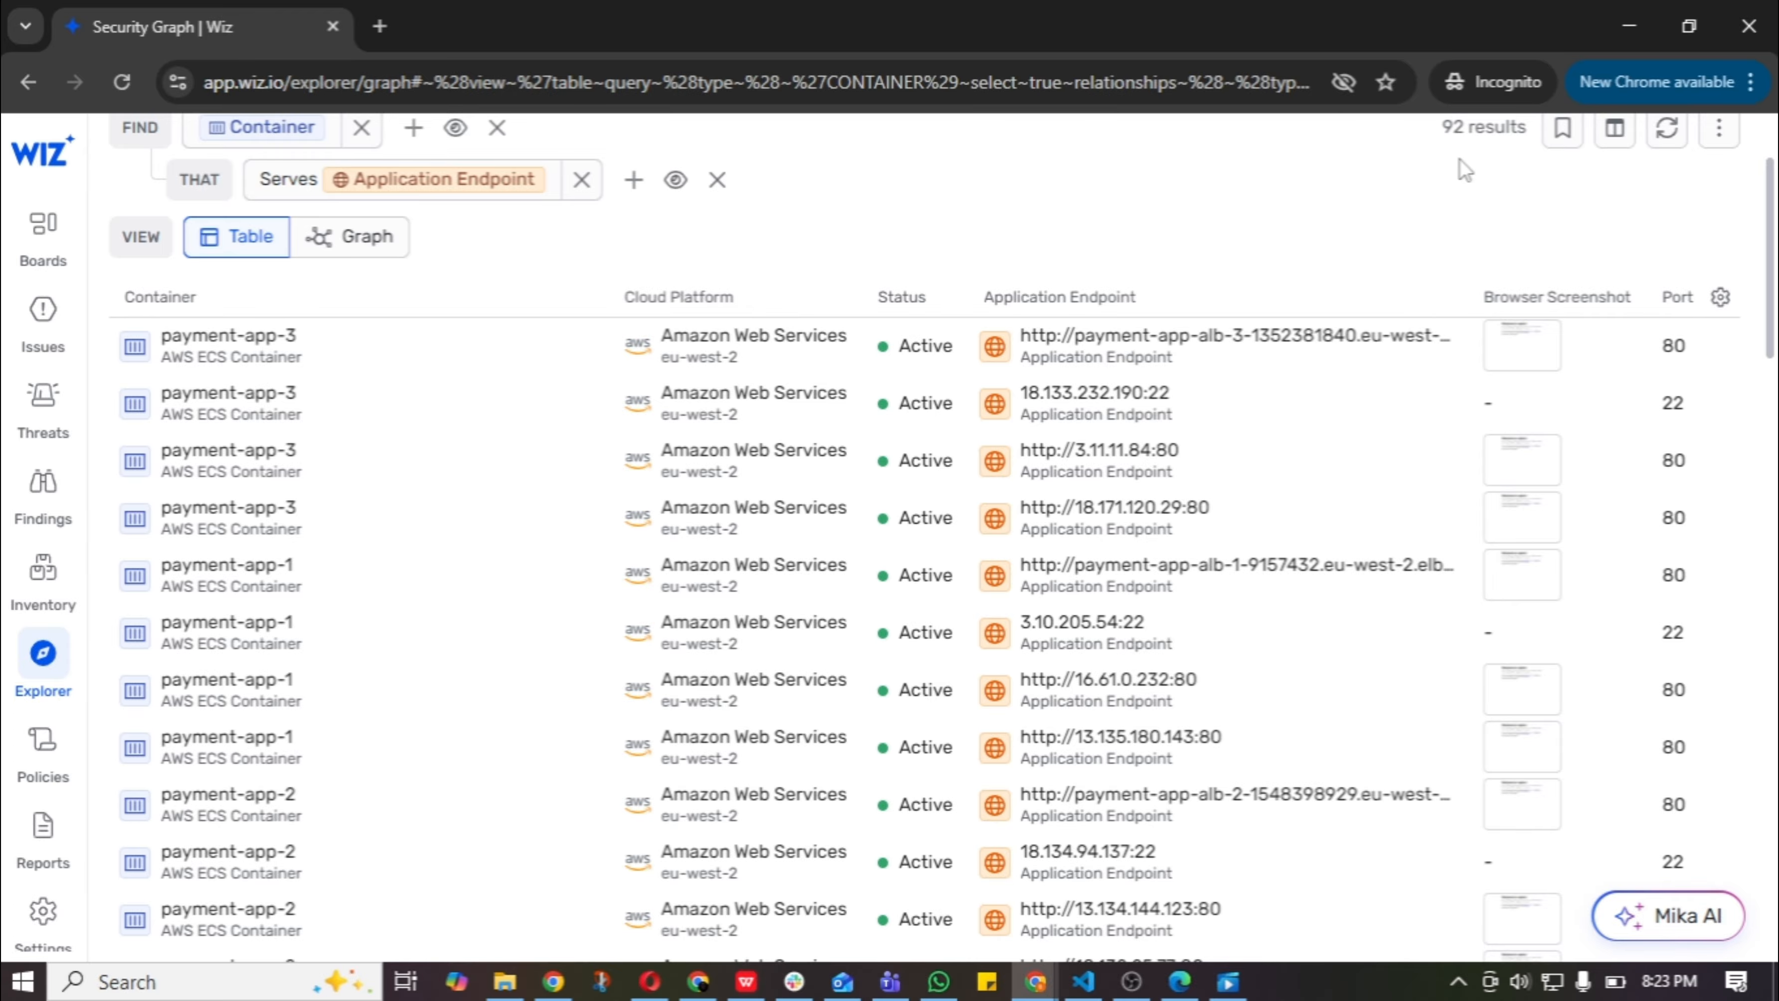
scroll(1465, 169, "down", 2)
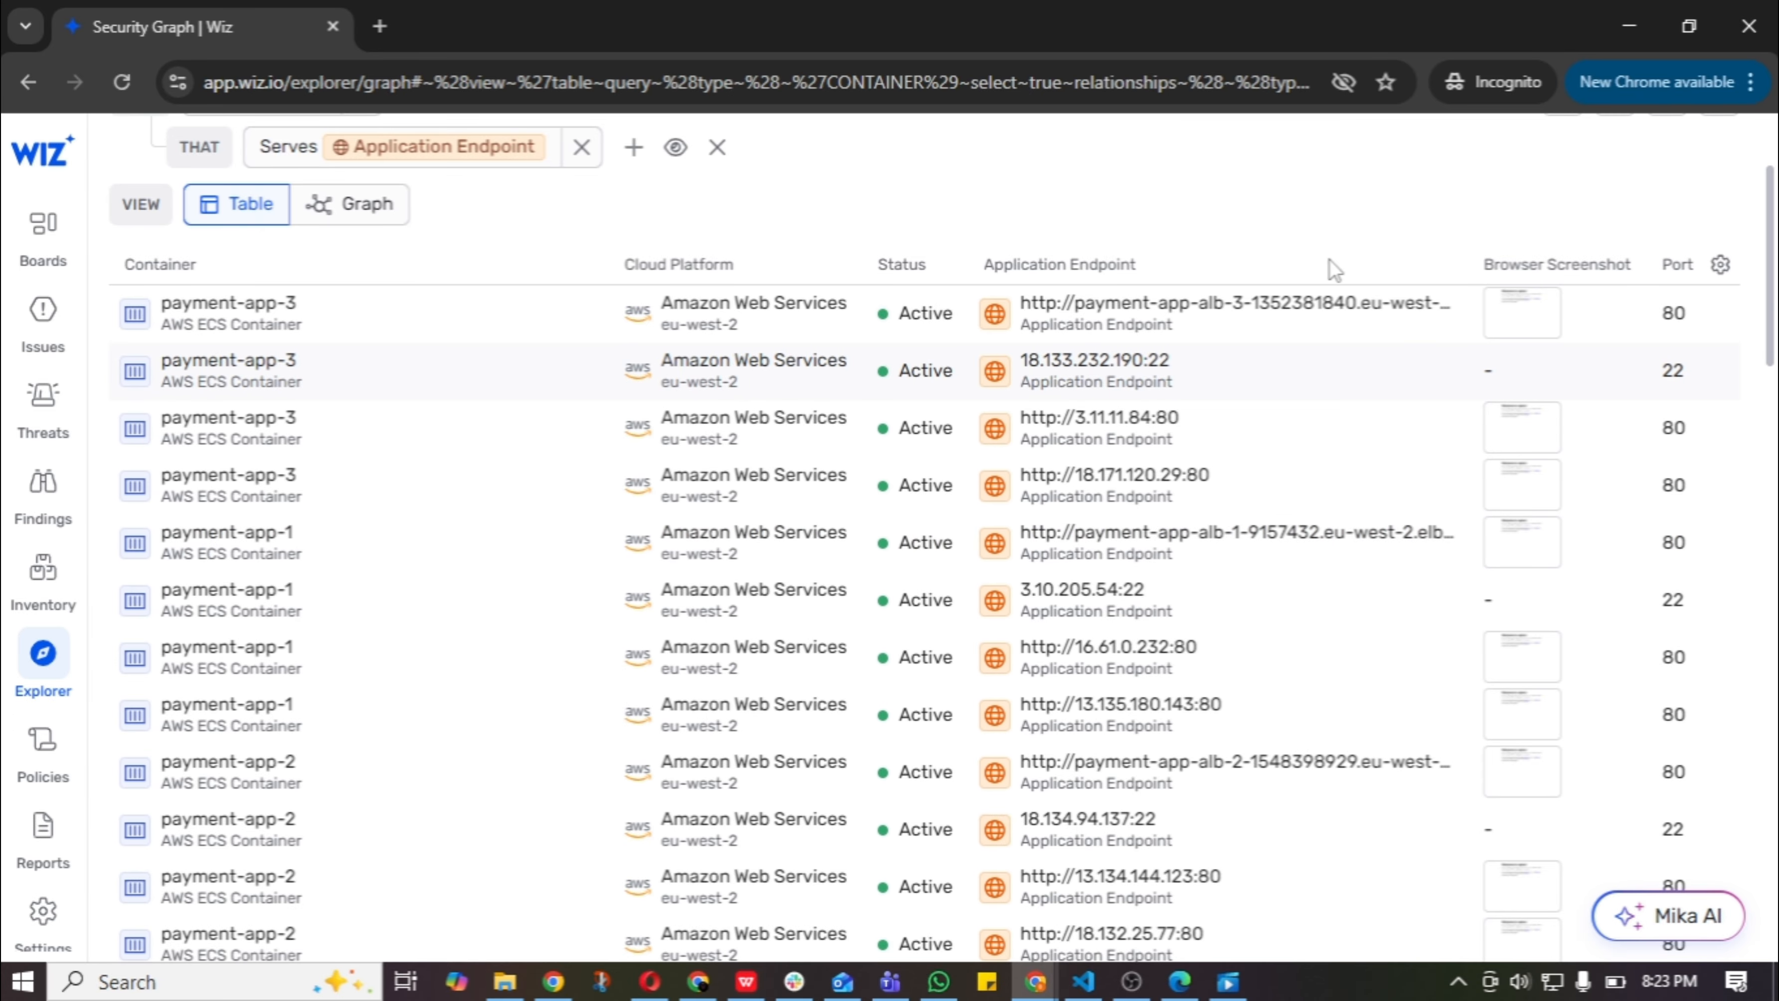
scroll(1335, 712, "up", 3)
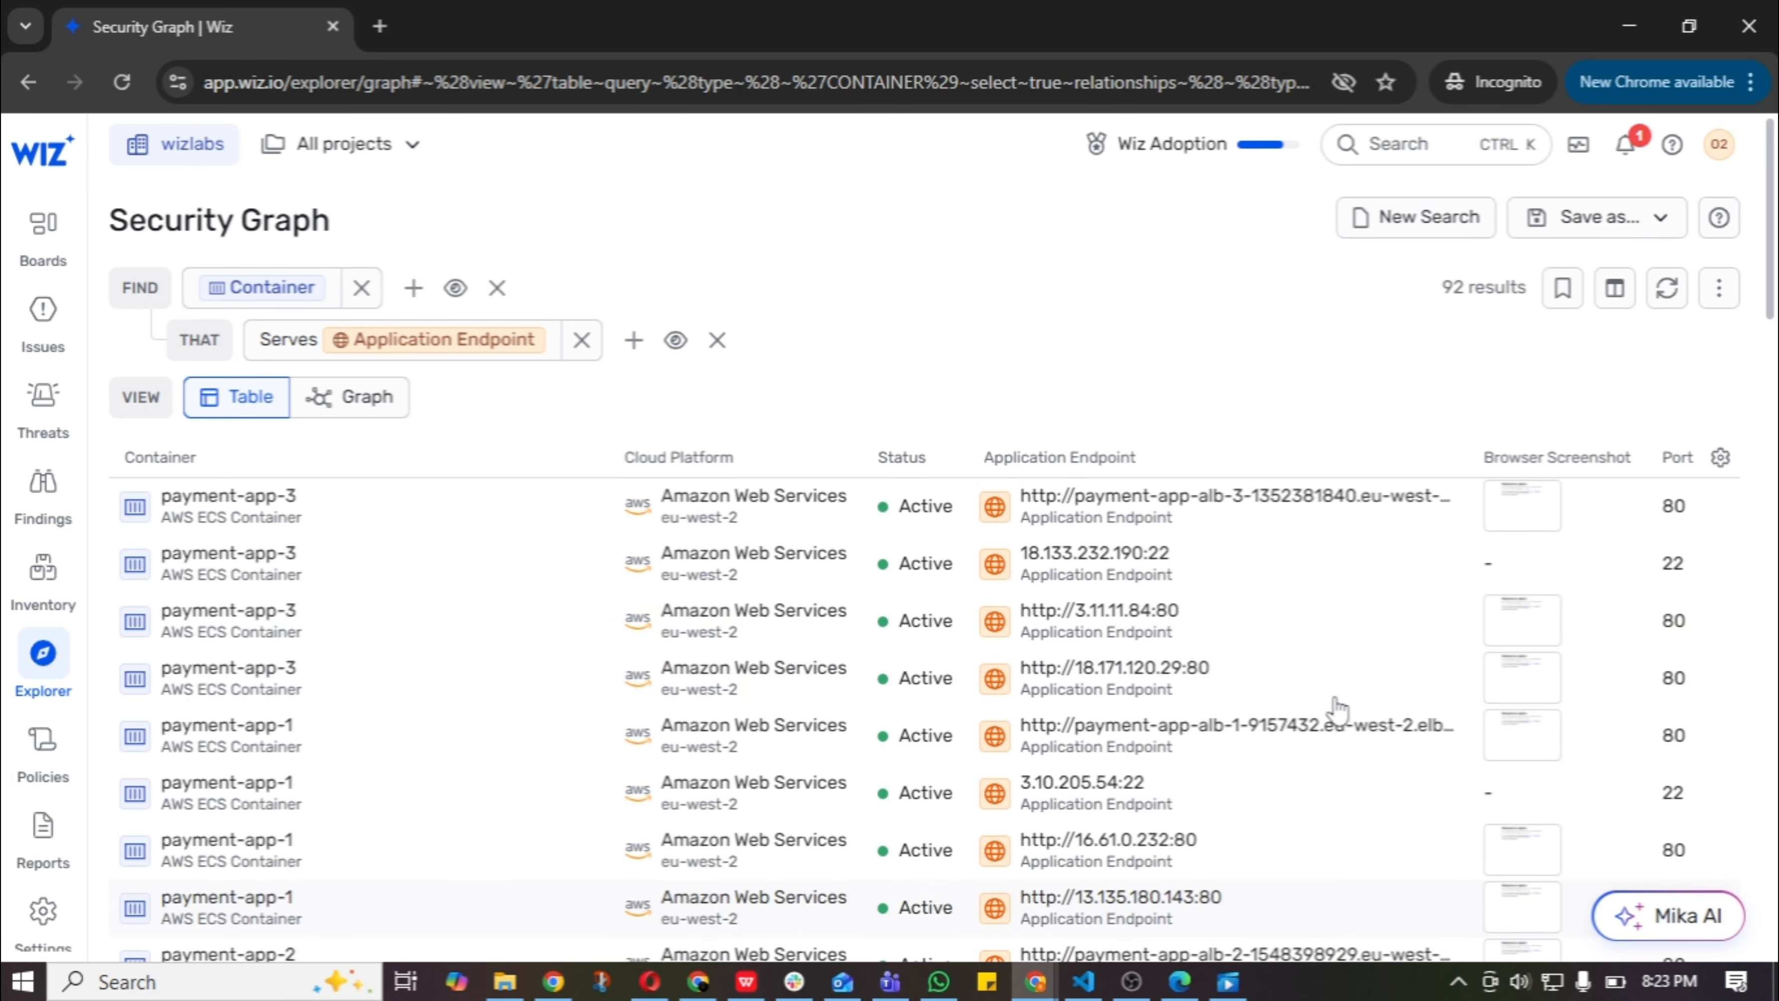
Start another new search that finds Virtual Machine resources.
left_click(1404, 232)
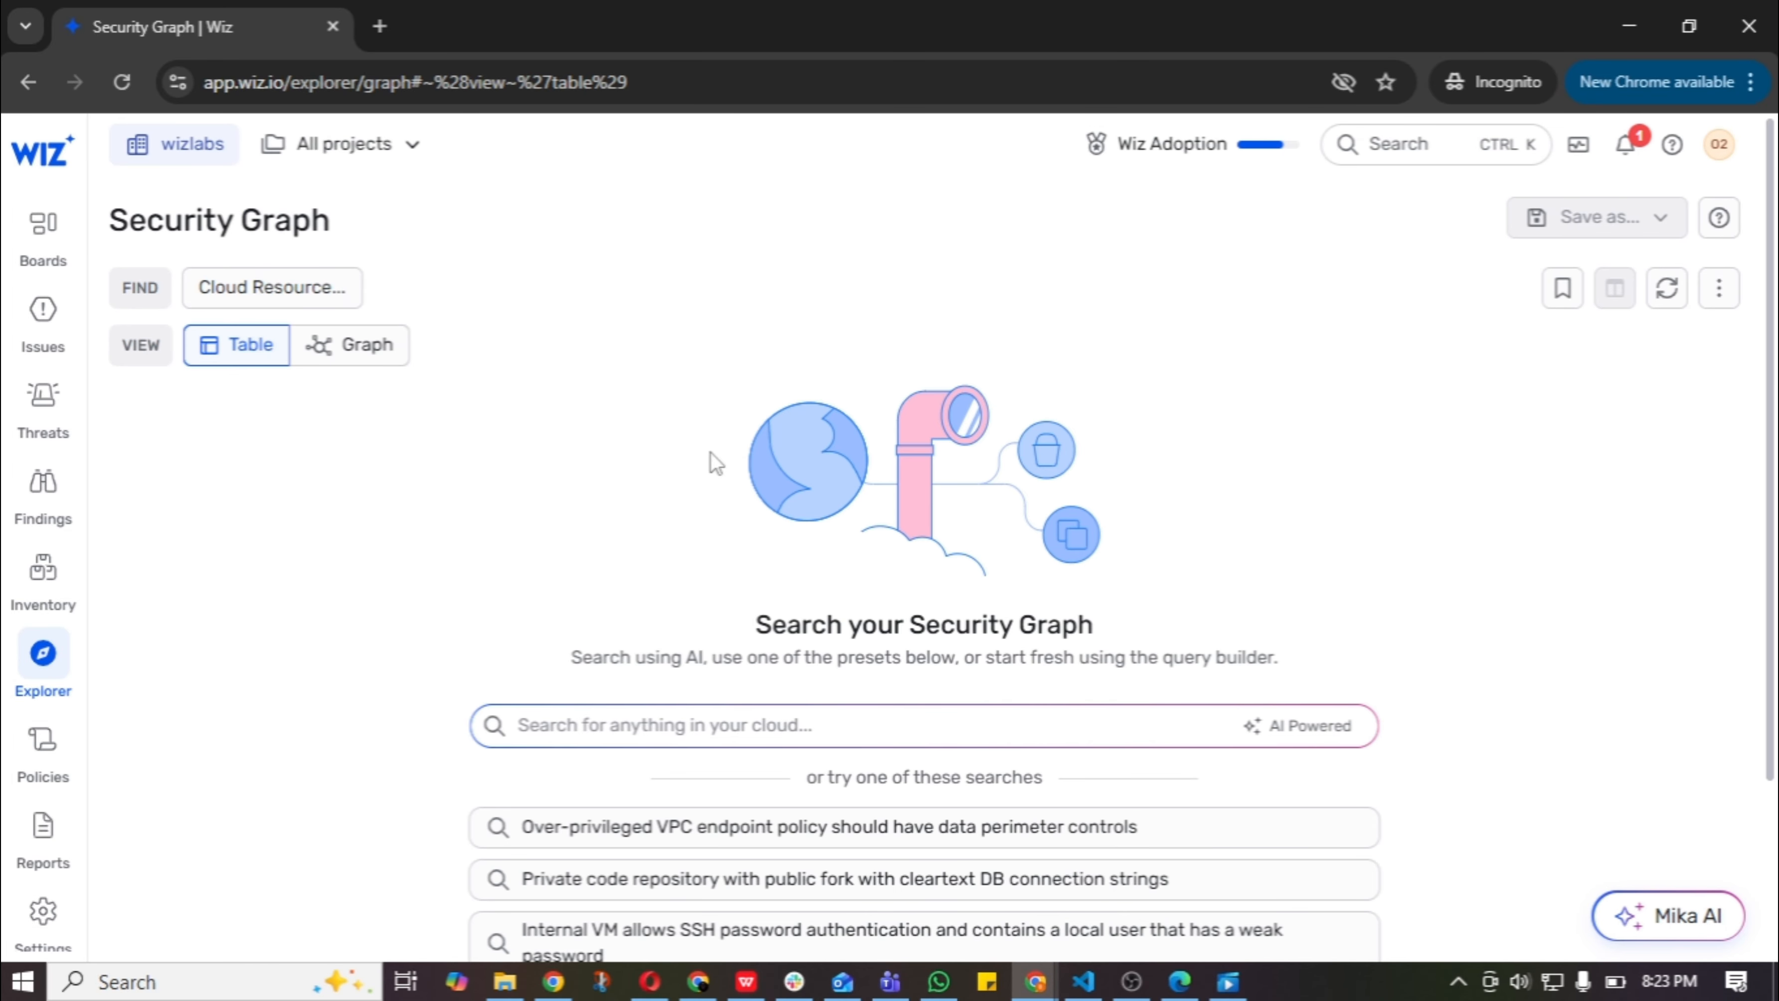
left_click(335, 298)
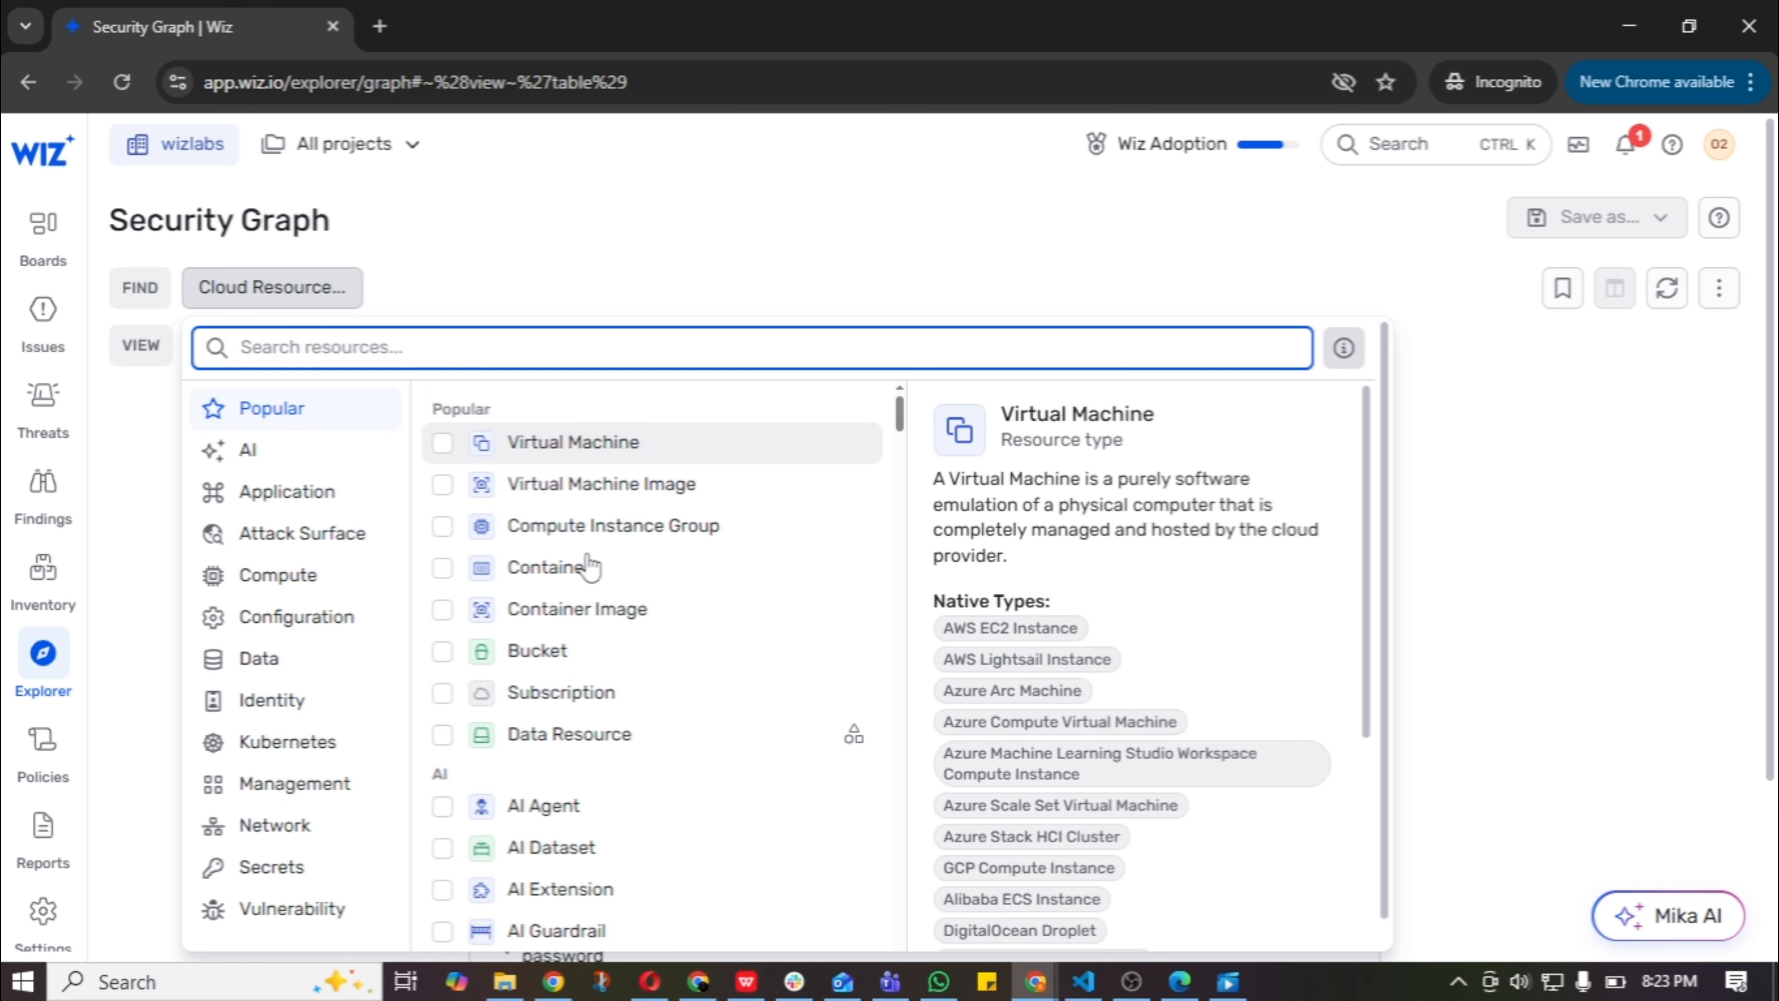
left_click(444, 445)
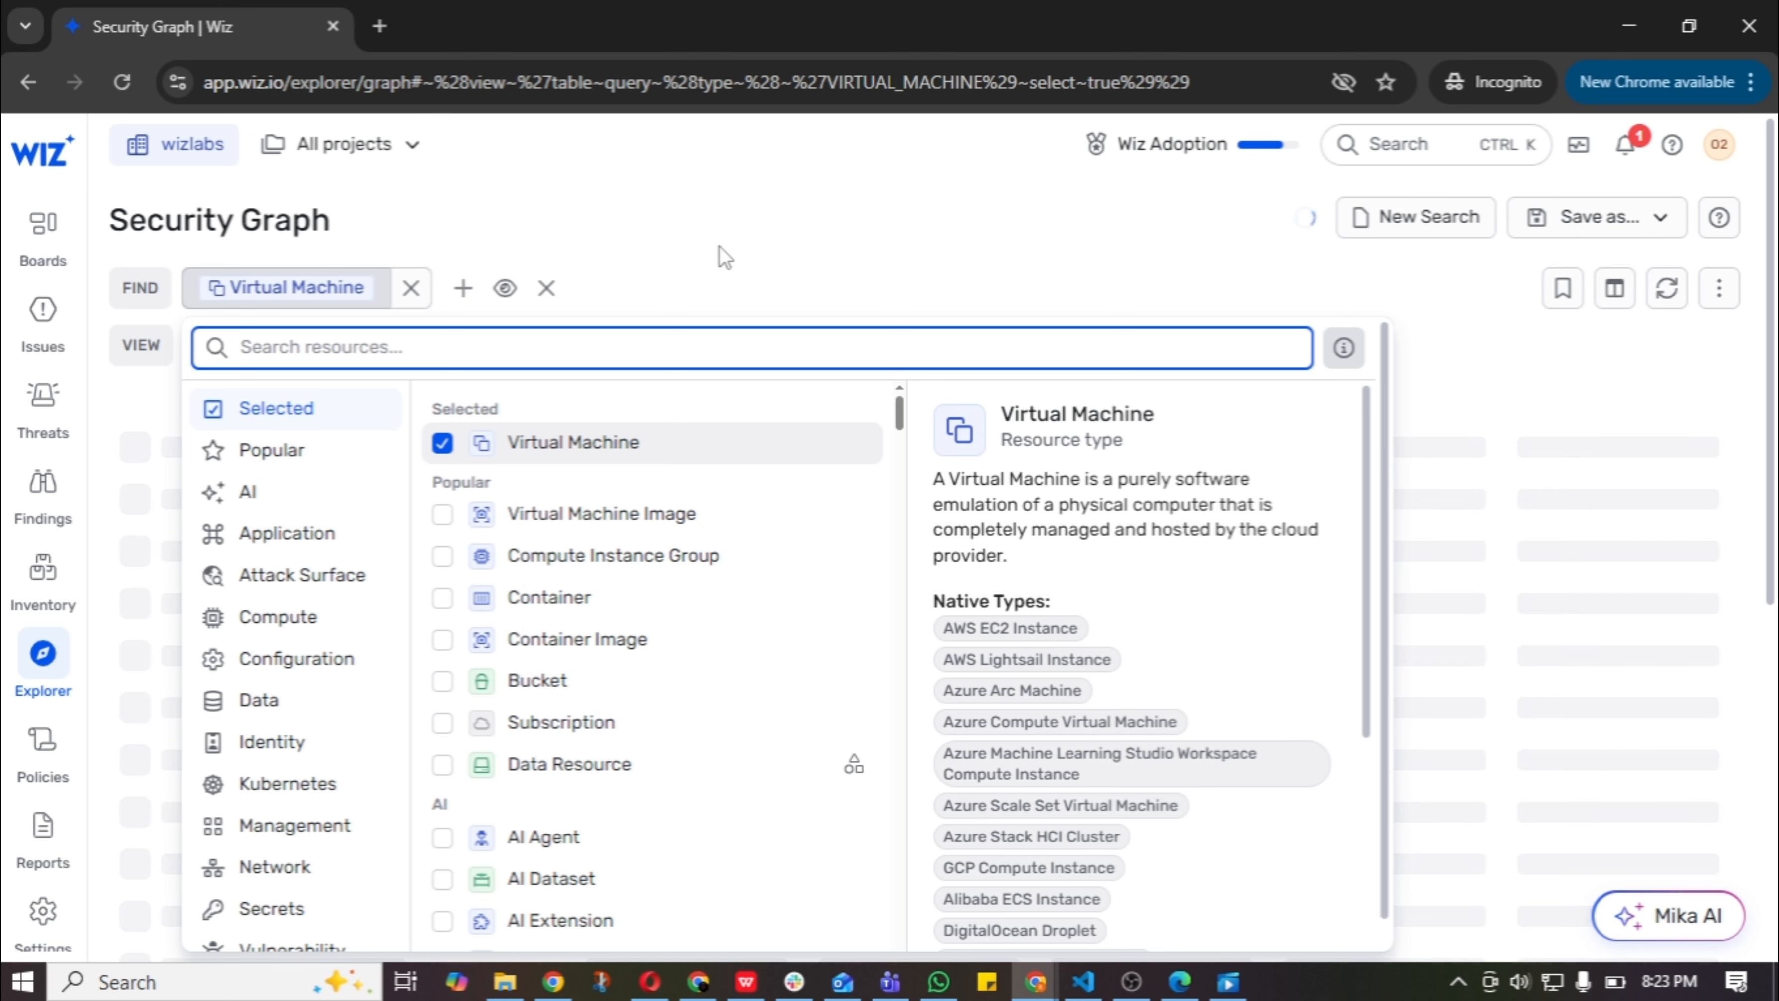
left_click(718, 246)
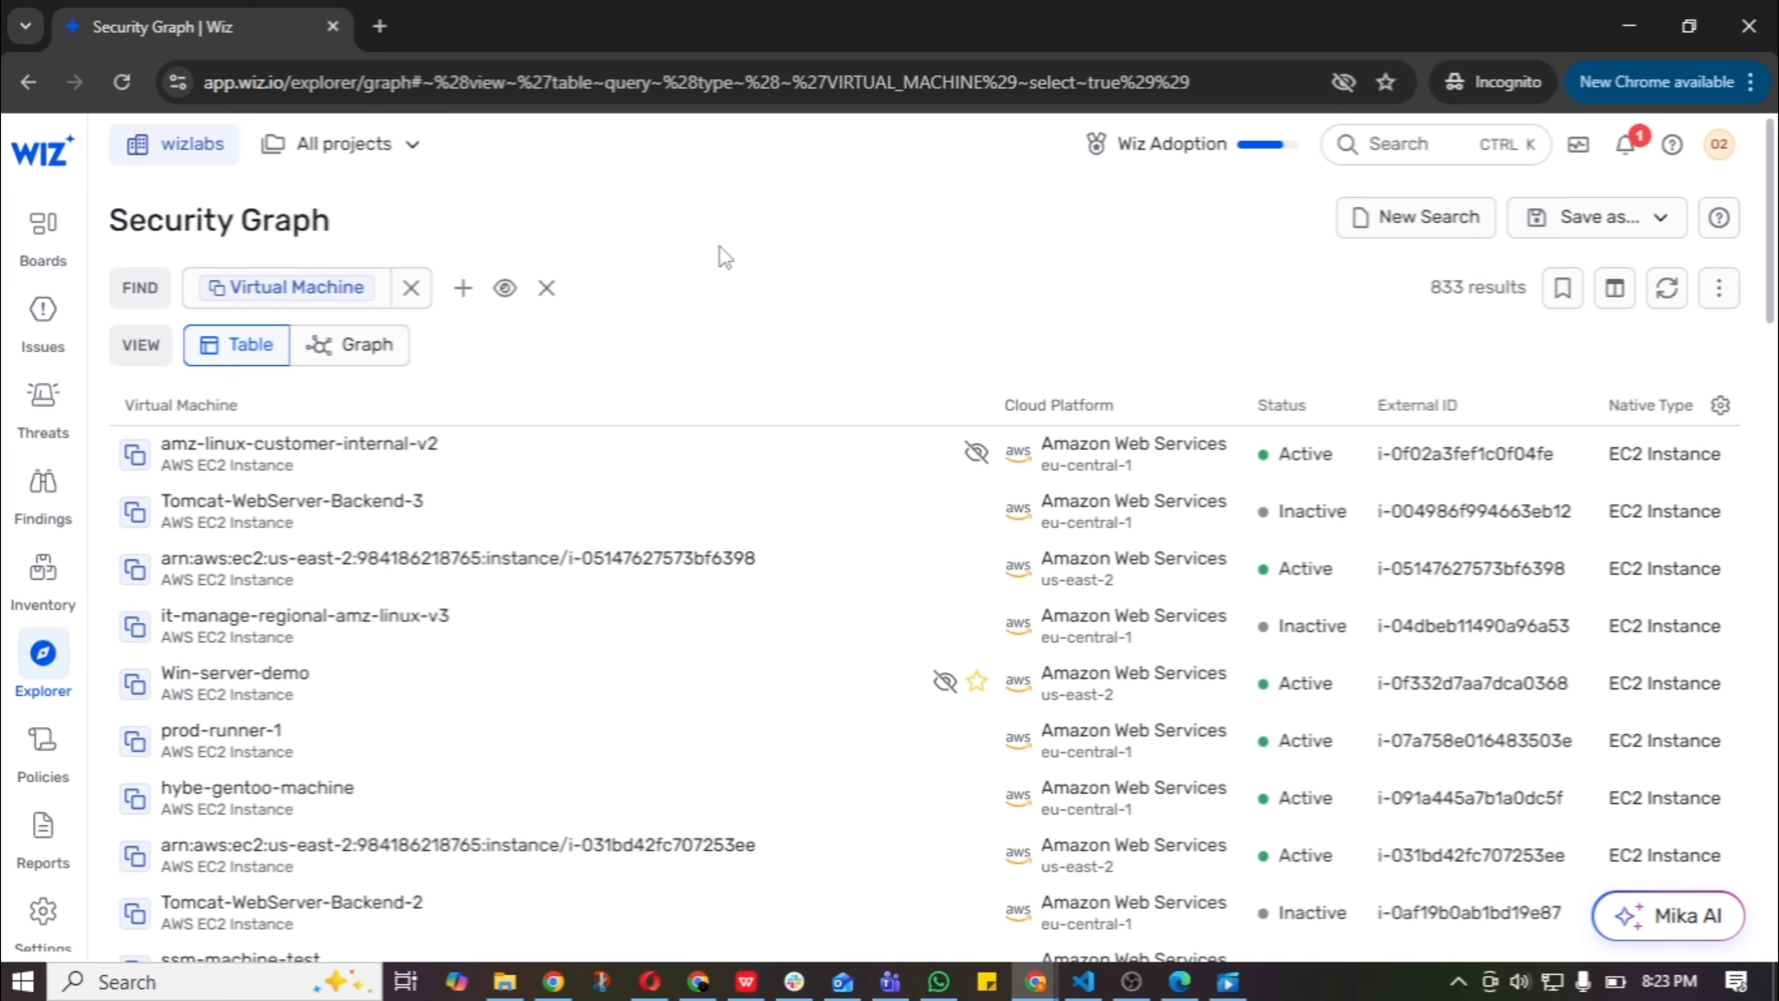
Add the condition that the Virtual Machine runs a Hosted Technology.
left_click(461, 294)
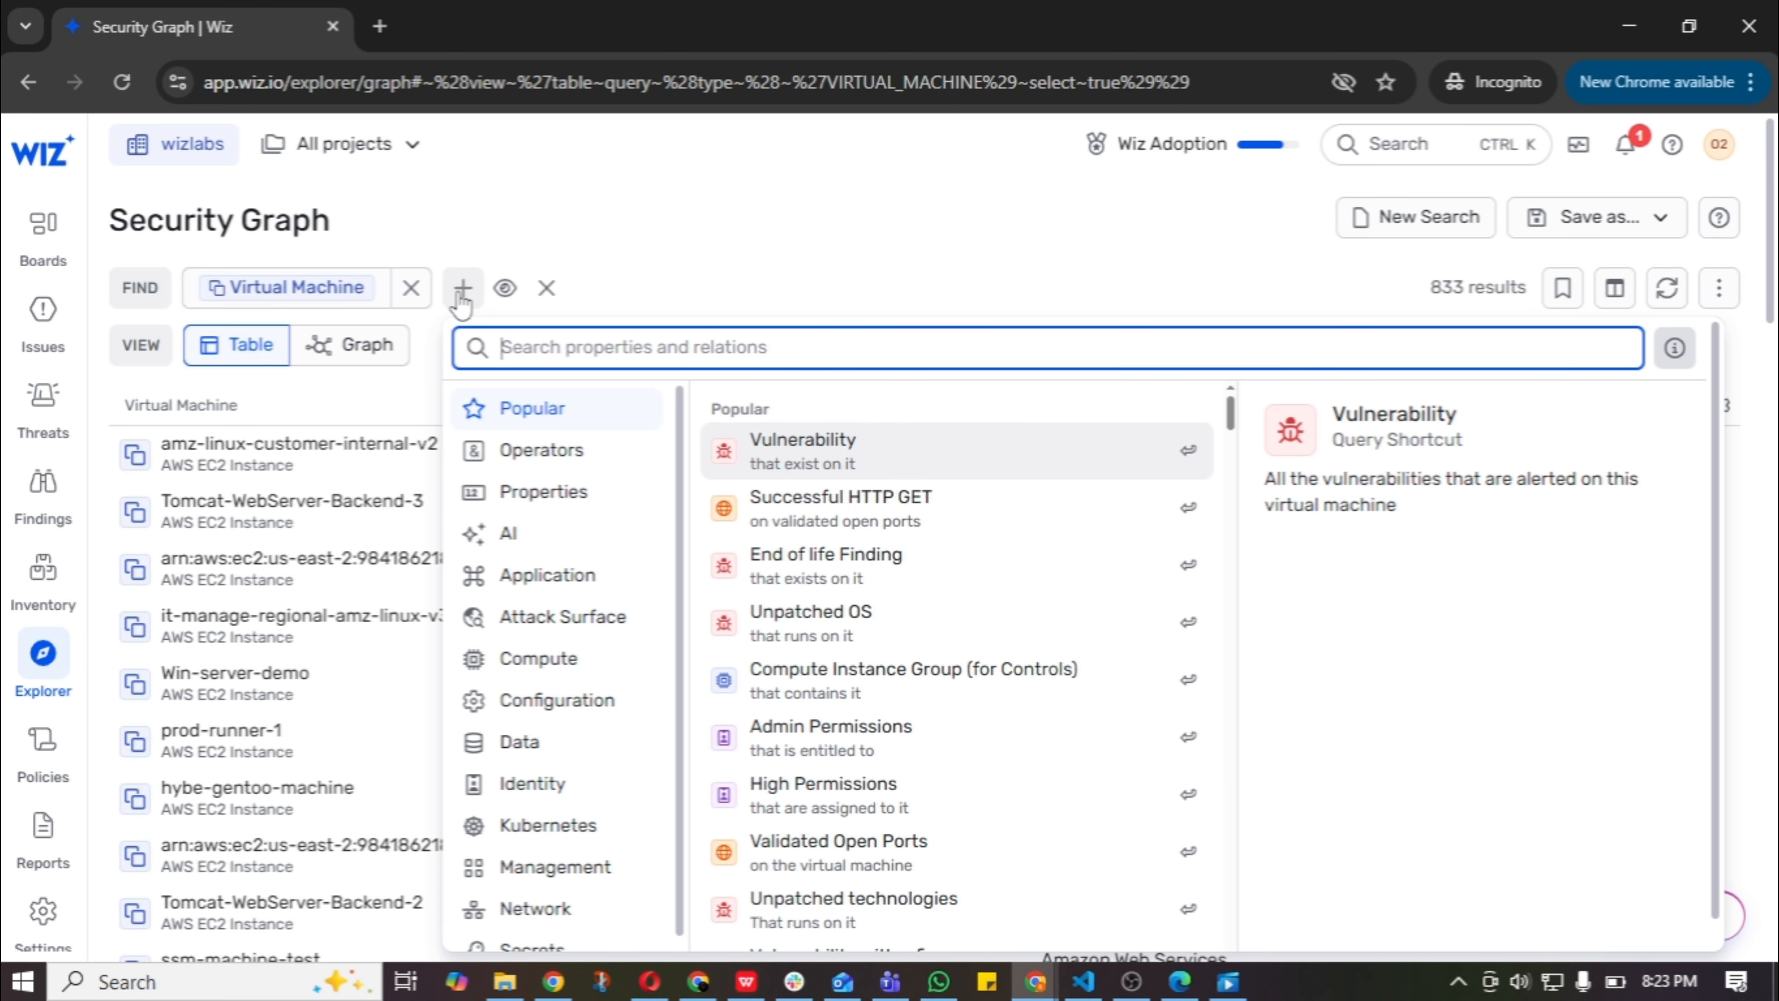
type("hosted")
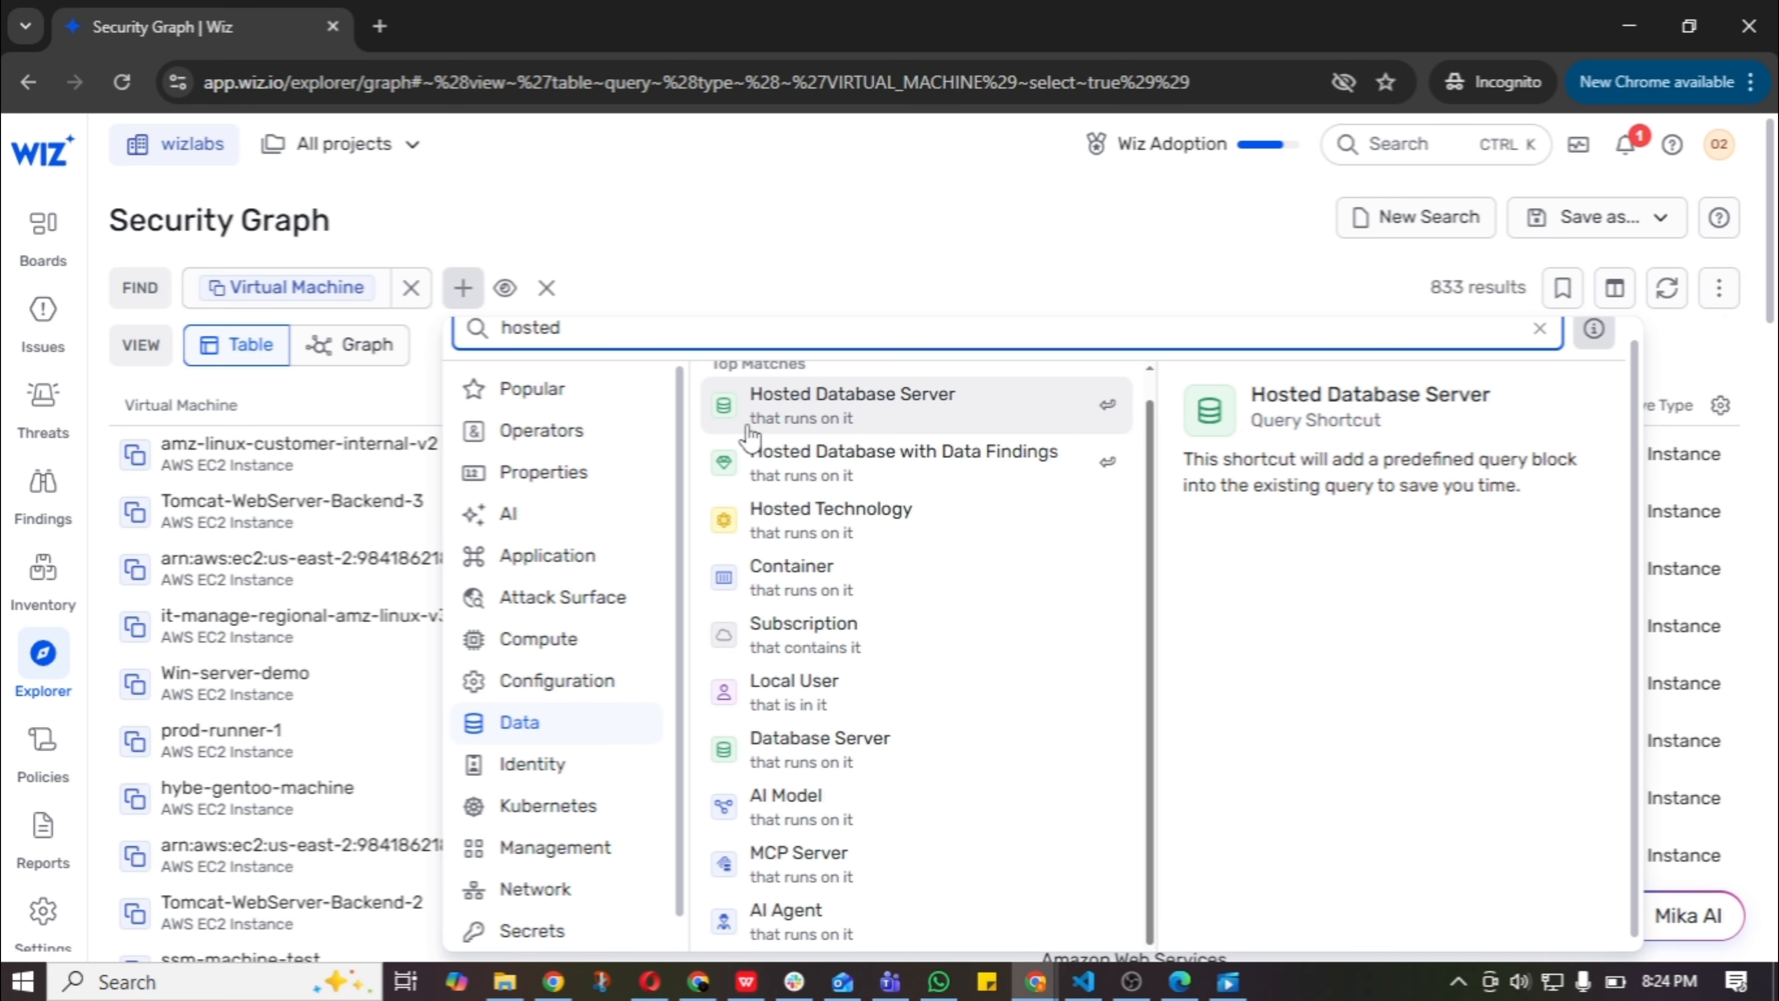
left_click(886, 523)
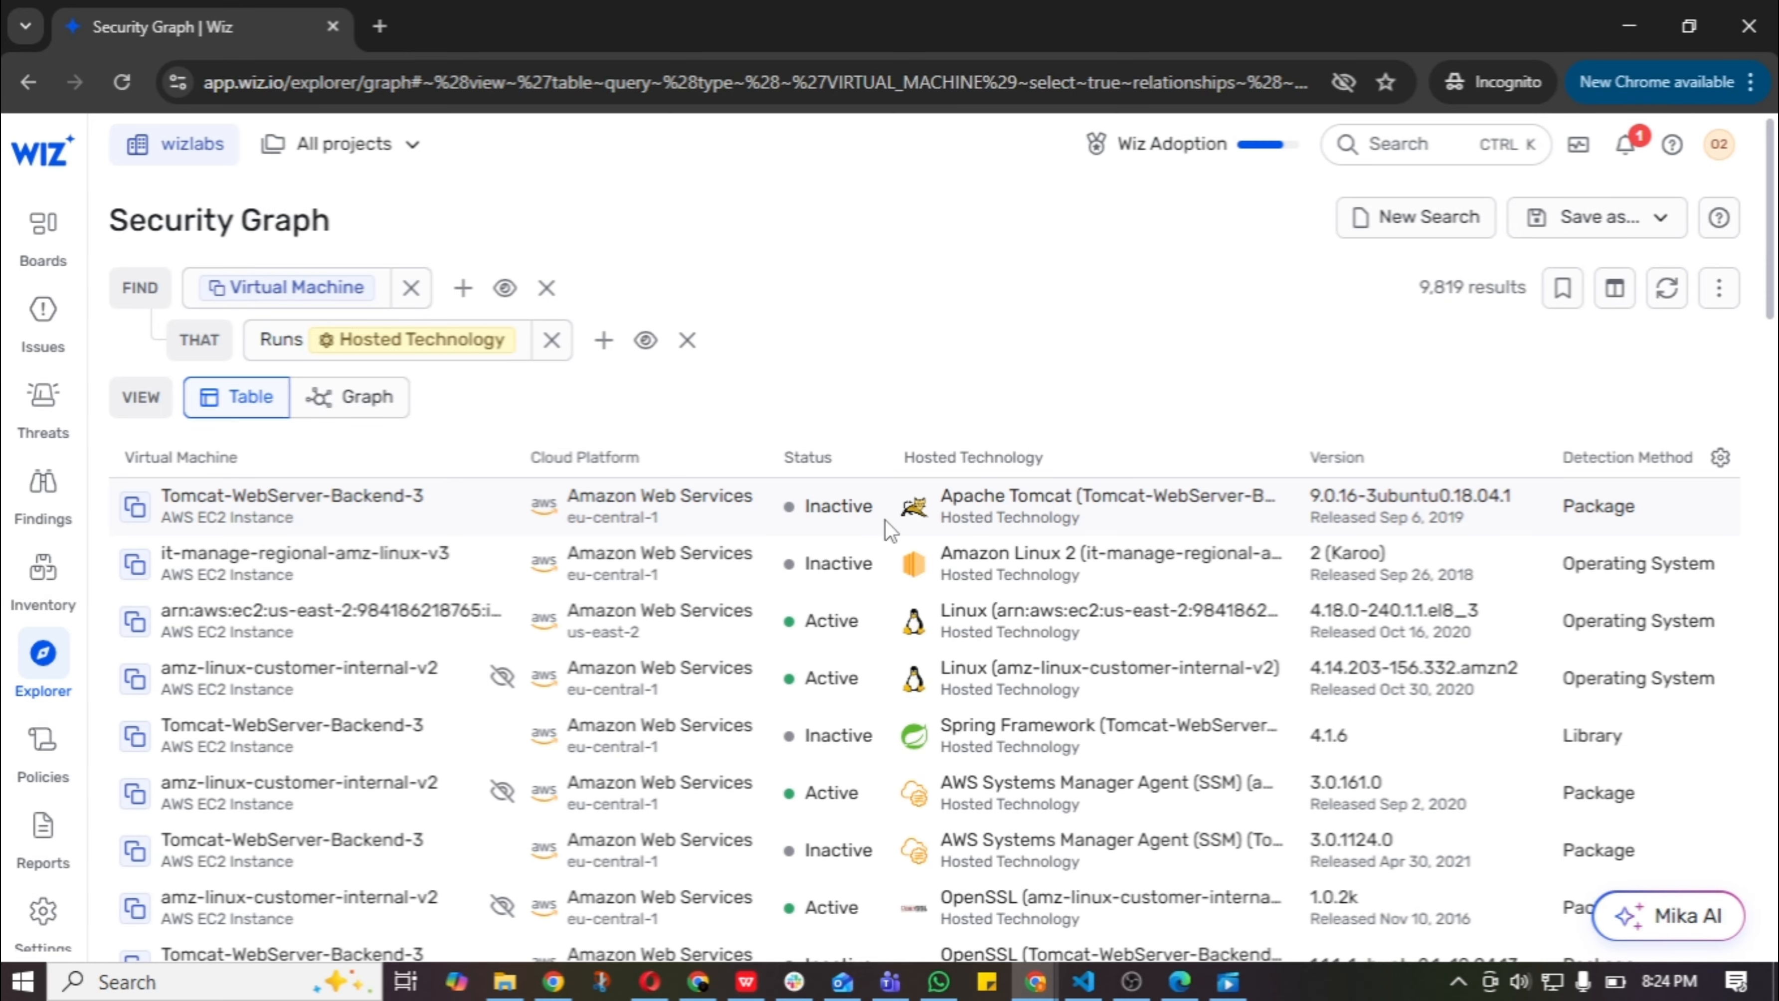
Restrict the Hosted Technology to a Technology ID equal to any of the three MongoDB entries.
left_click(604, 342)
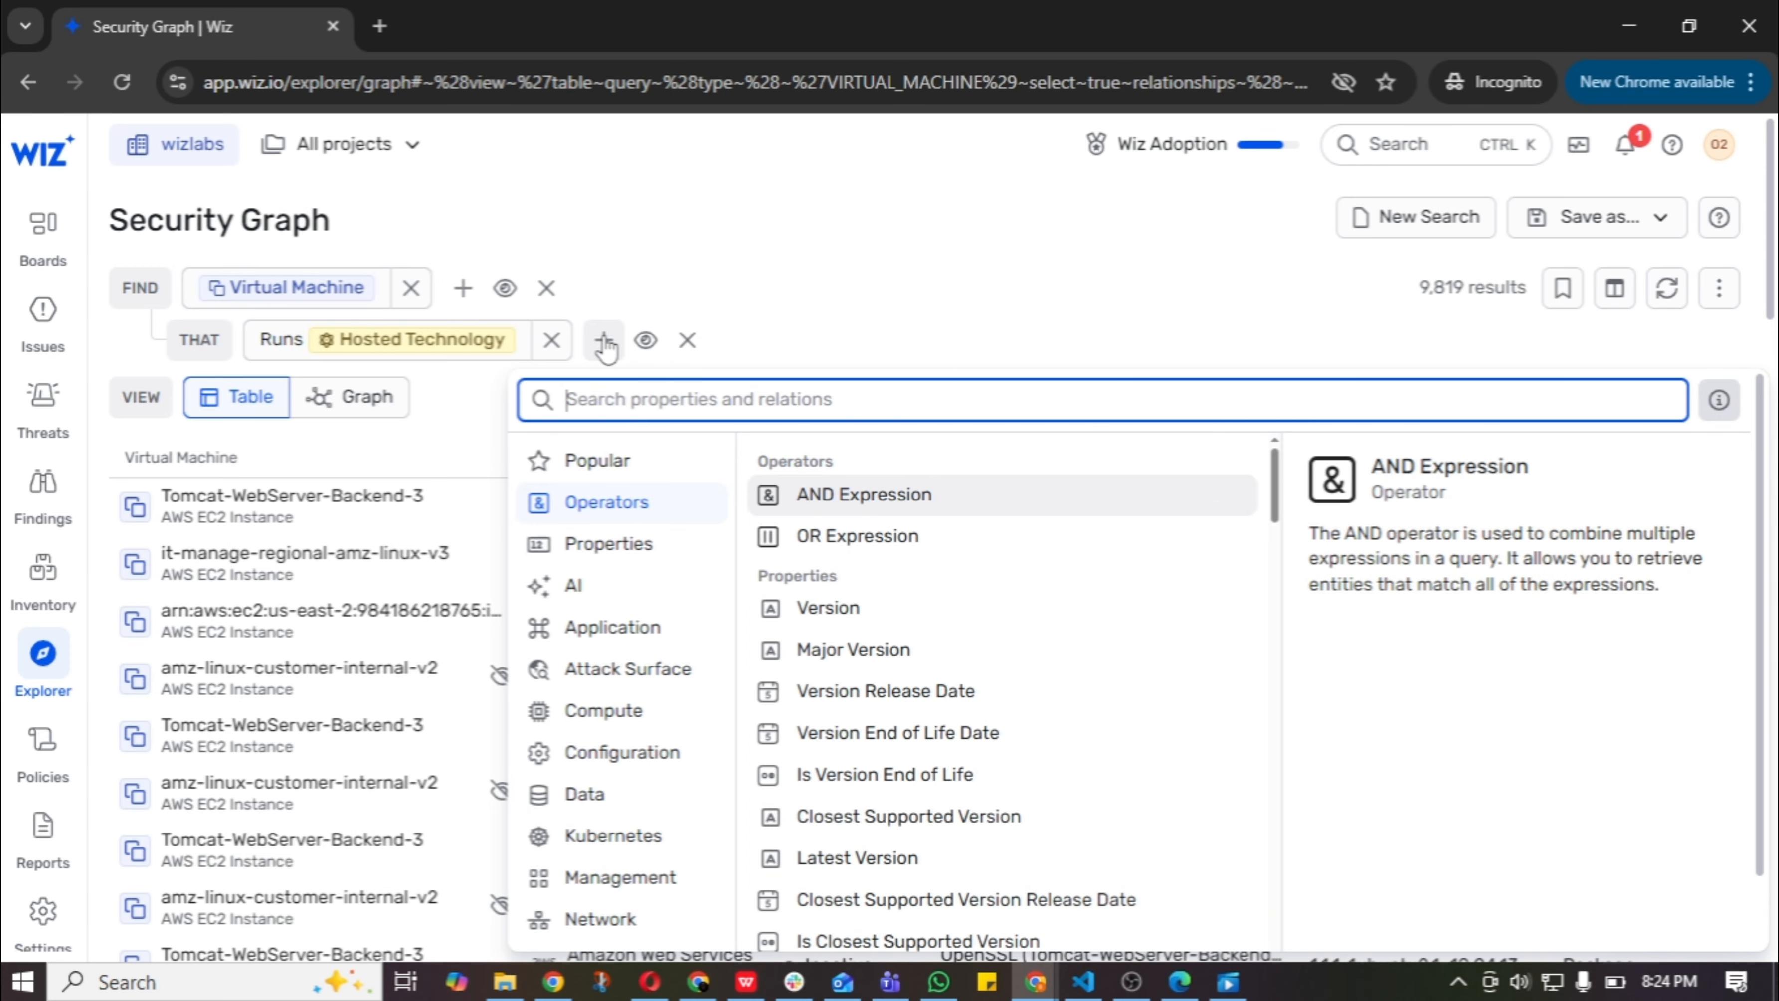
type("technol")
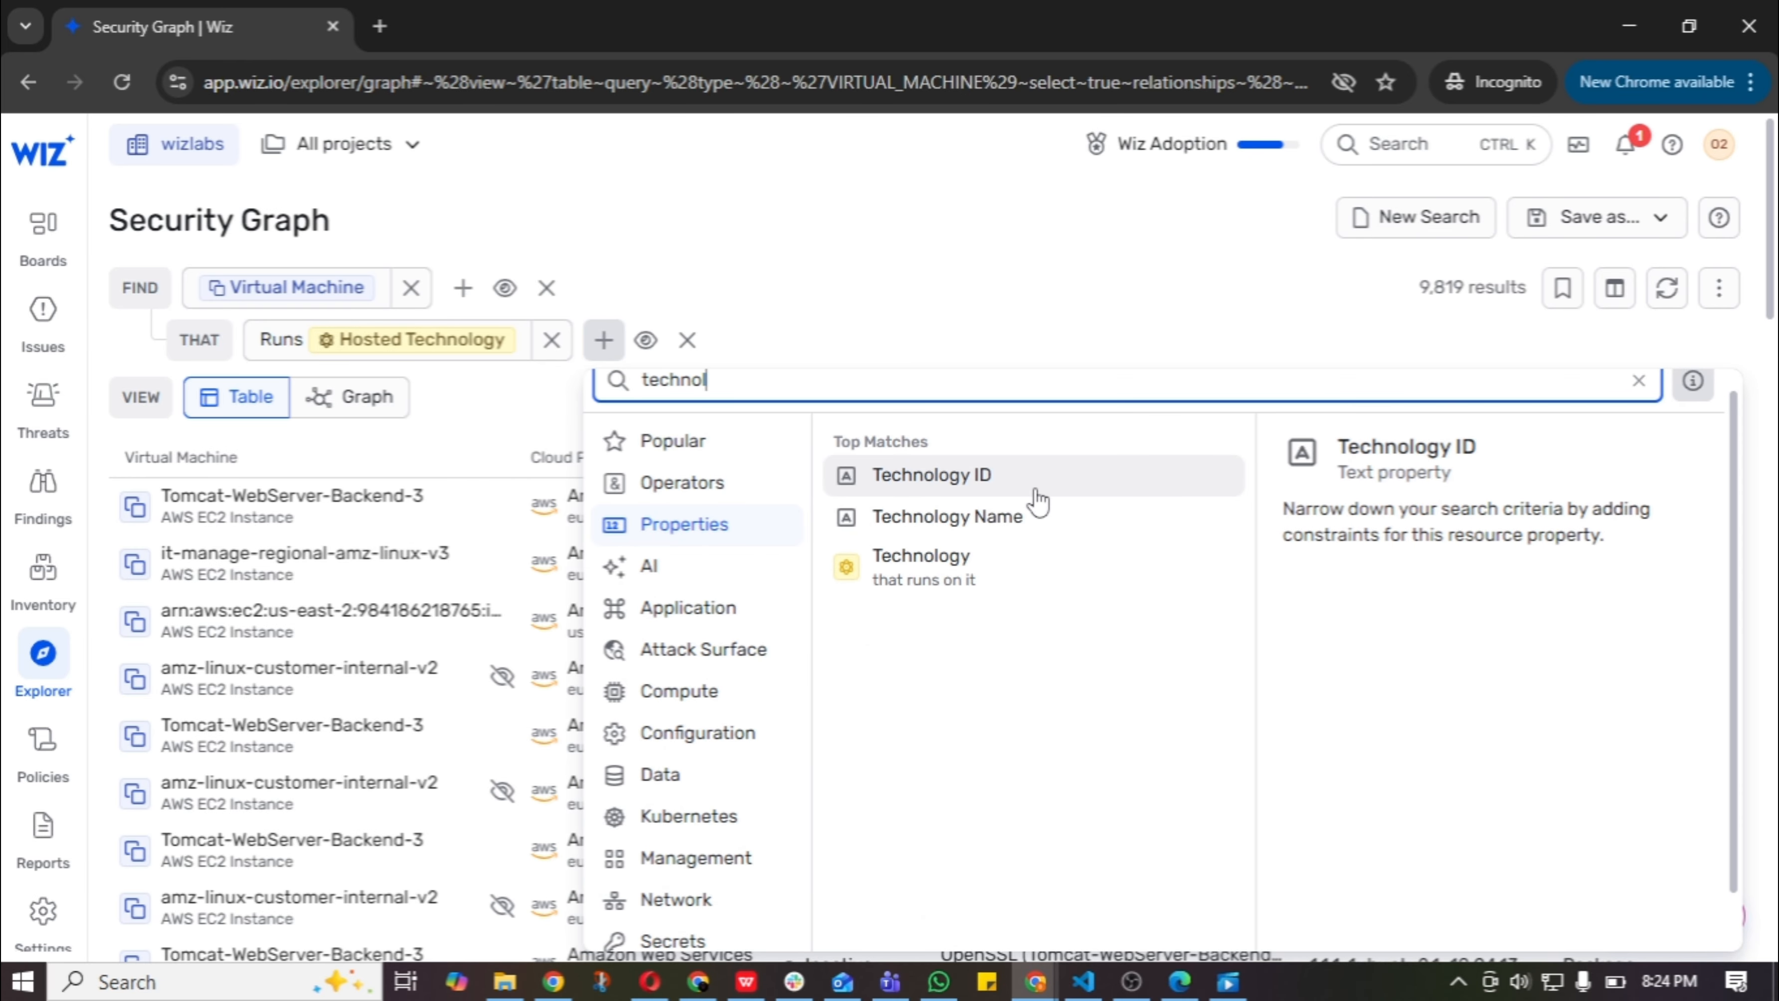
left_click(932, 475)
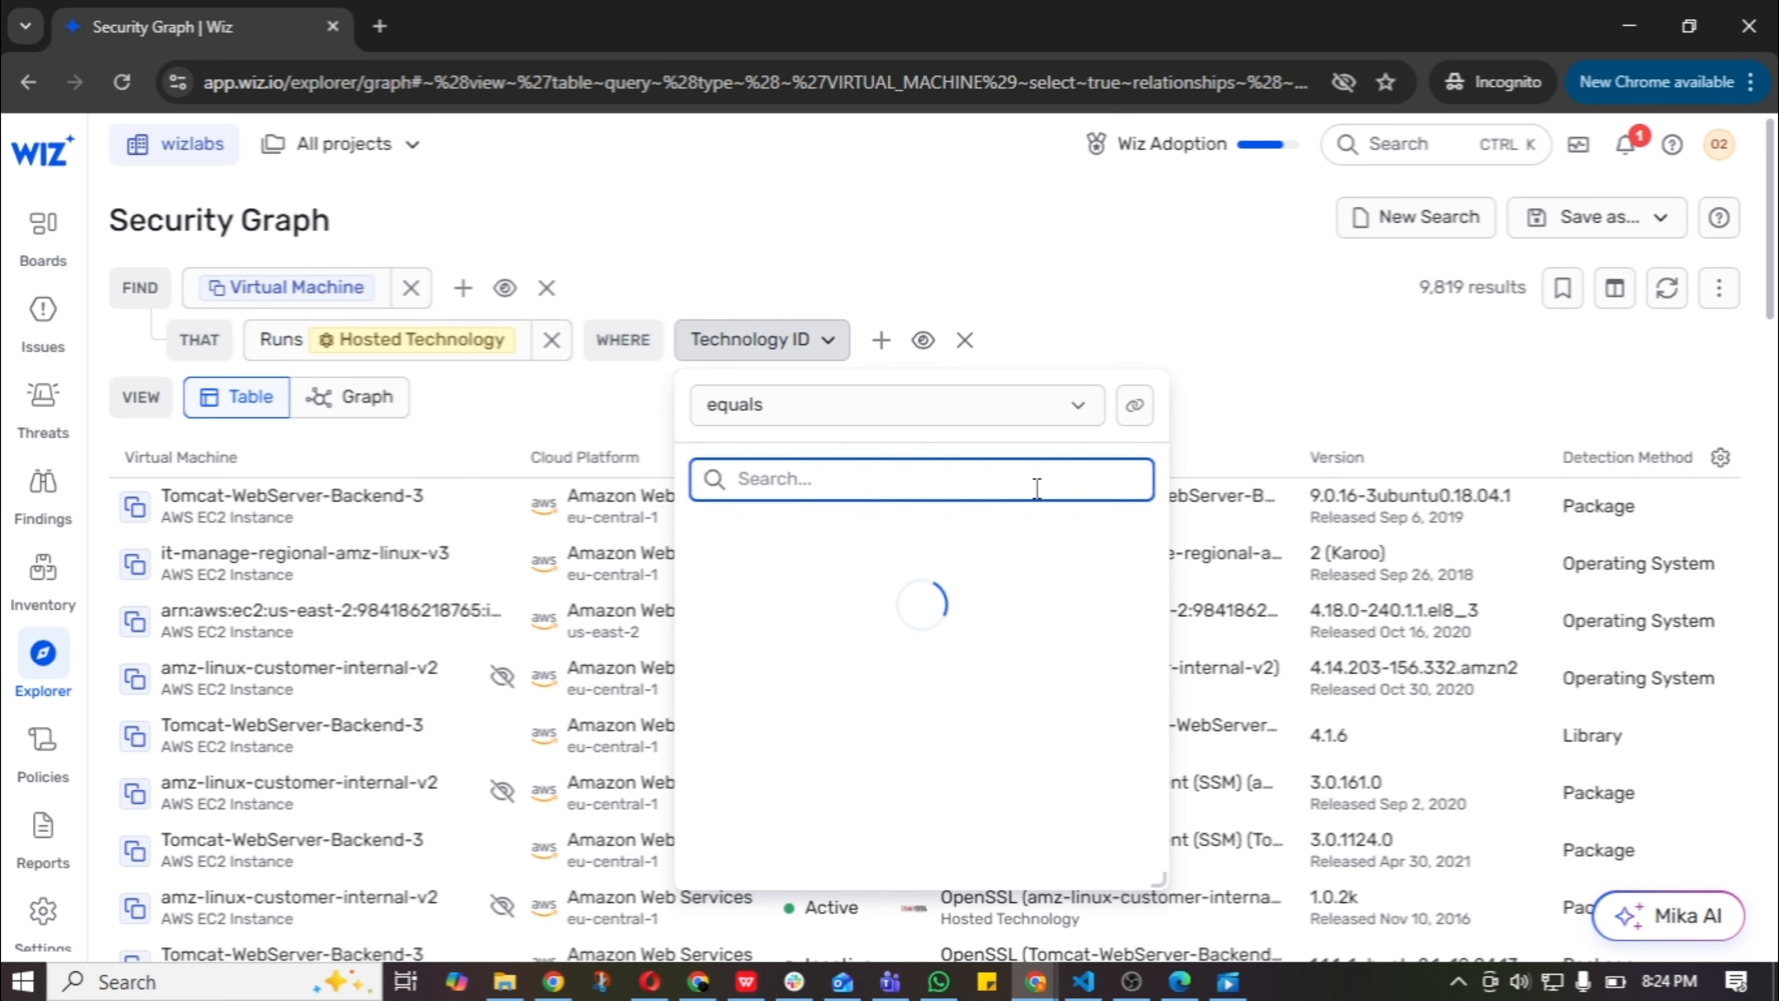
type("mongo")
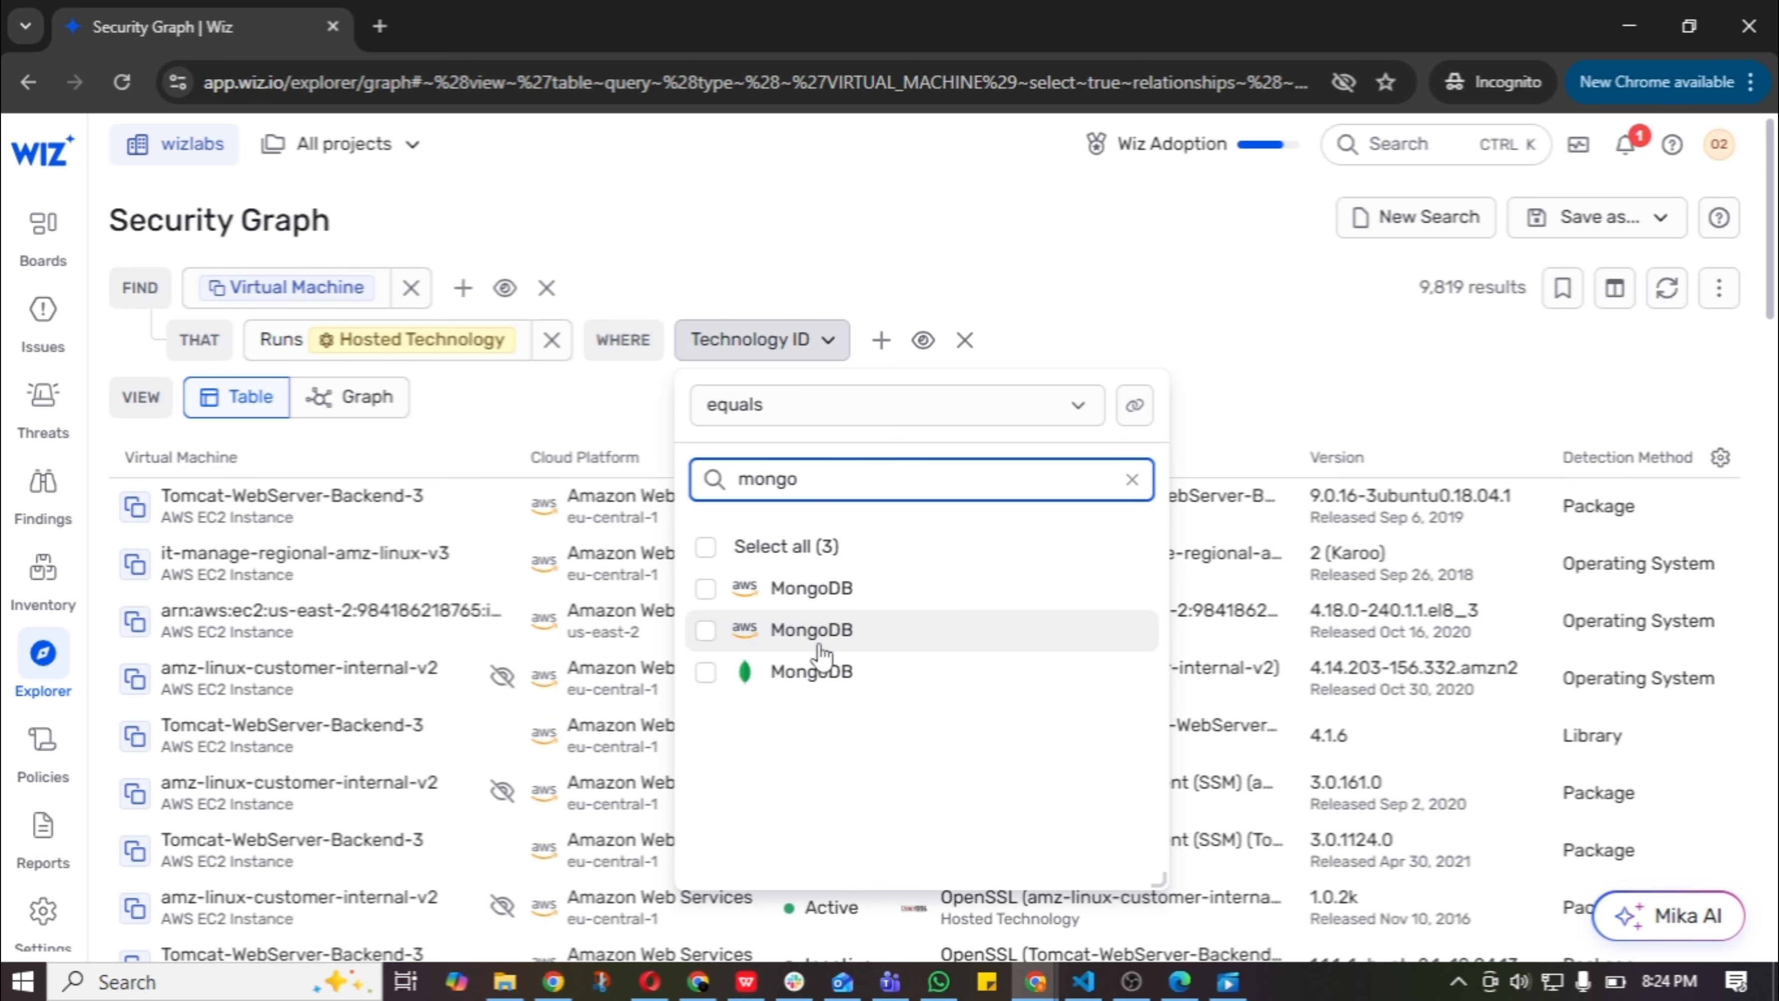
left_click(706, 547)
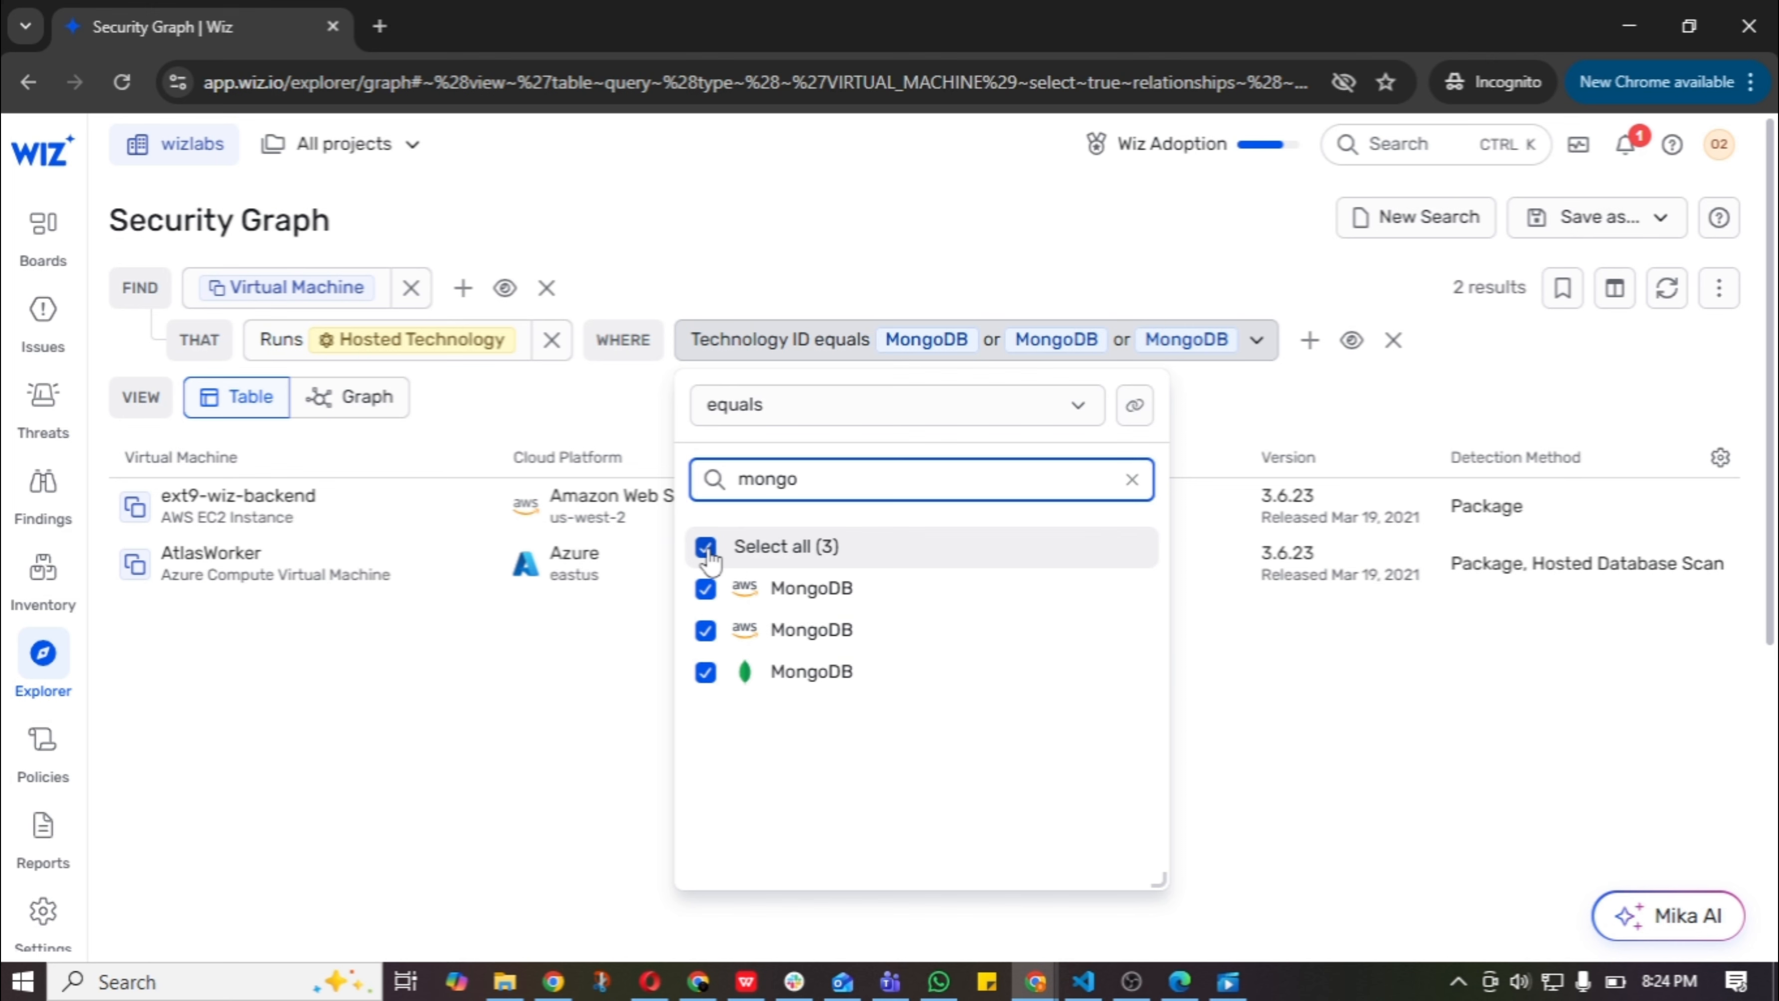
left_click(1145, 254)
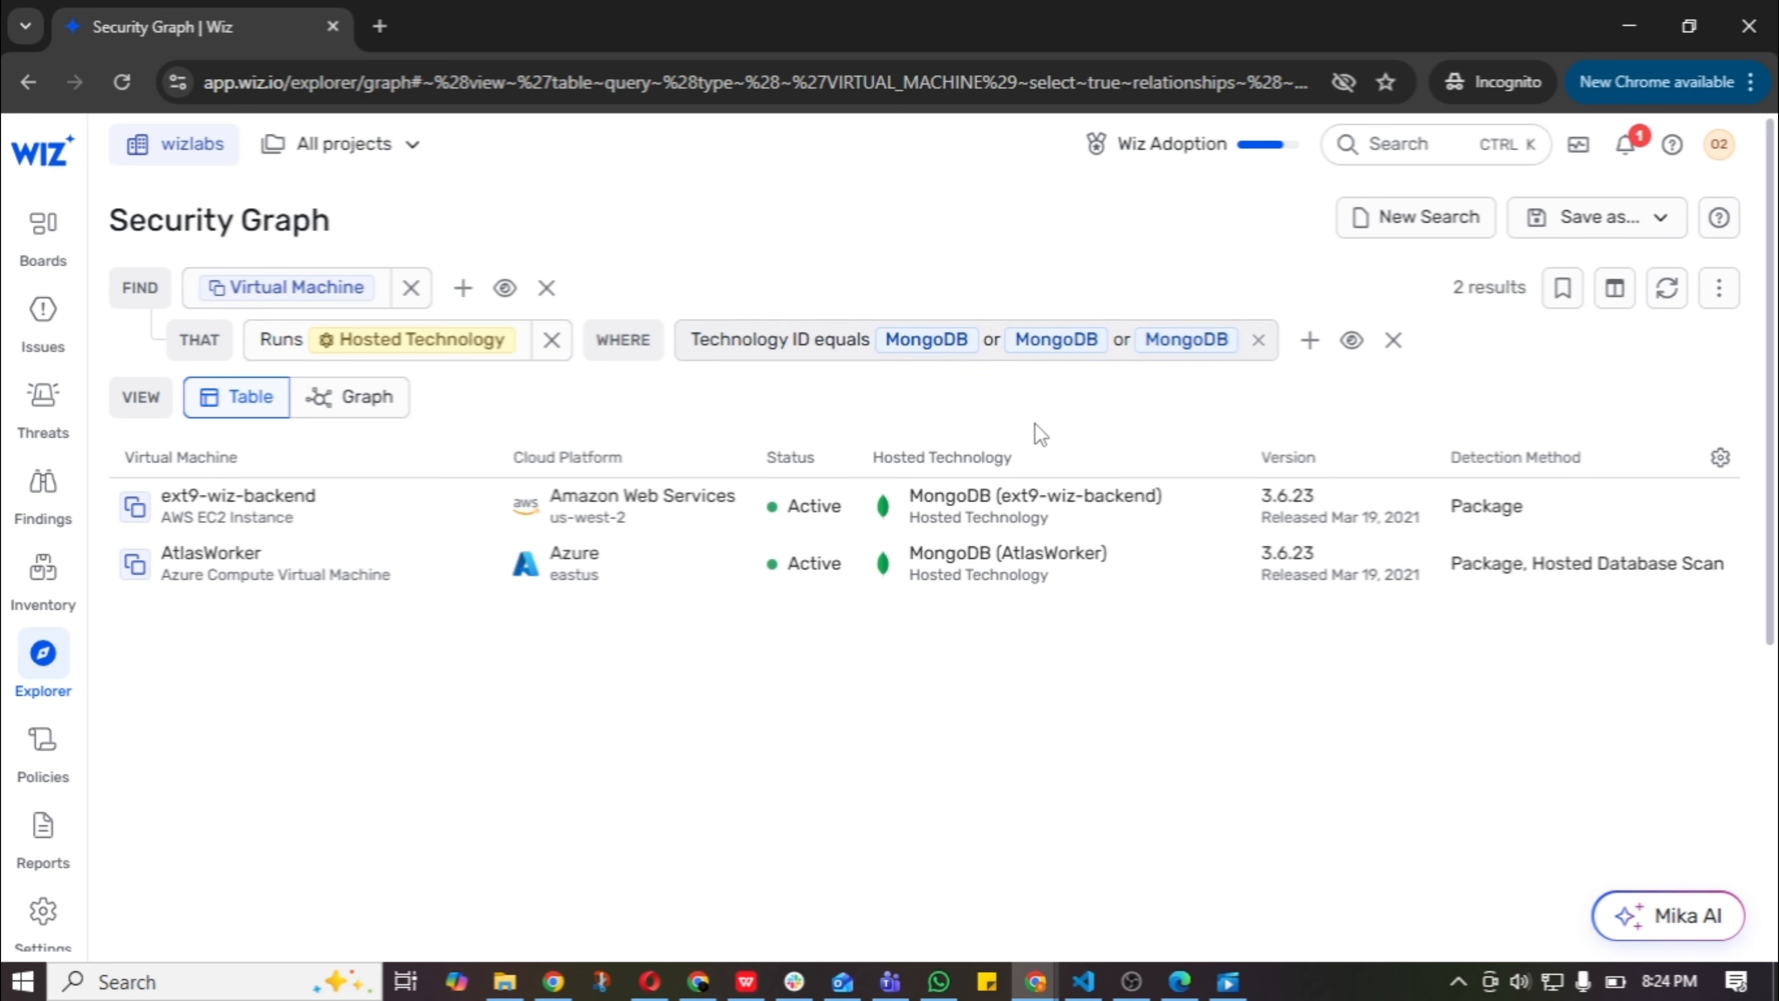
Add an Internet exposure equals True condition to the Virtual Machine, and clear the whole query after viewing its results.
left_click(472, 298)
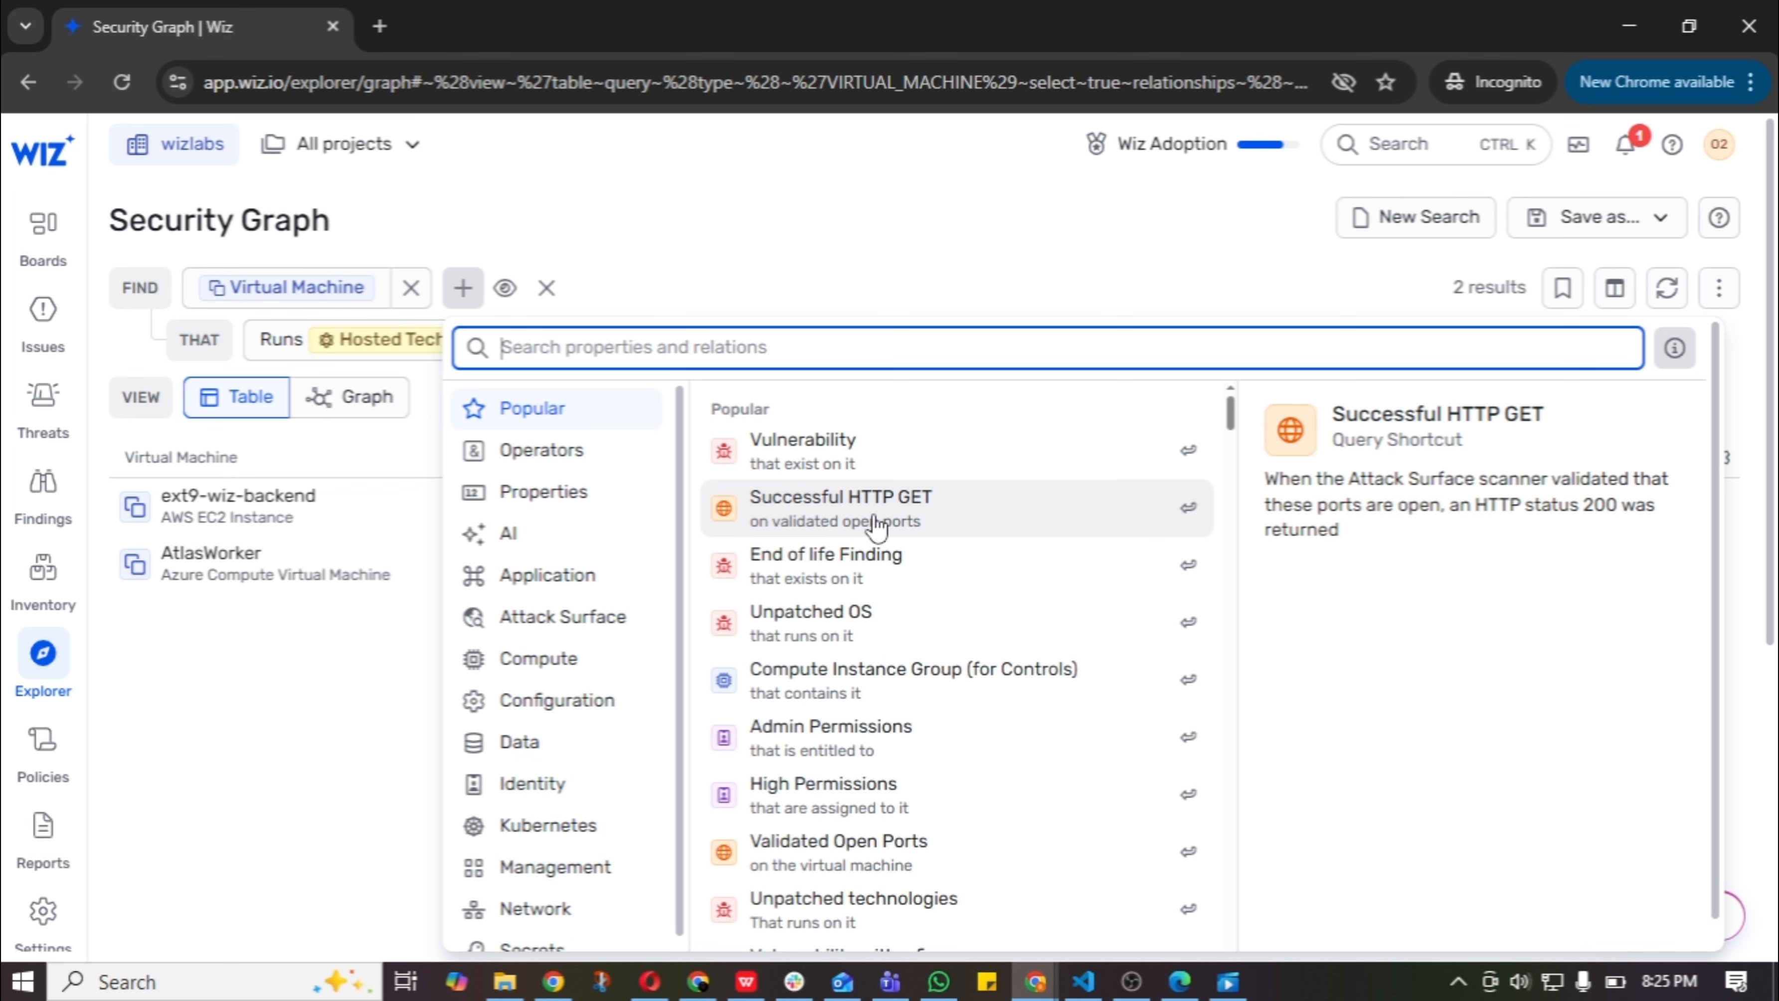
type("internet")
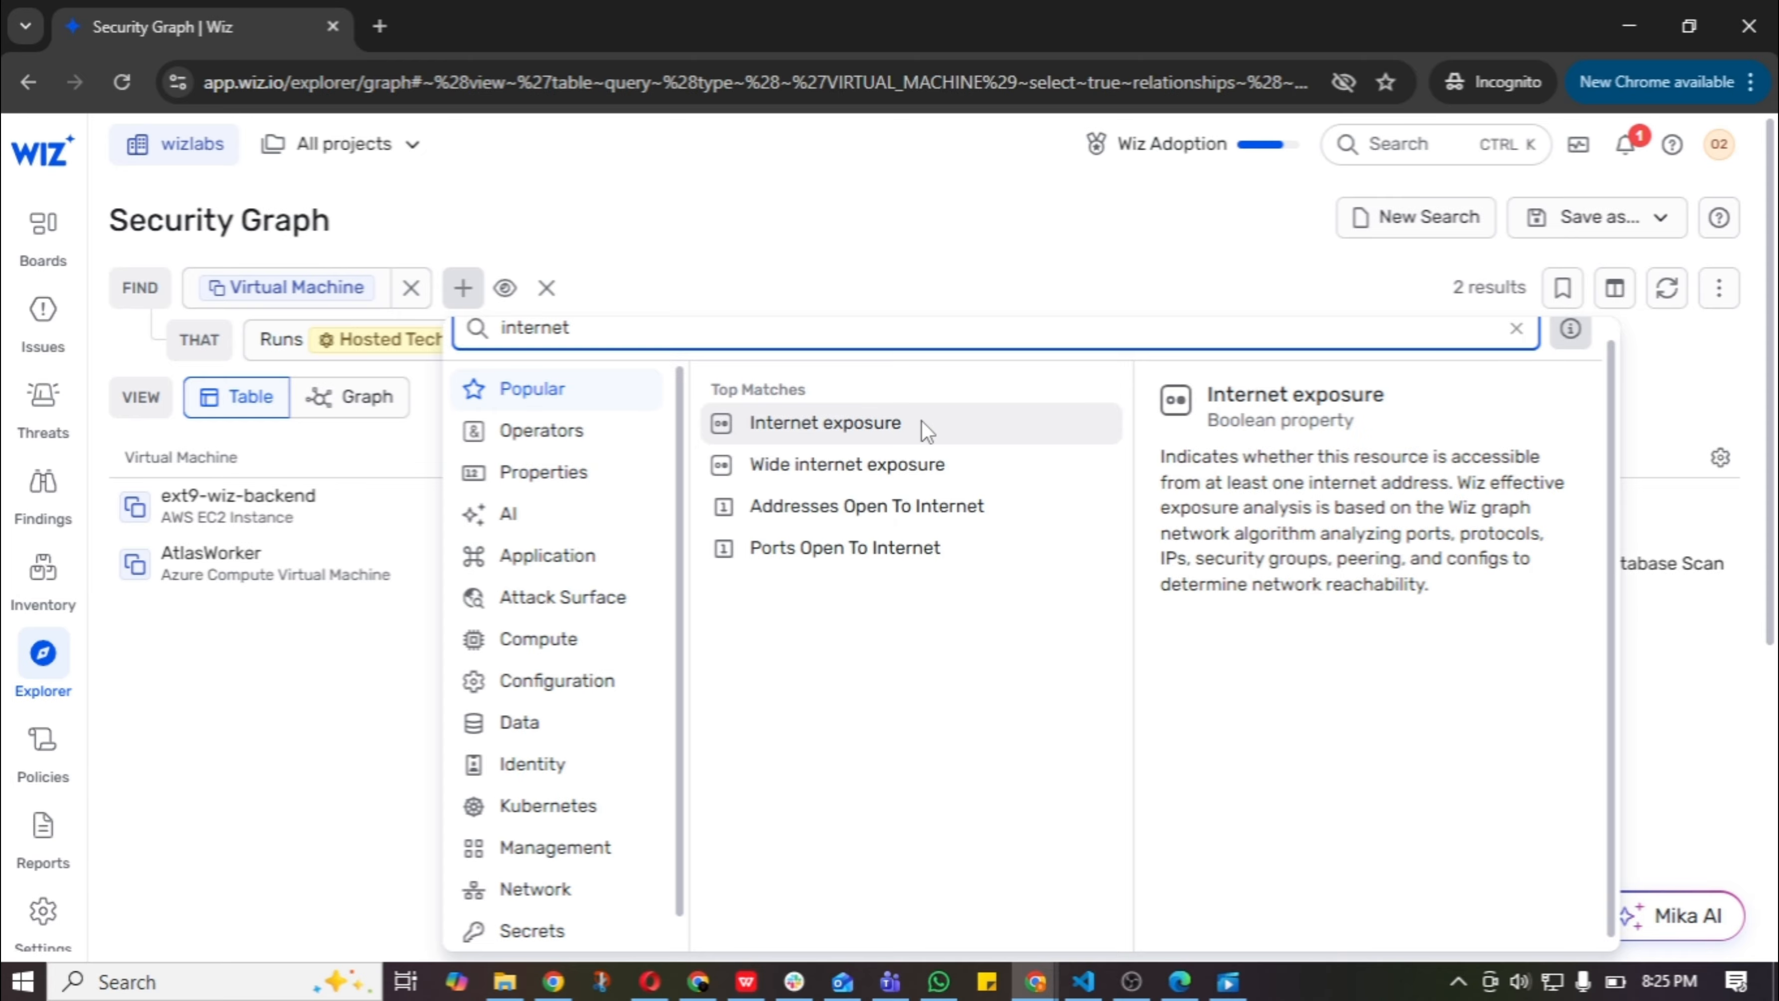
left_click(919, 429)
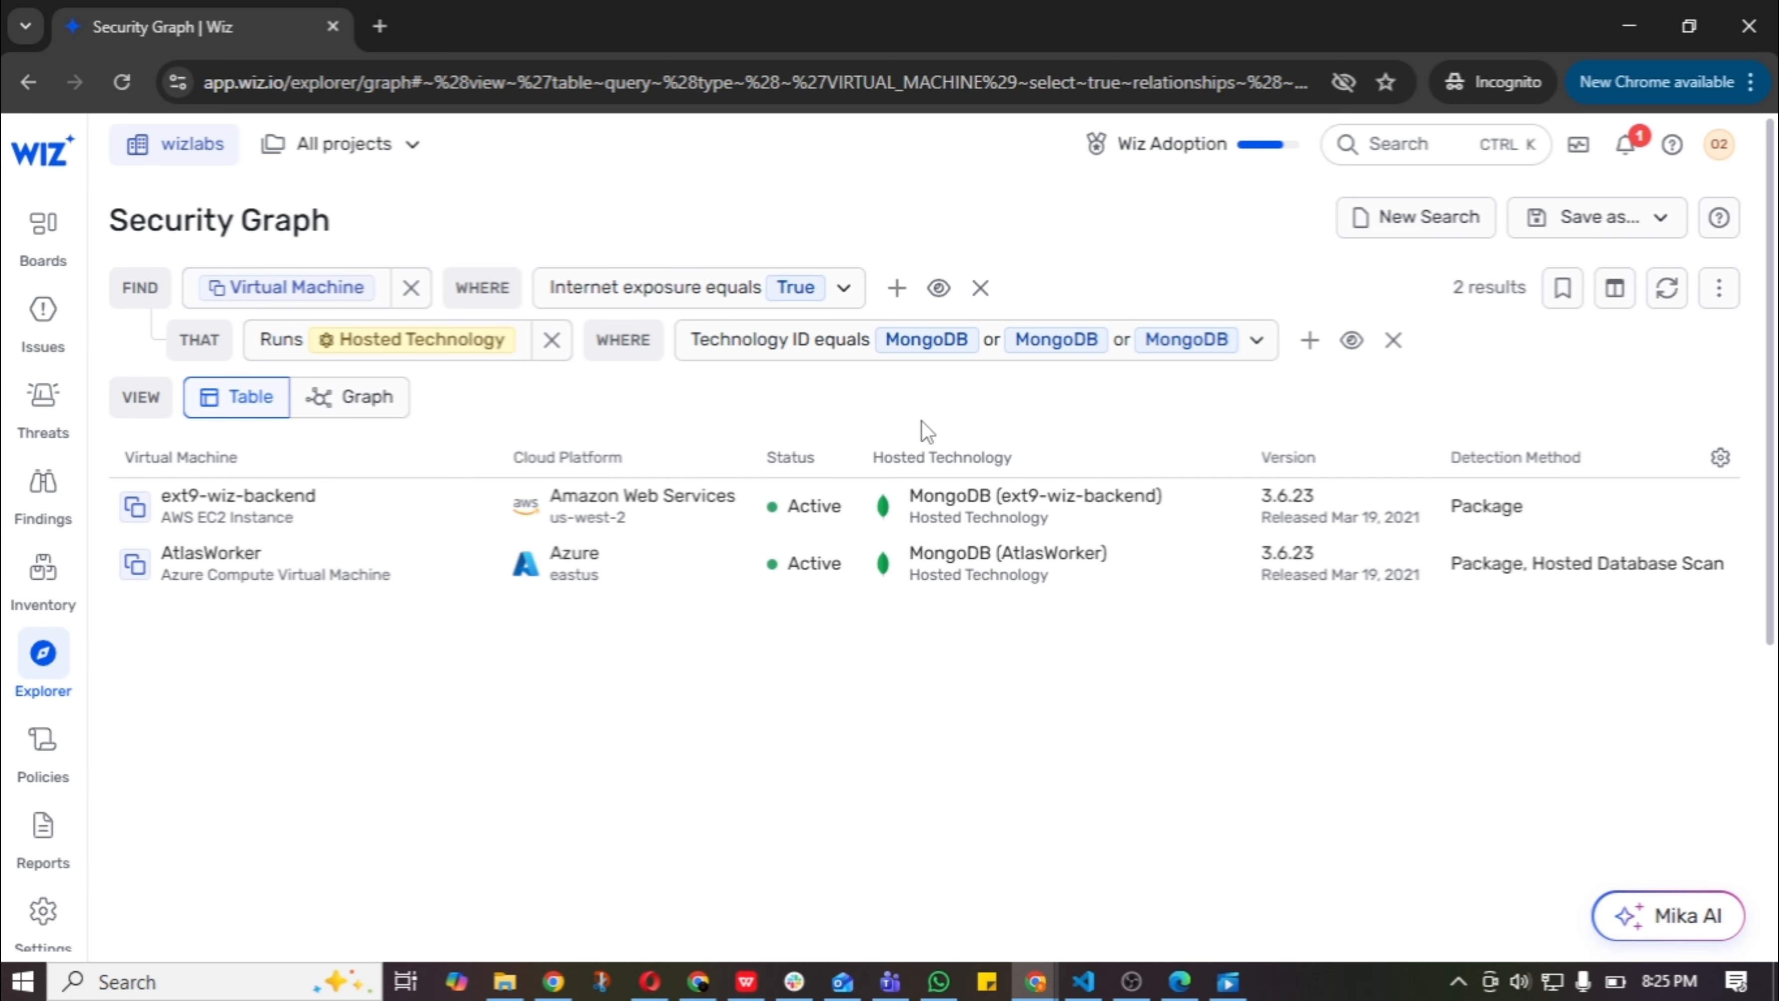
left_click(977, 288)
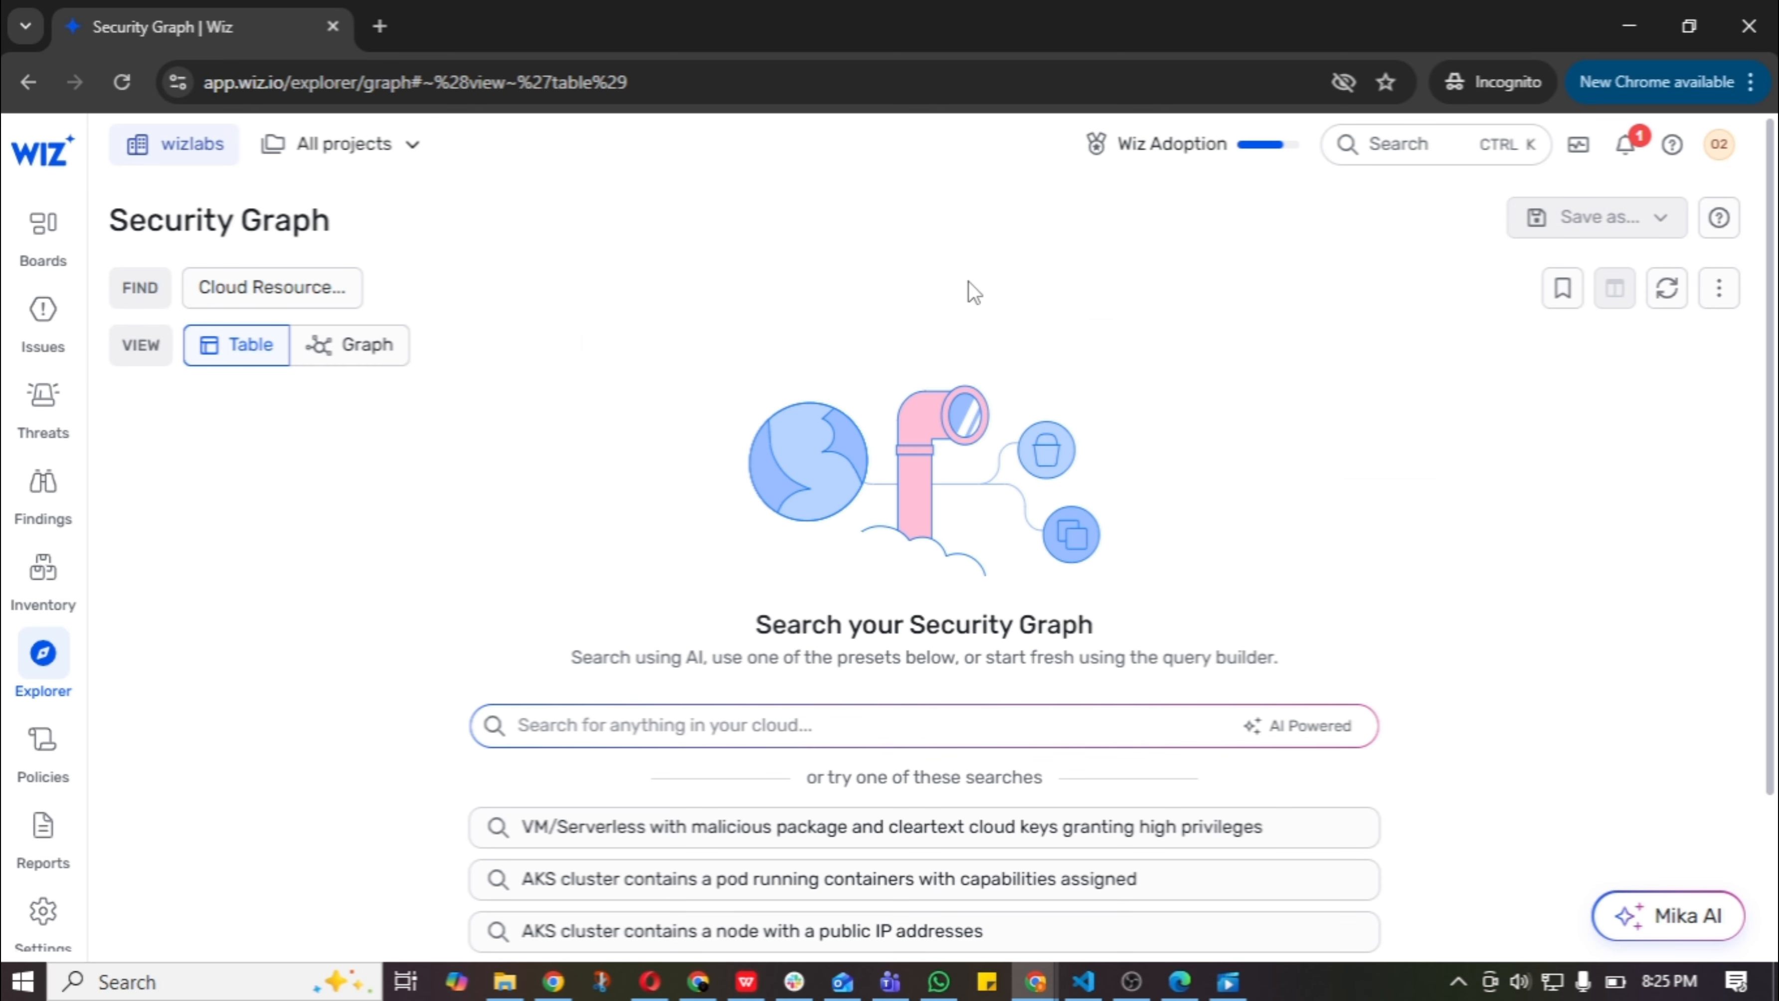